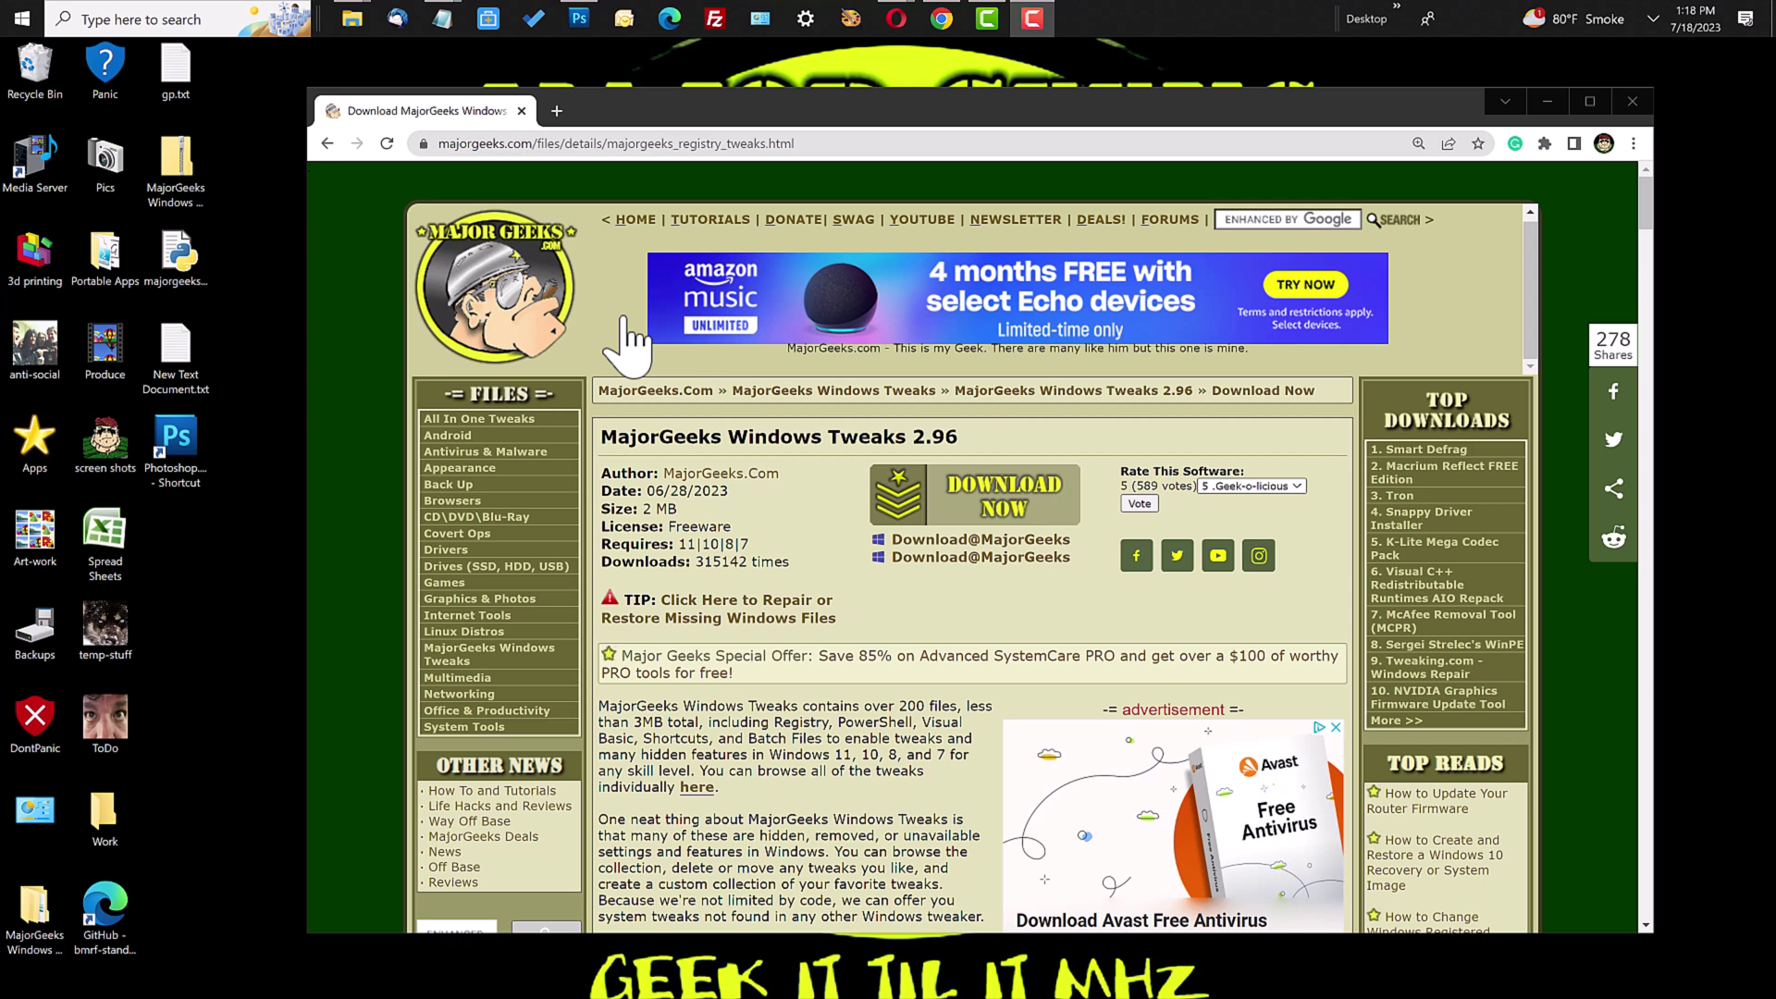
Step: Open the MajorGeeks Windows Tweaks category on the website and look through its list of individual tweaks
left_click(882, 395)
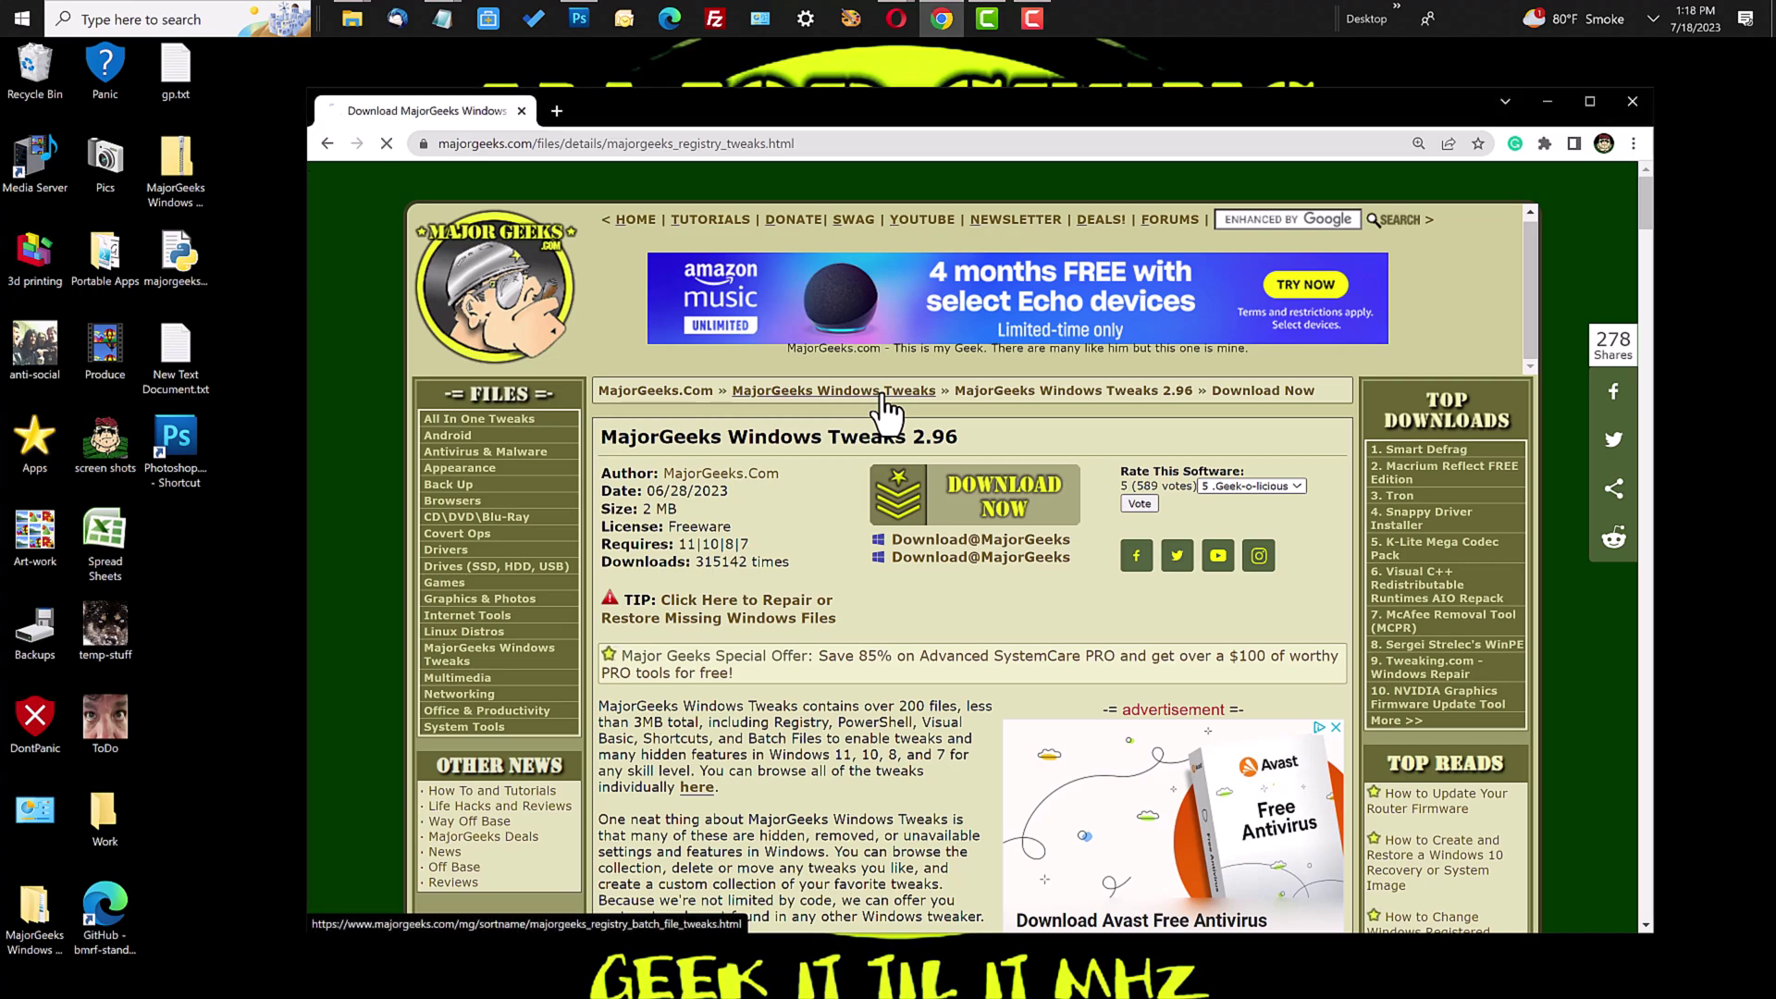
scroll(851, 545, "down", 5)
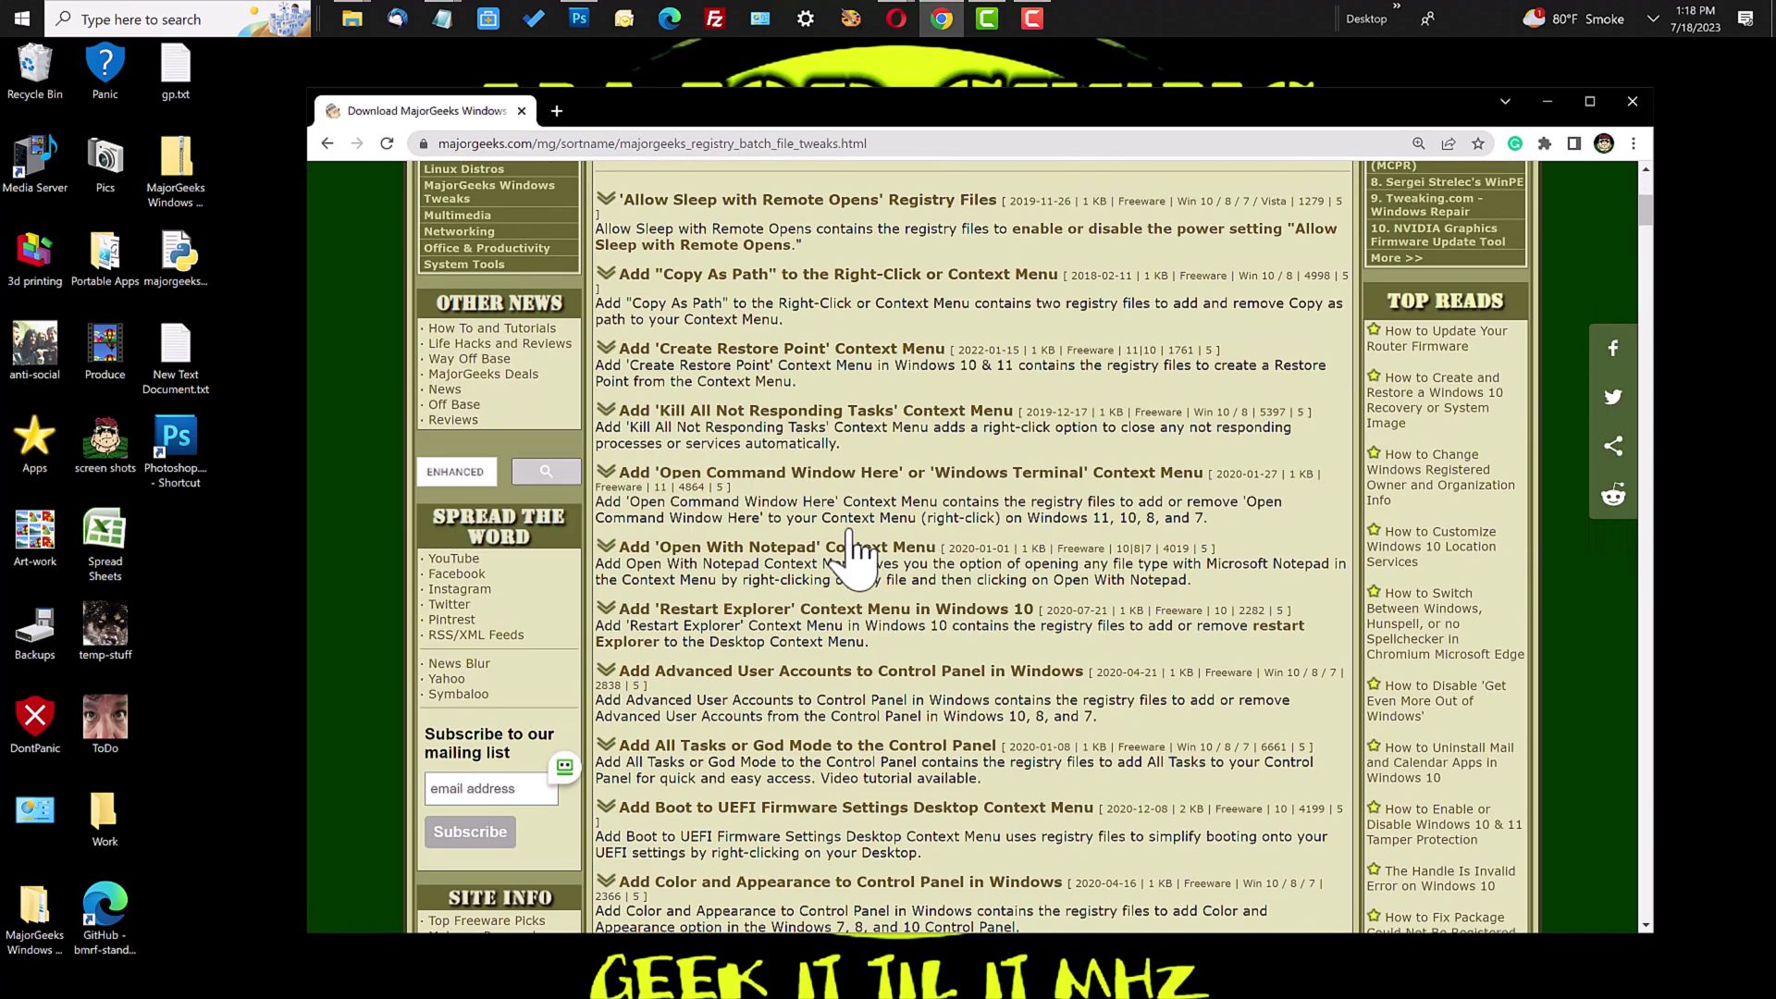
scroll(855, 552, "down", 8)
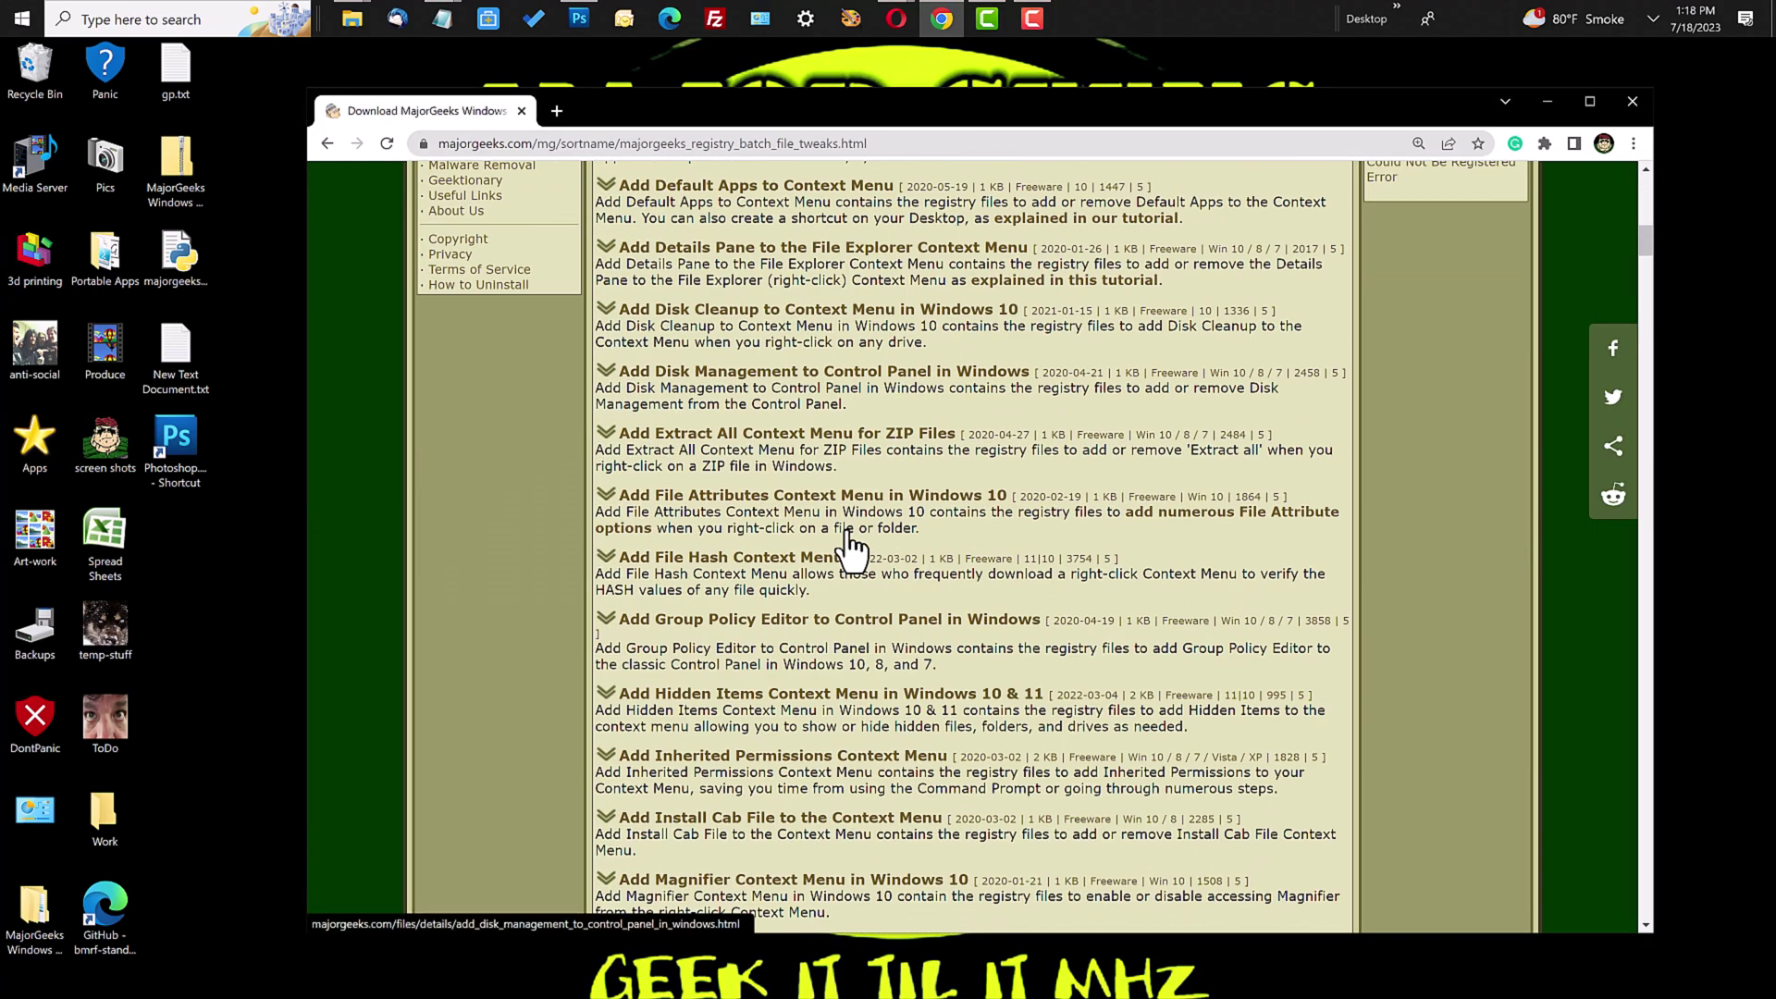
scroll(851, 551, "up", 12)
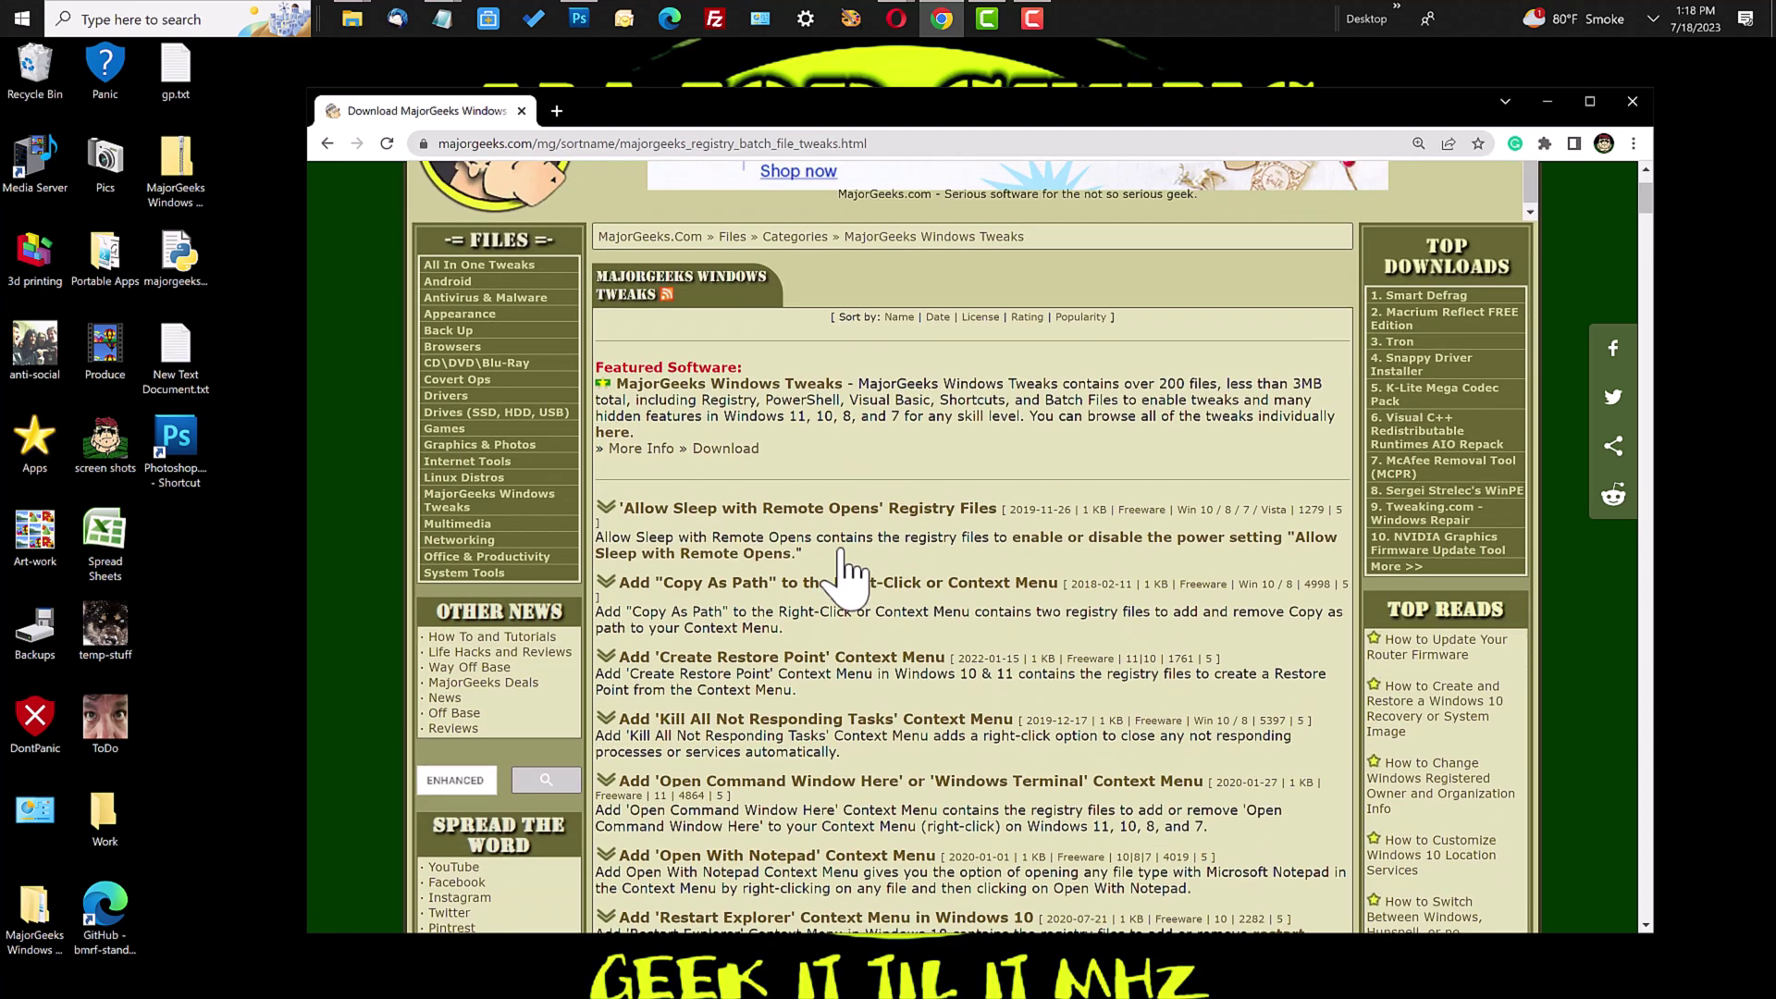
Step: Open the featured MajorGeeks Windows Tweaks page from the category list and read its description
left_click(757, 384)
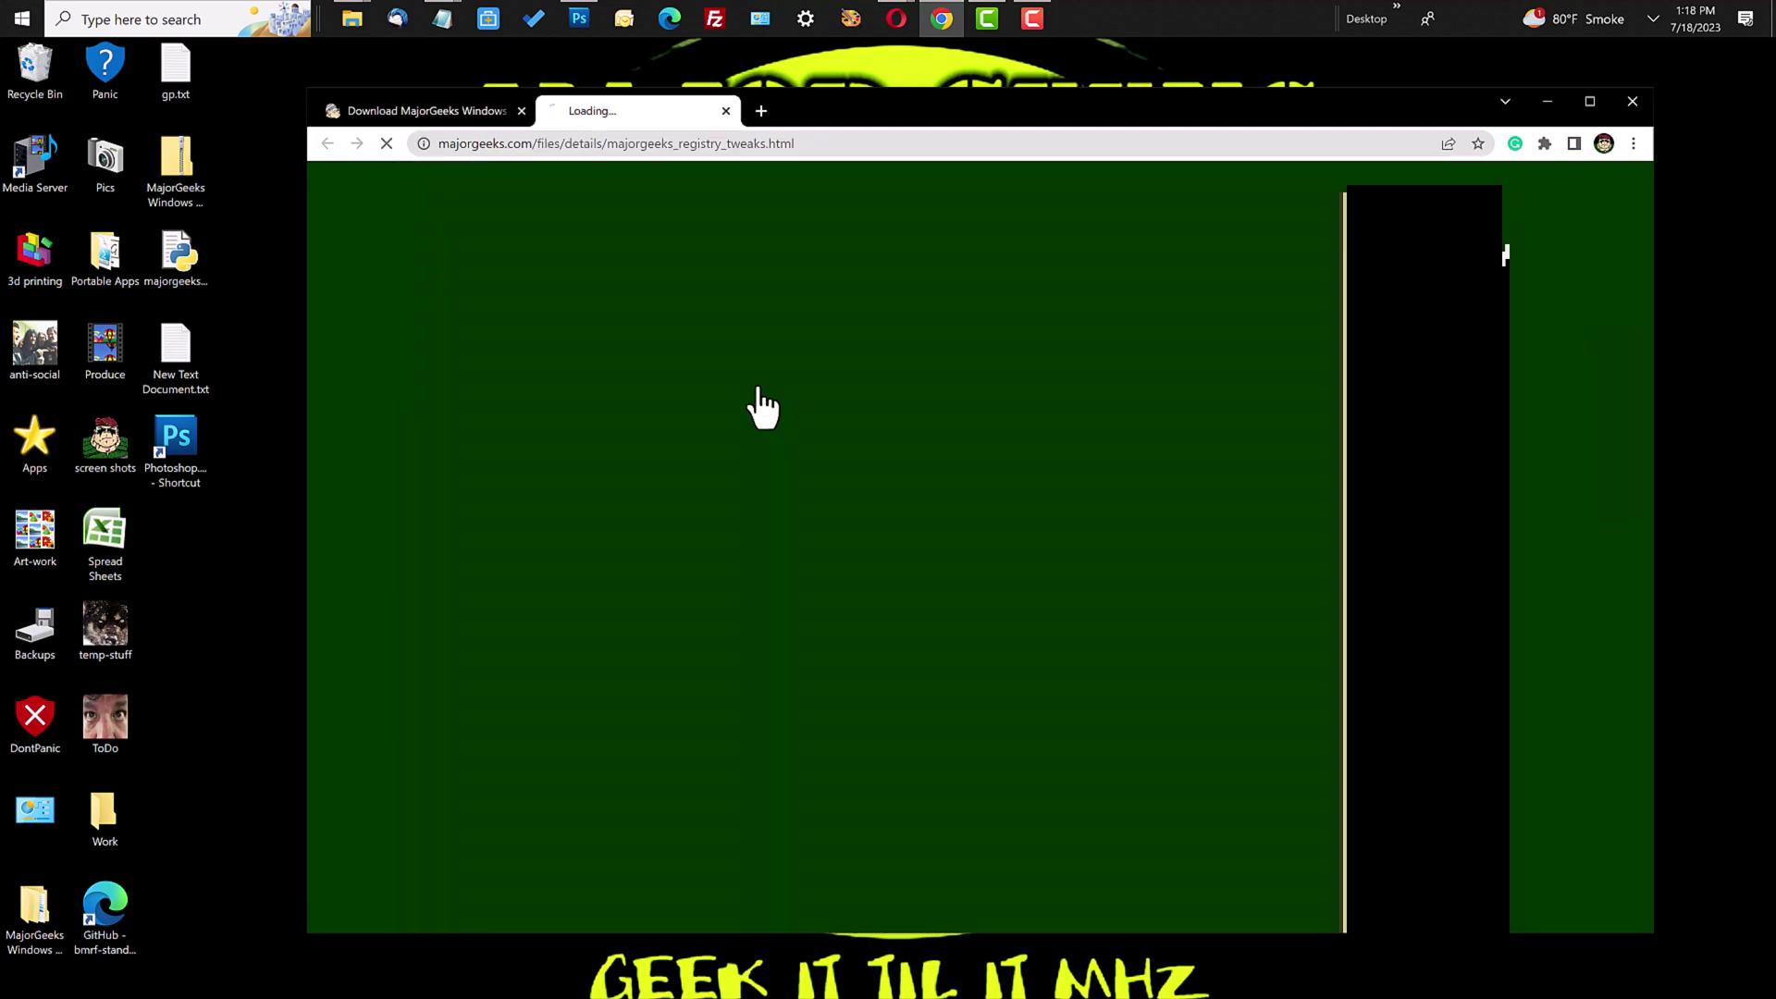
scroll(812, 490, "down", 3)
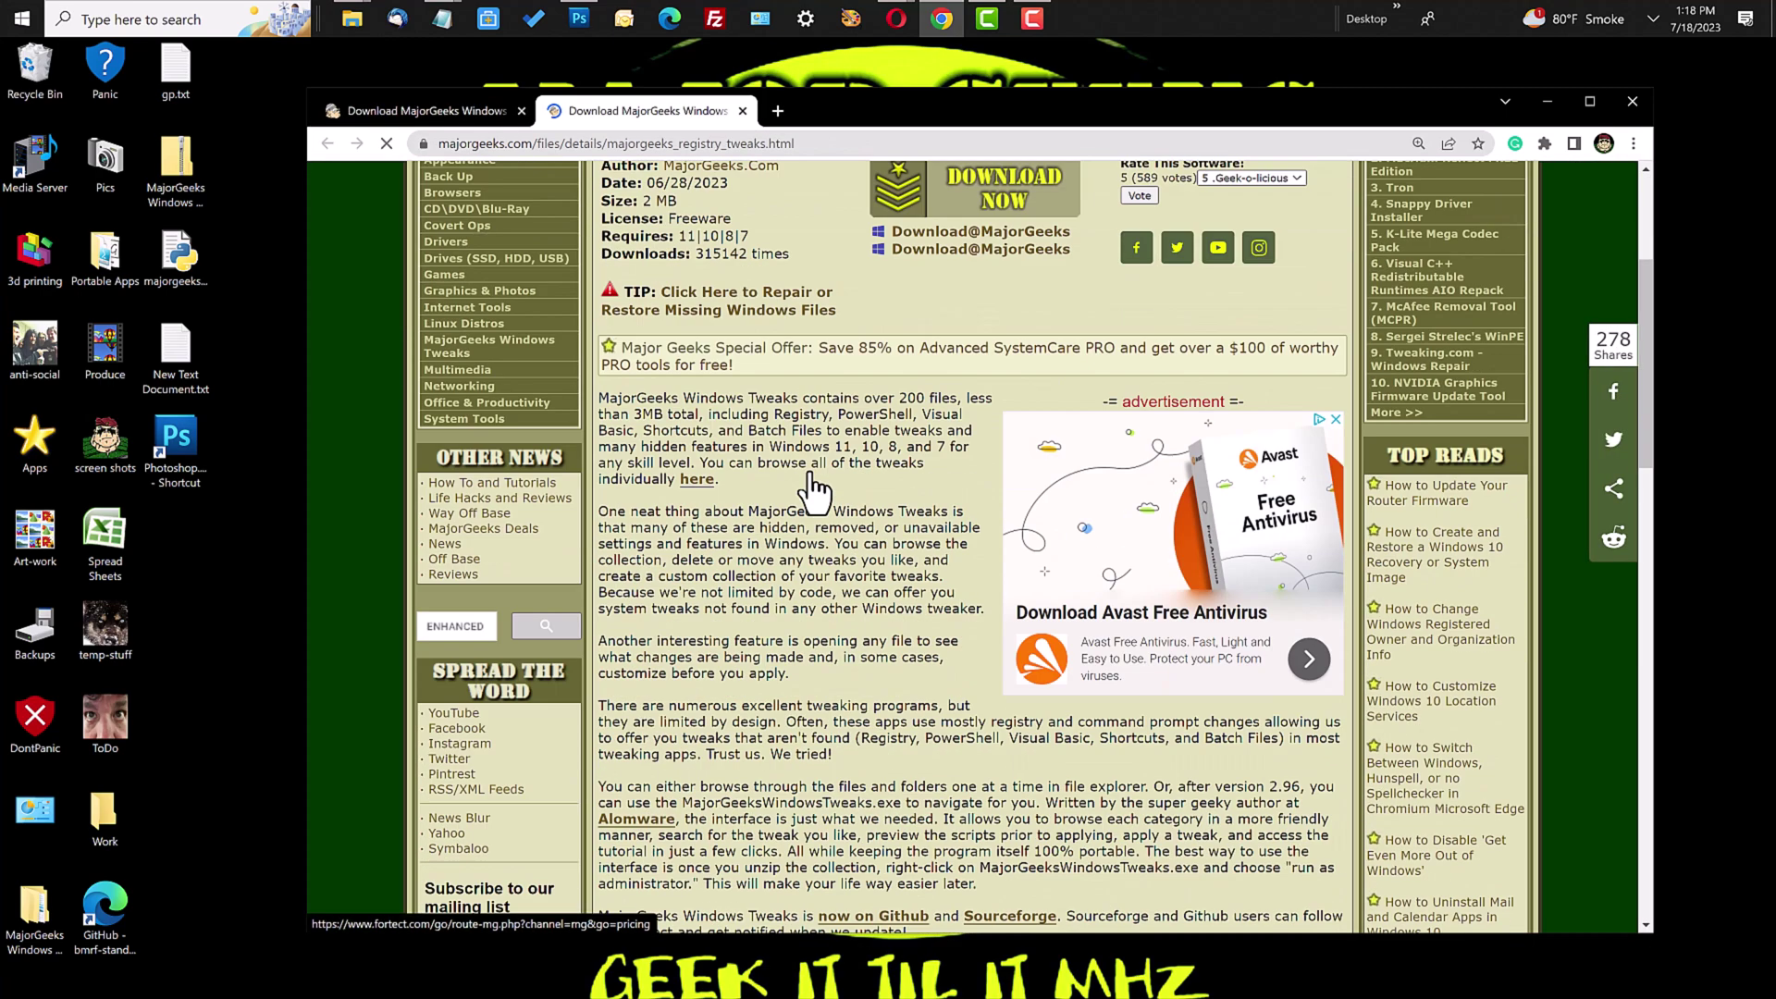
scroll(814, 490, "down", 2)
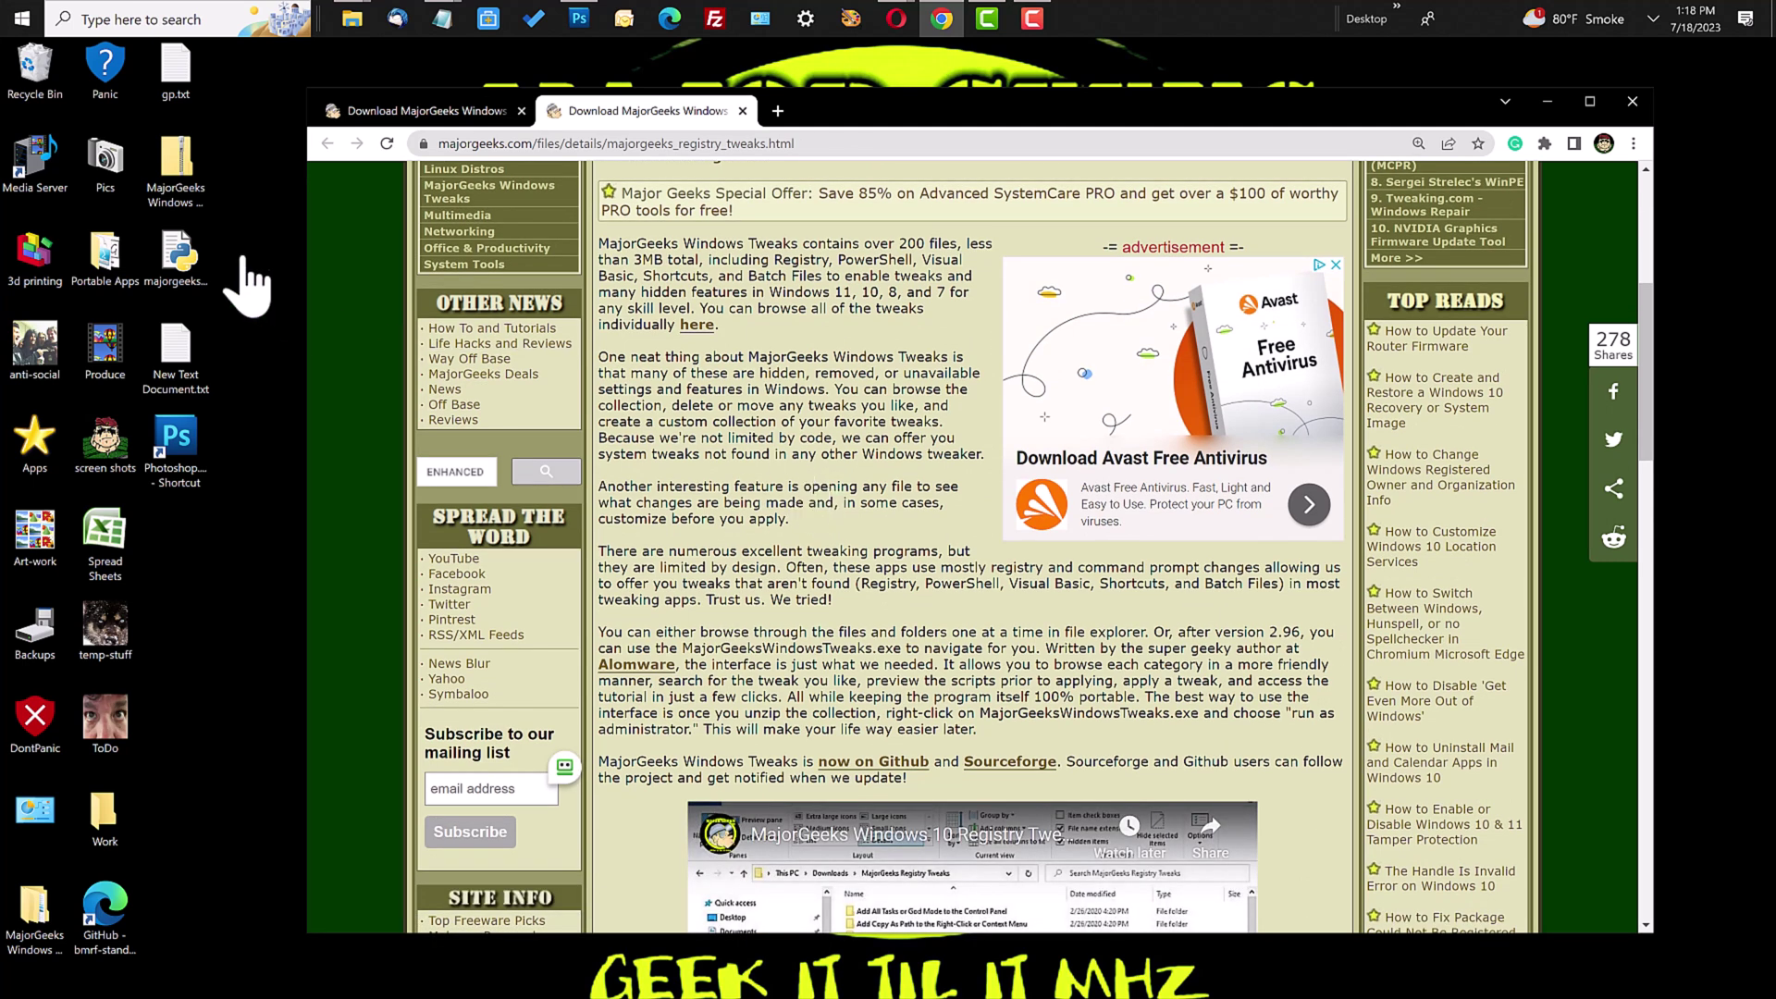
Step: Open the extracted MajorGeeks Windows Tweaks folder from the desktop and look inside its Gaming, Networking and Search subfolders
left_click(46, 921)
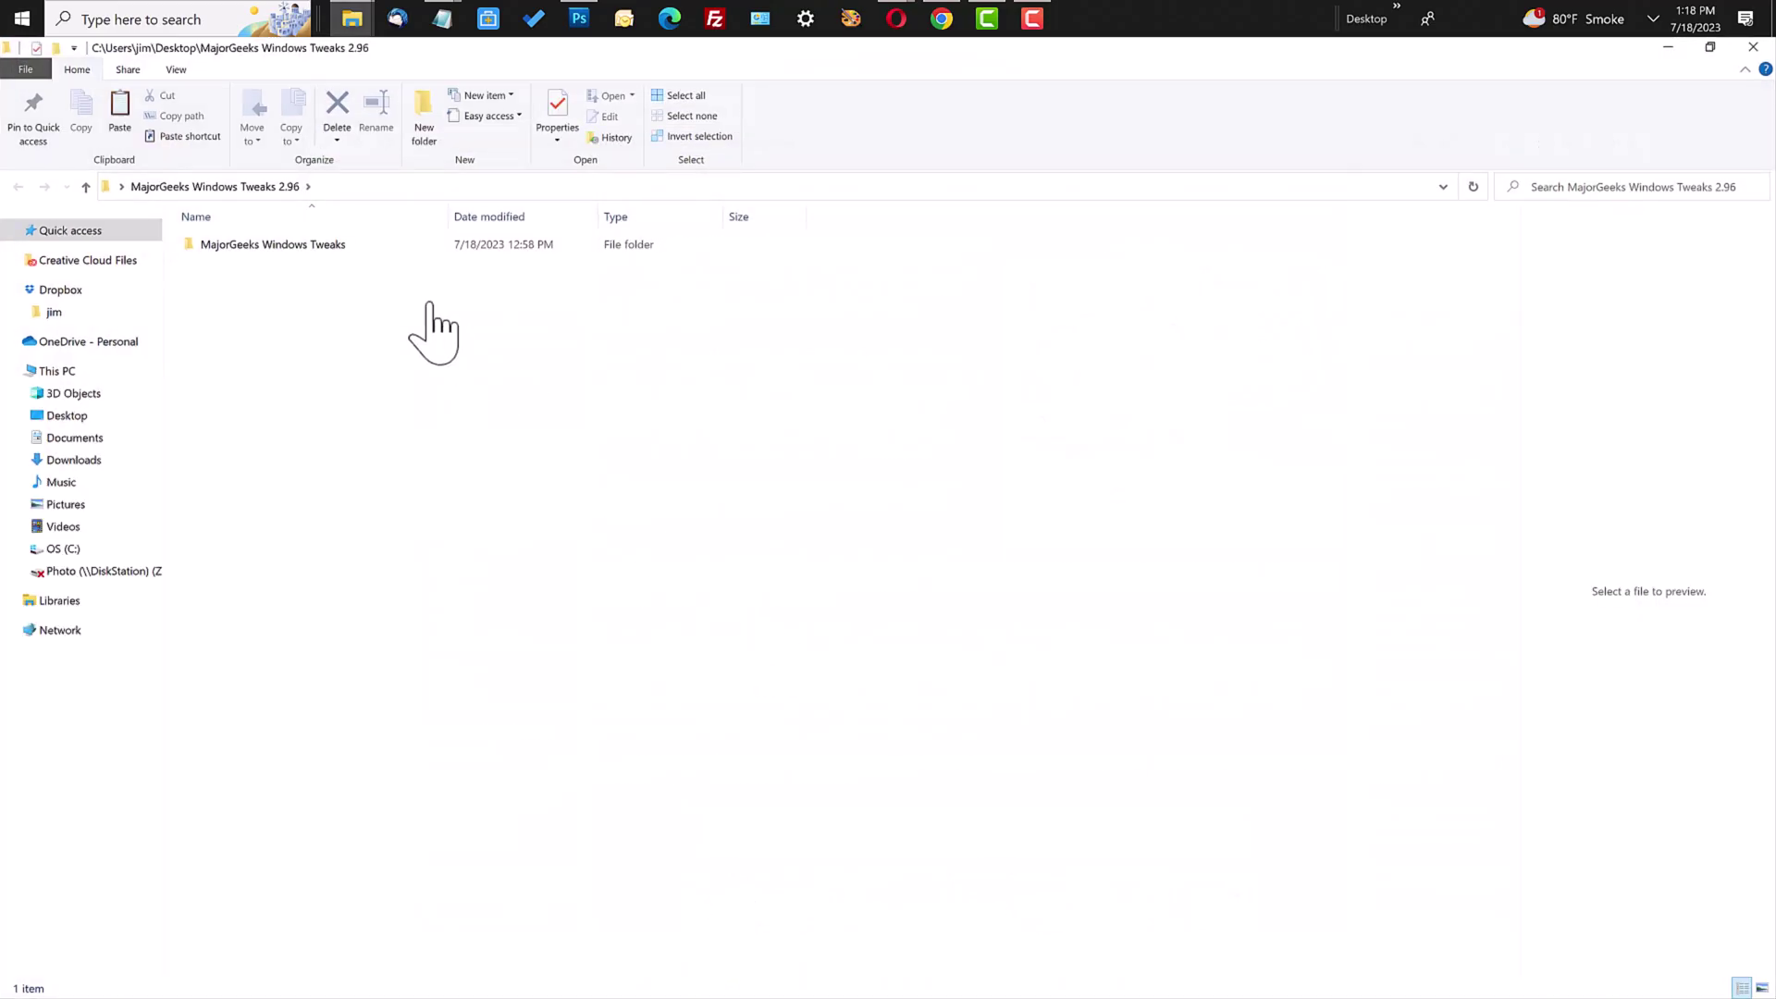
double_click(319, 246)
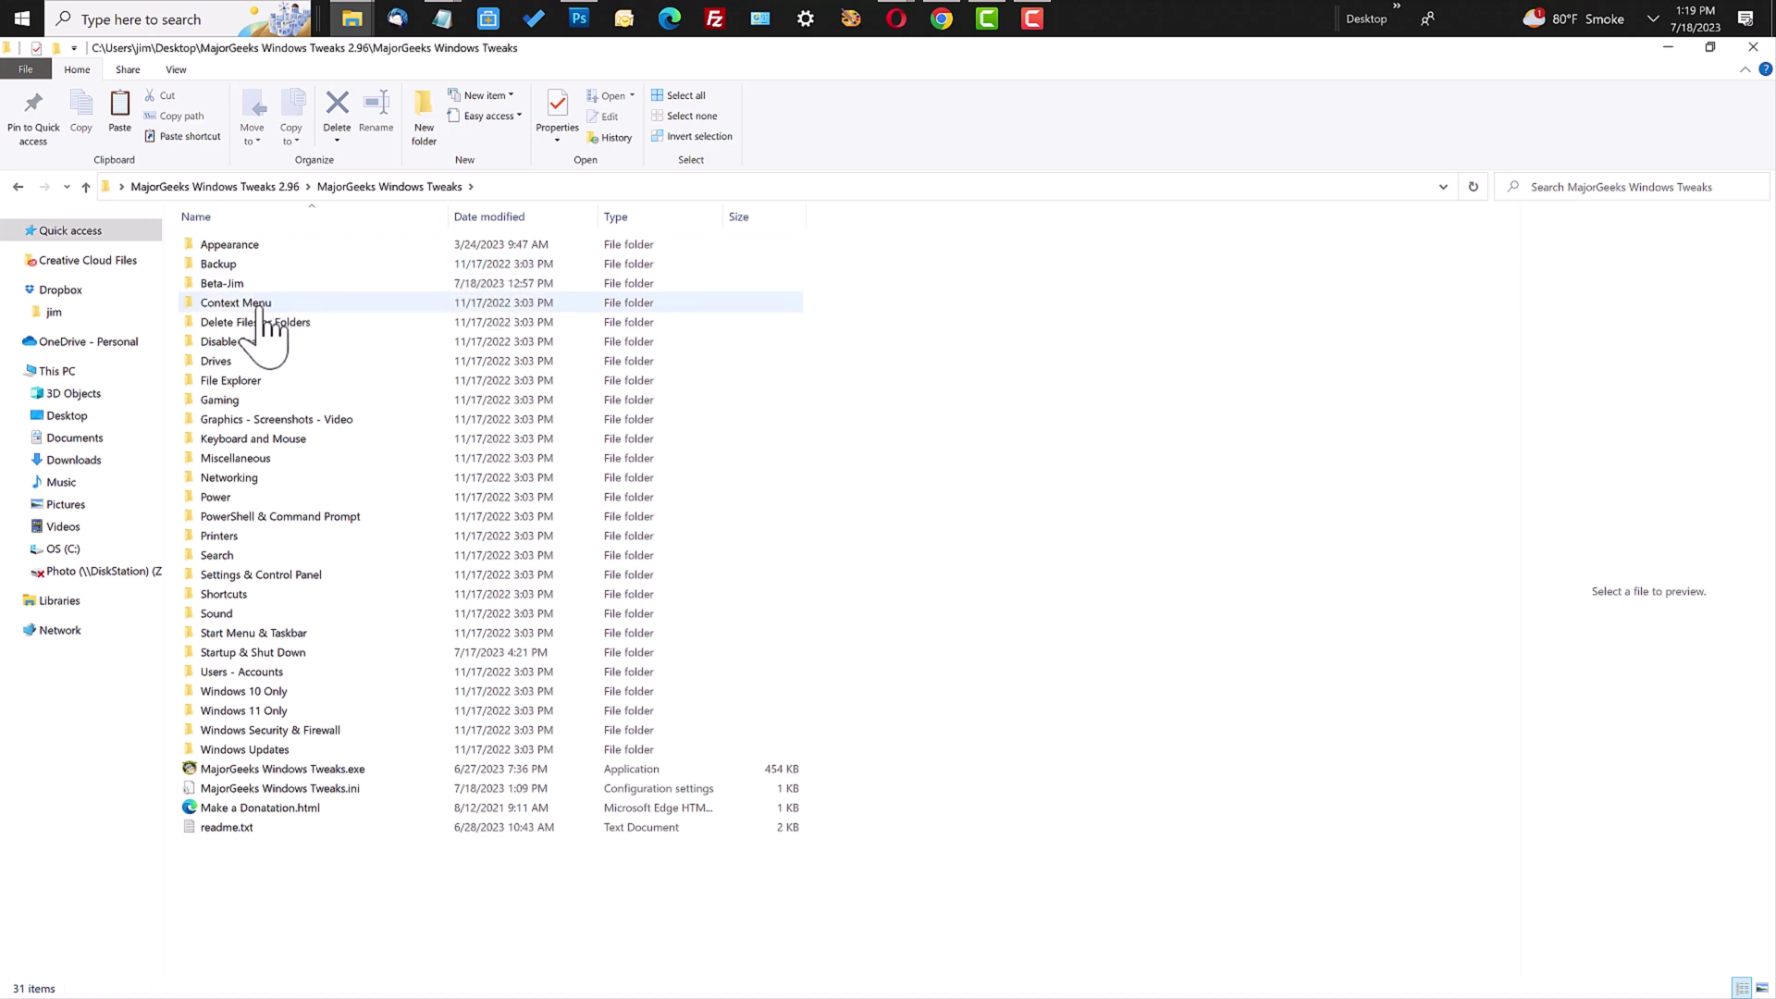
double_click(231, 402)
key("alt+Left")
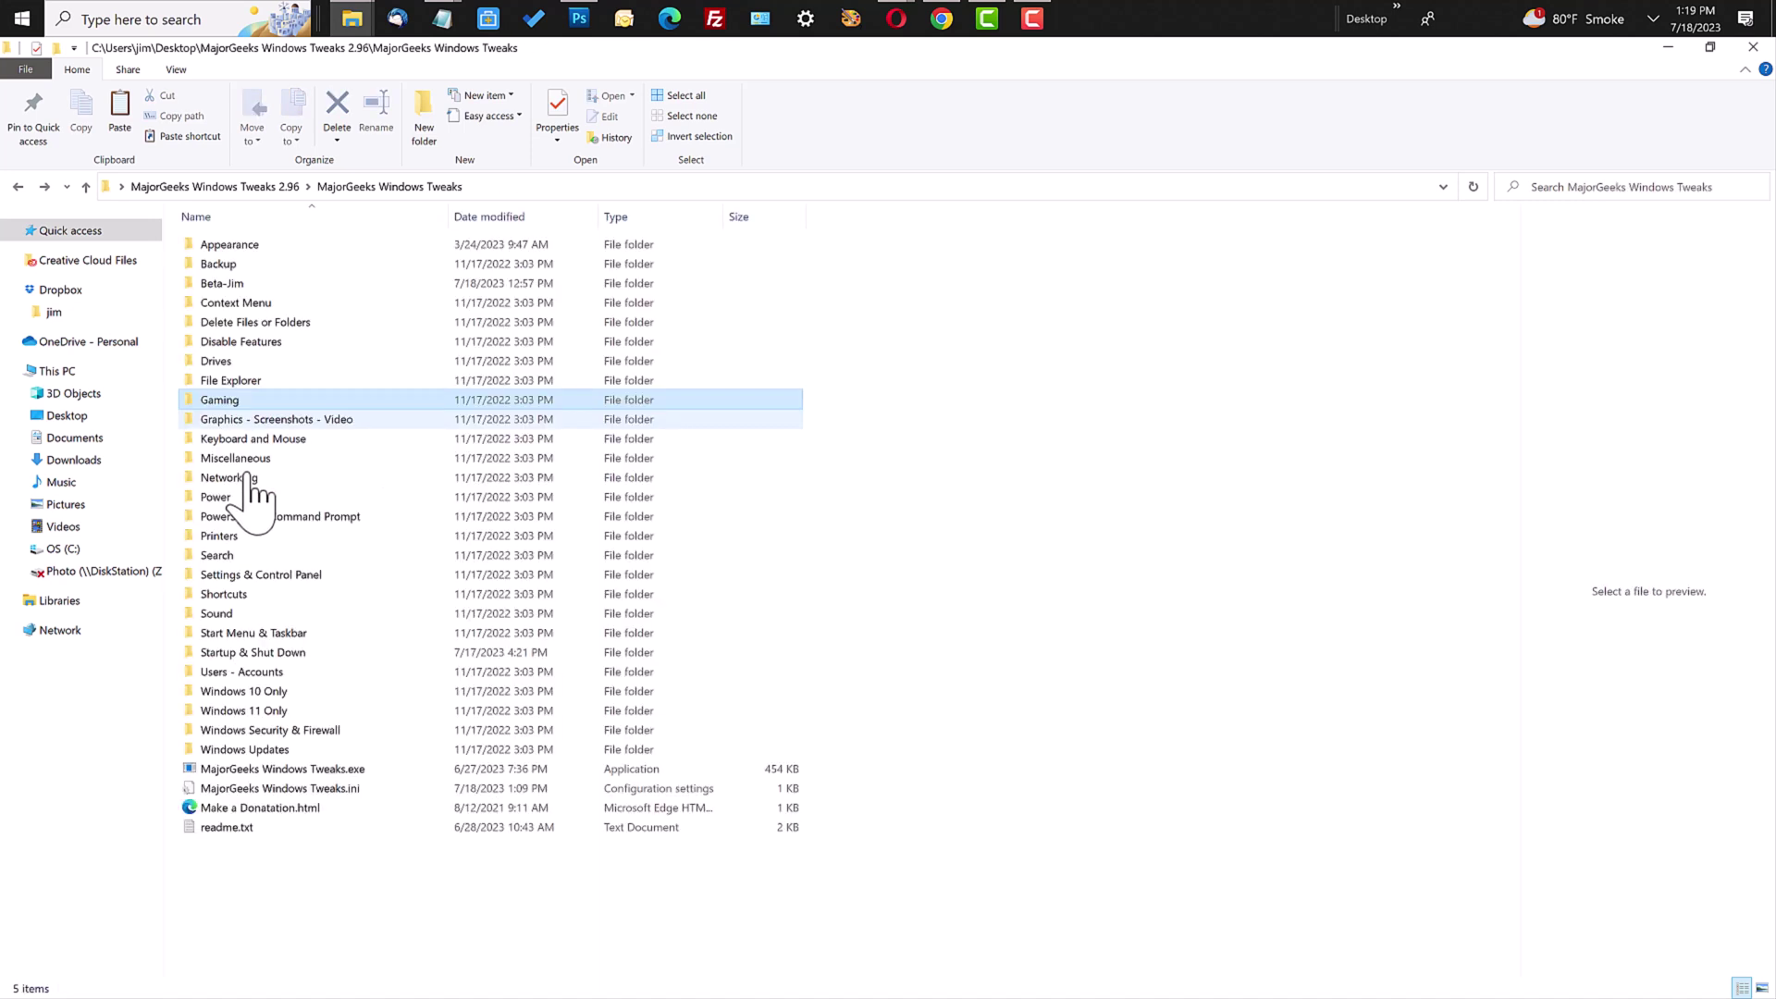
double_click(238, 471)
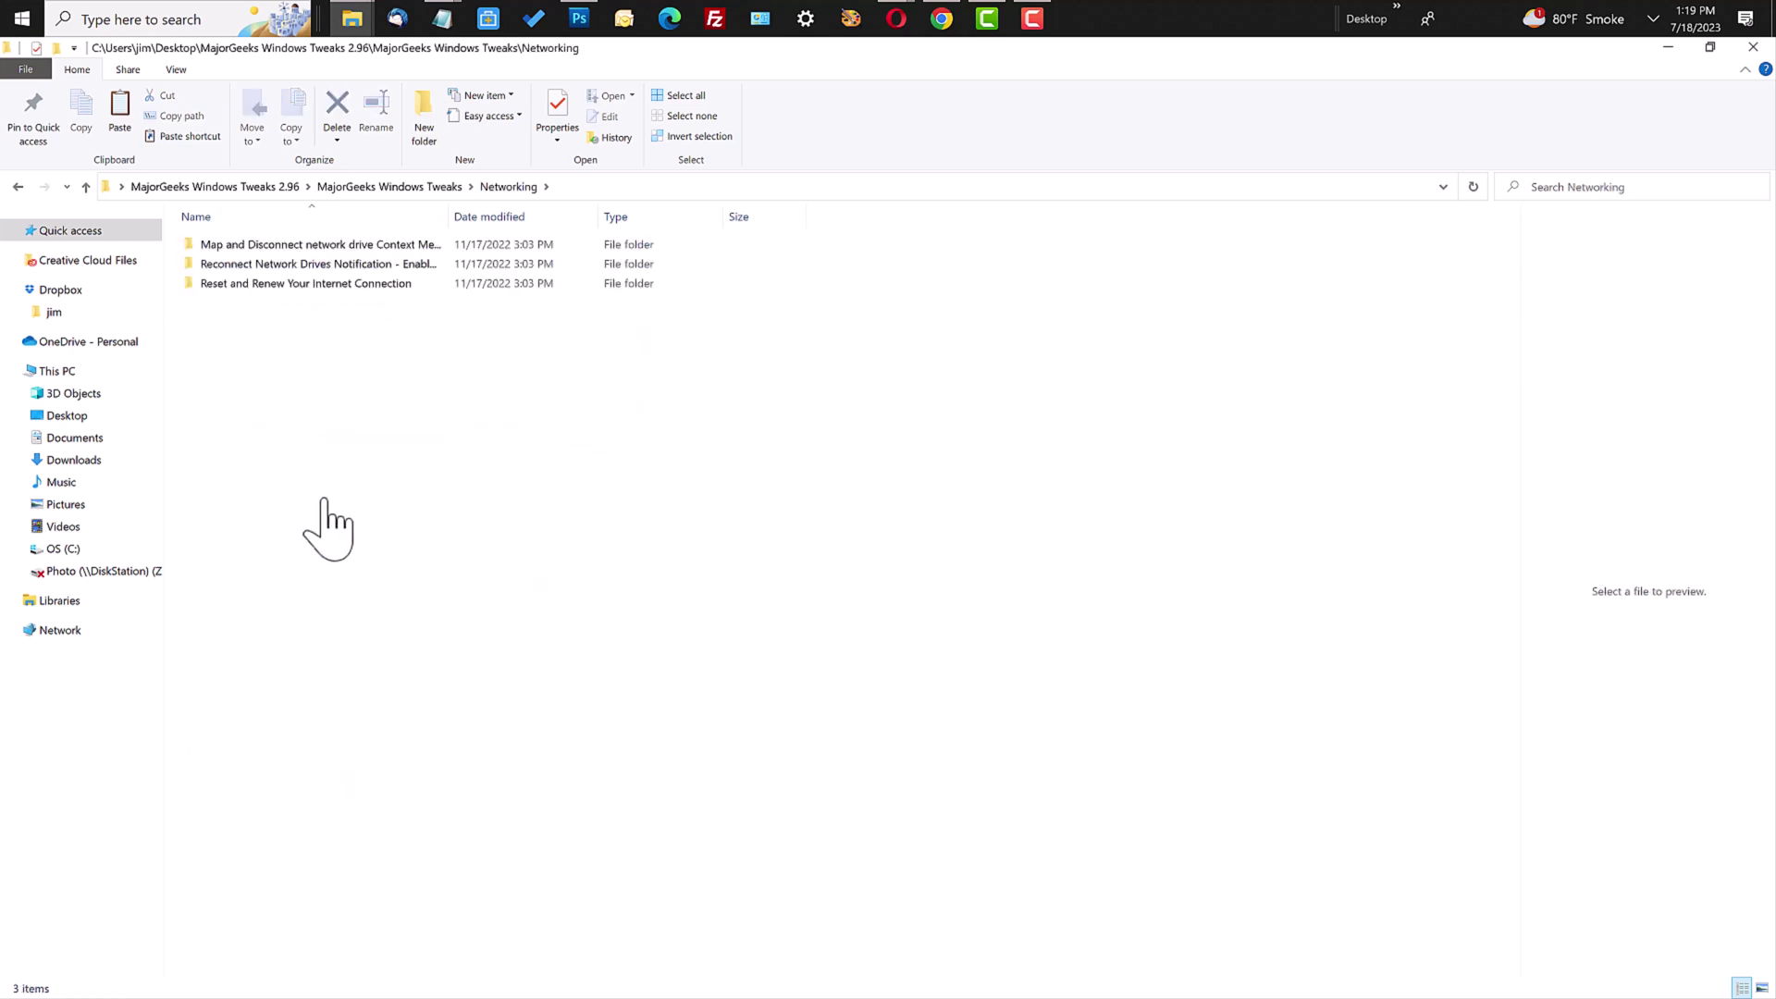
key("alt+Left")
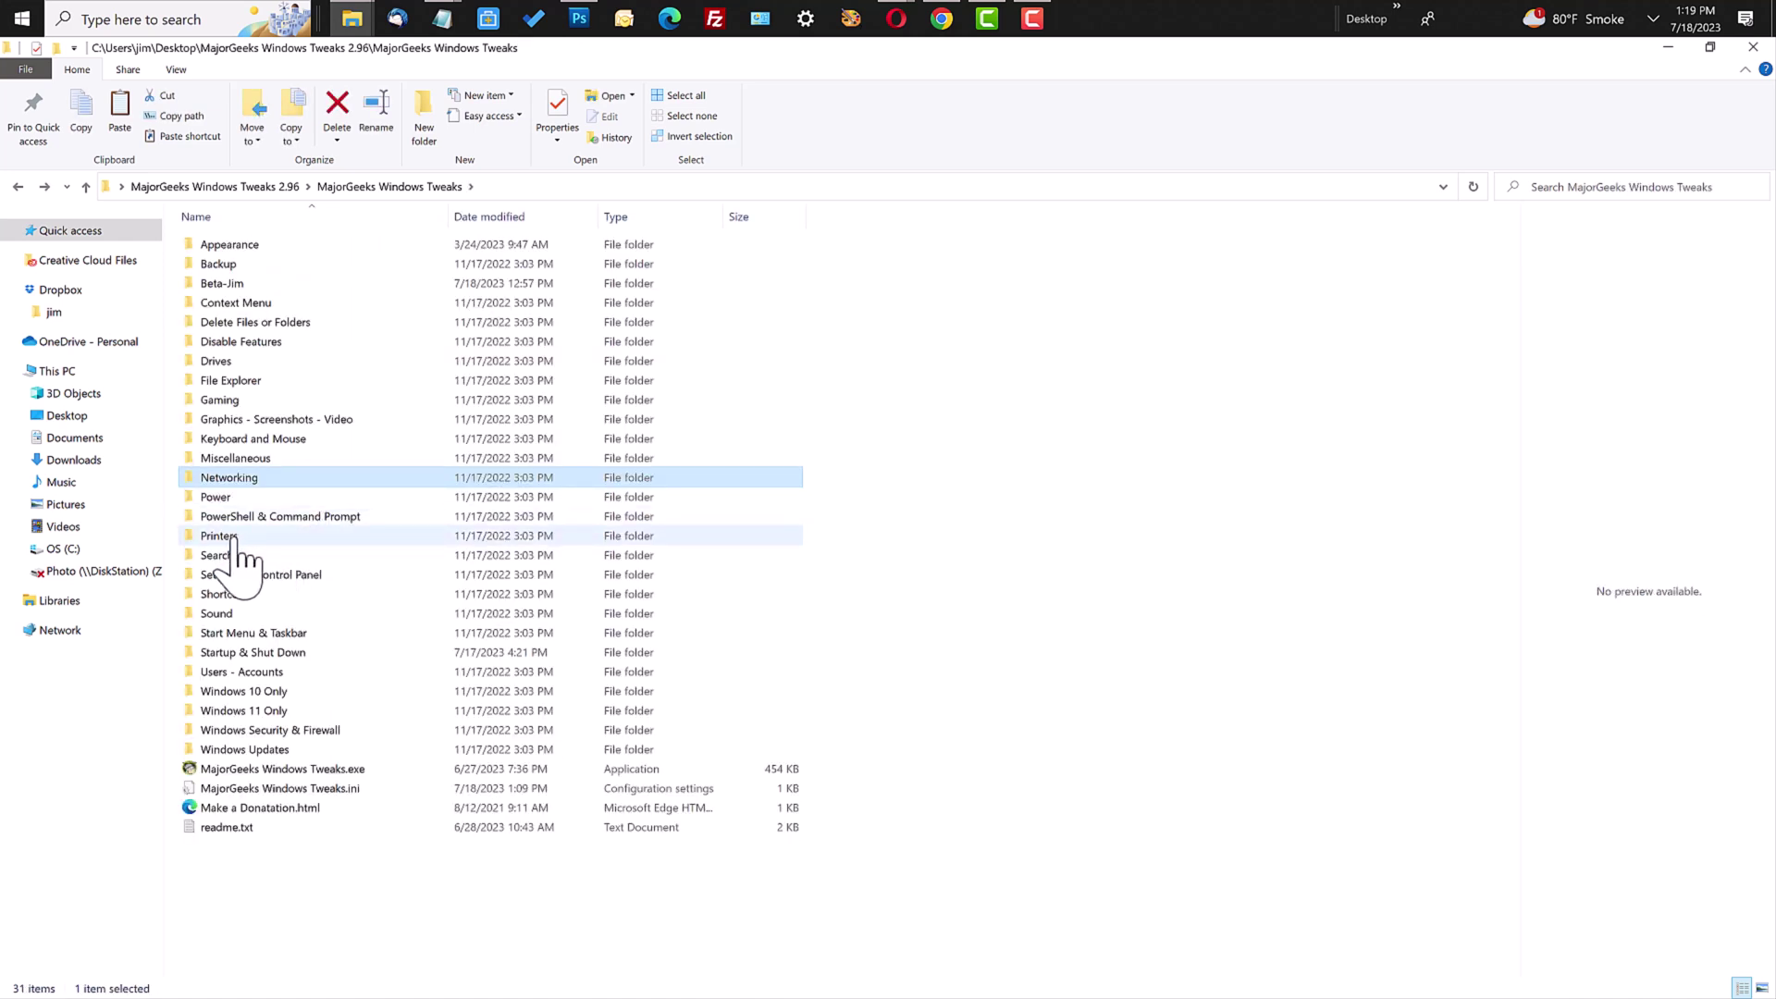
double_click(228, 555)
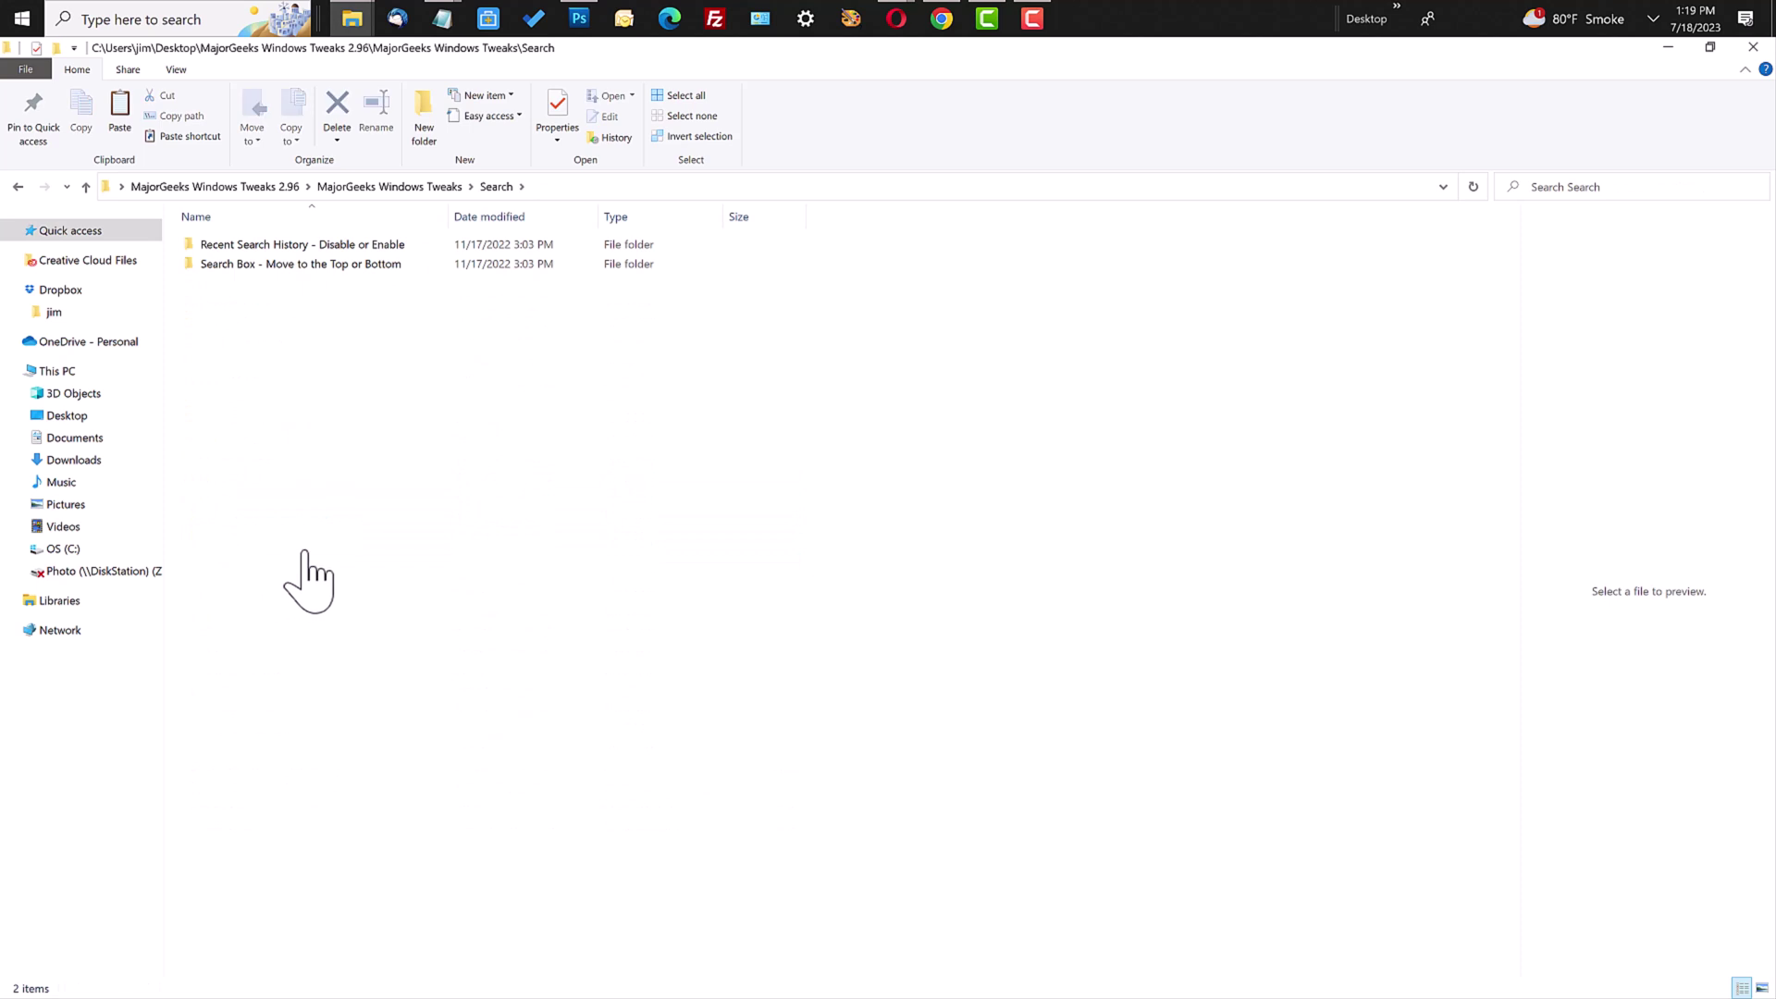
key("alt+Left")
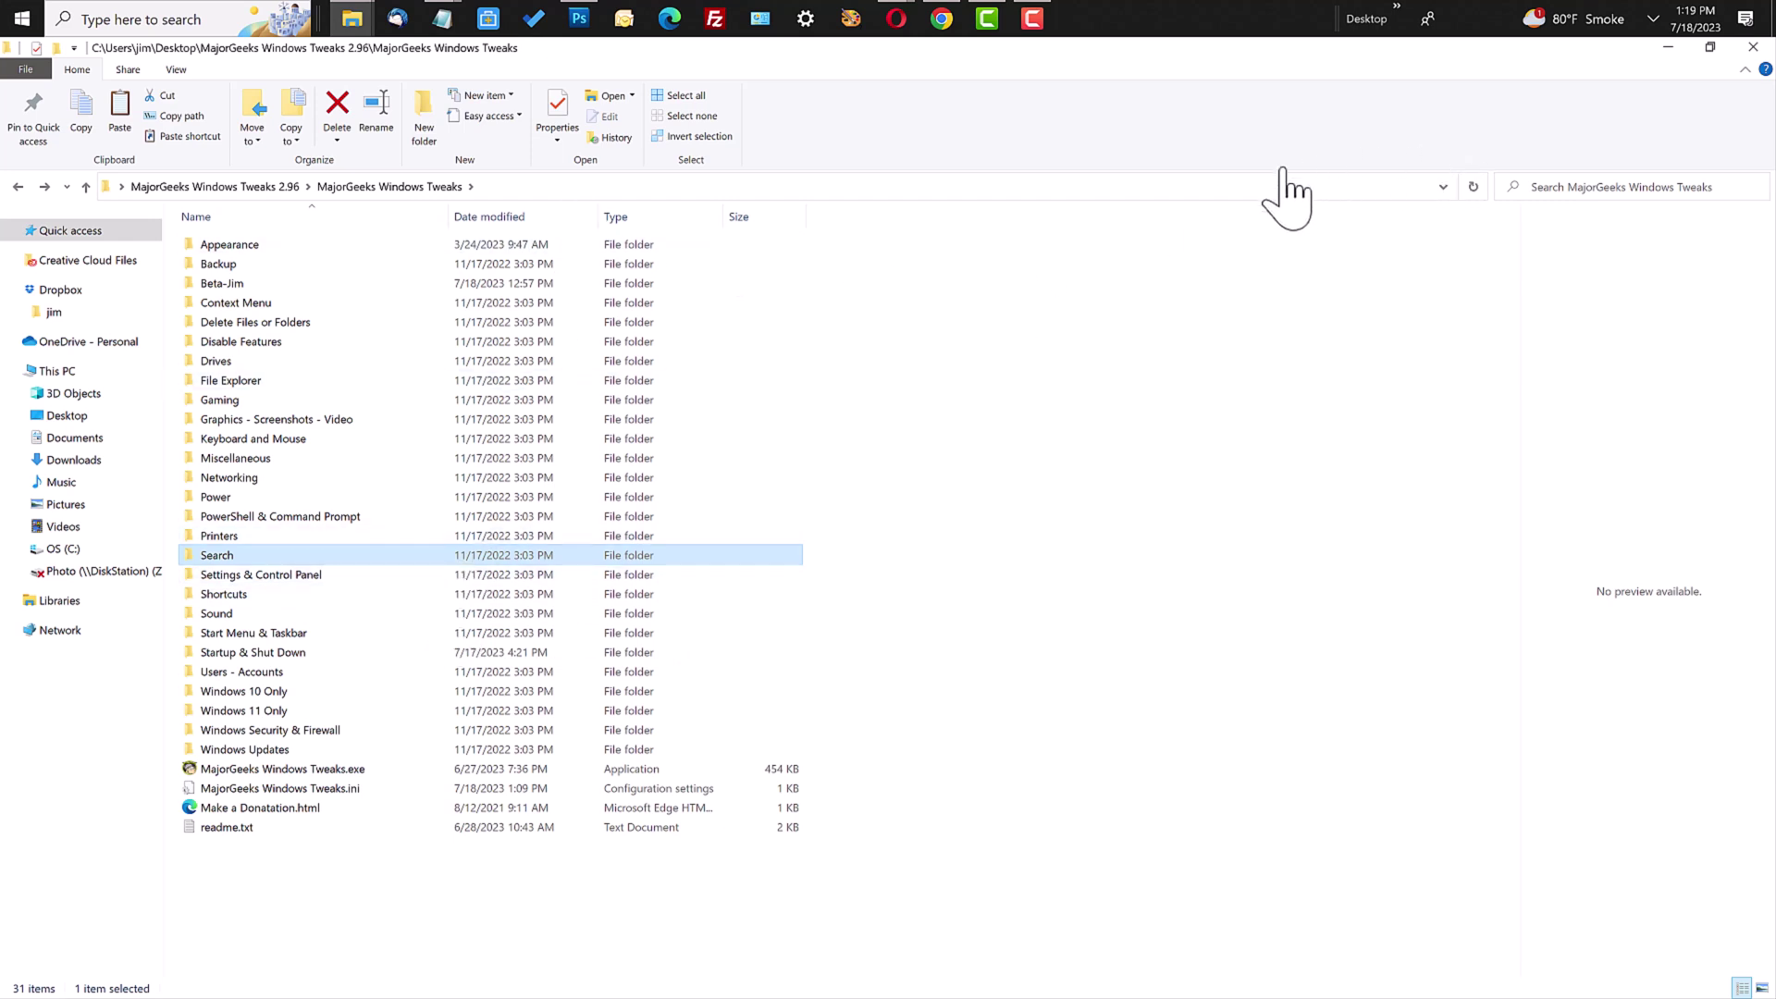
Step: Launch MajorGeeks Windows Tweaks.exe and preview the System Protection - Turn Off.reg script in the Backup category
double_click(343, 770)
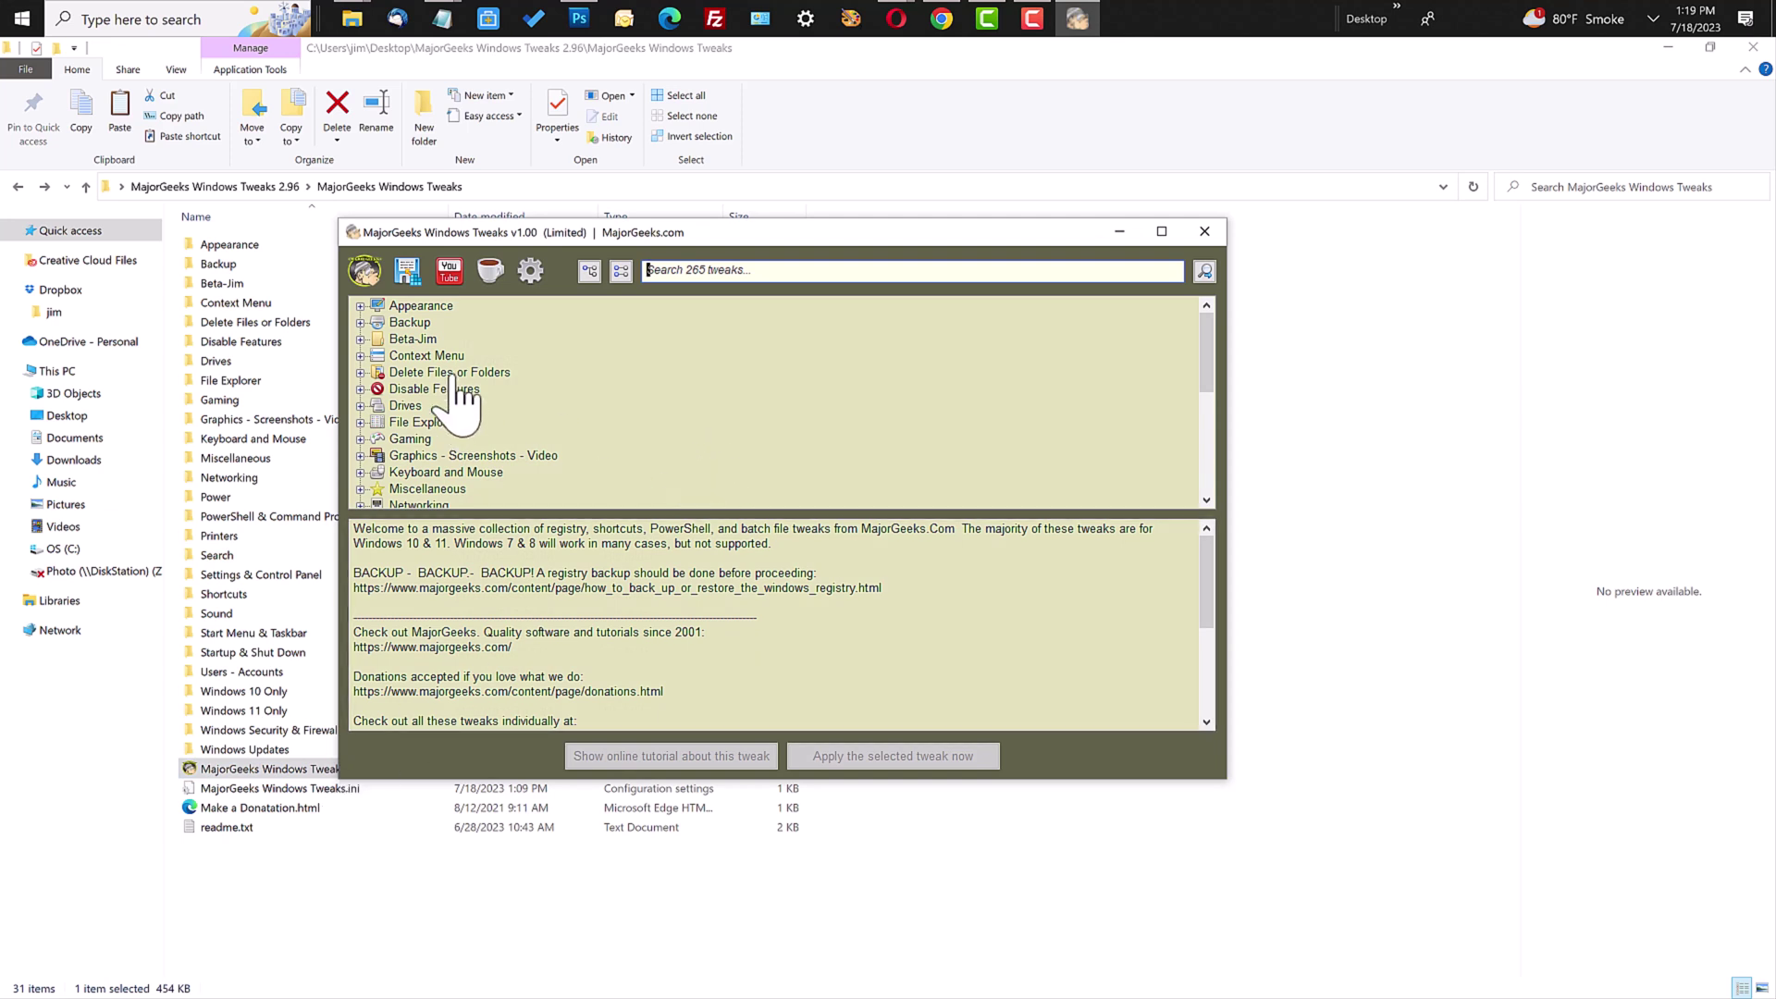
left_click(428, 308)
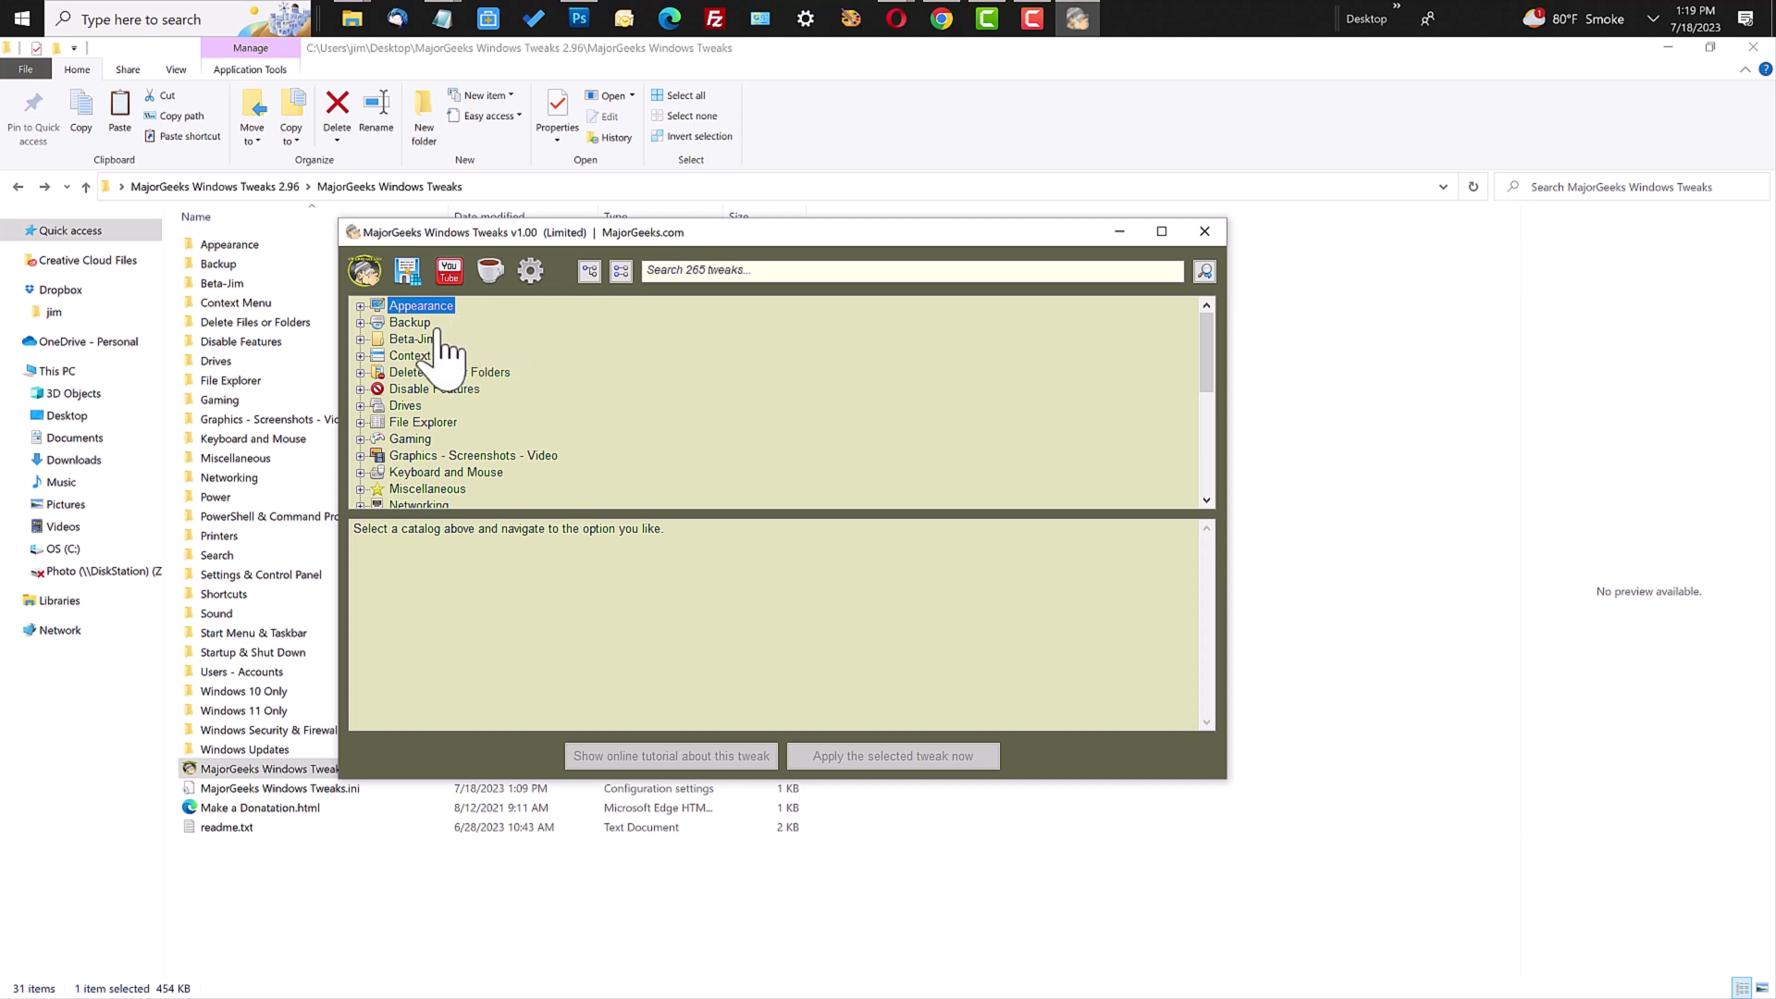
left_click(359, 321)
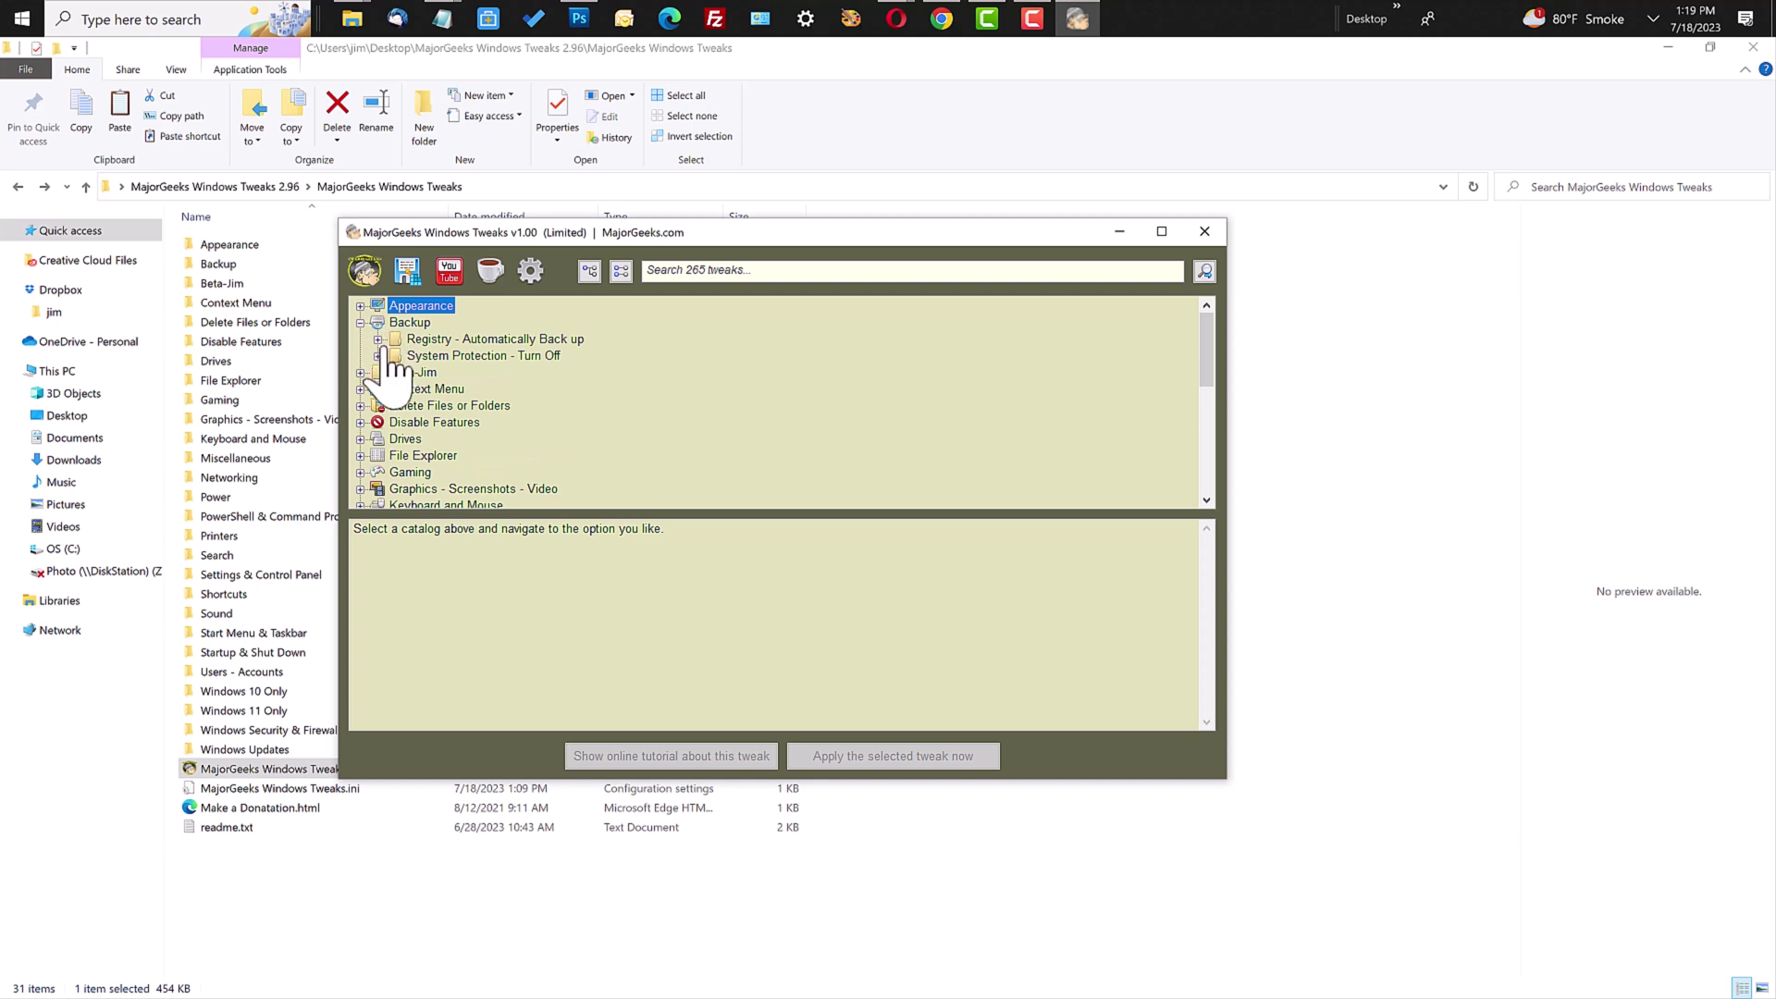
left_click(378, 355)
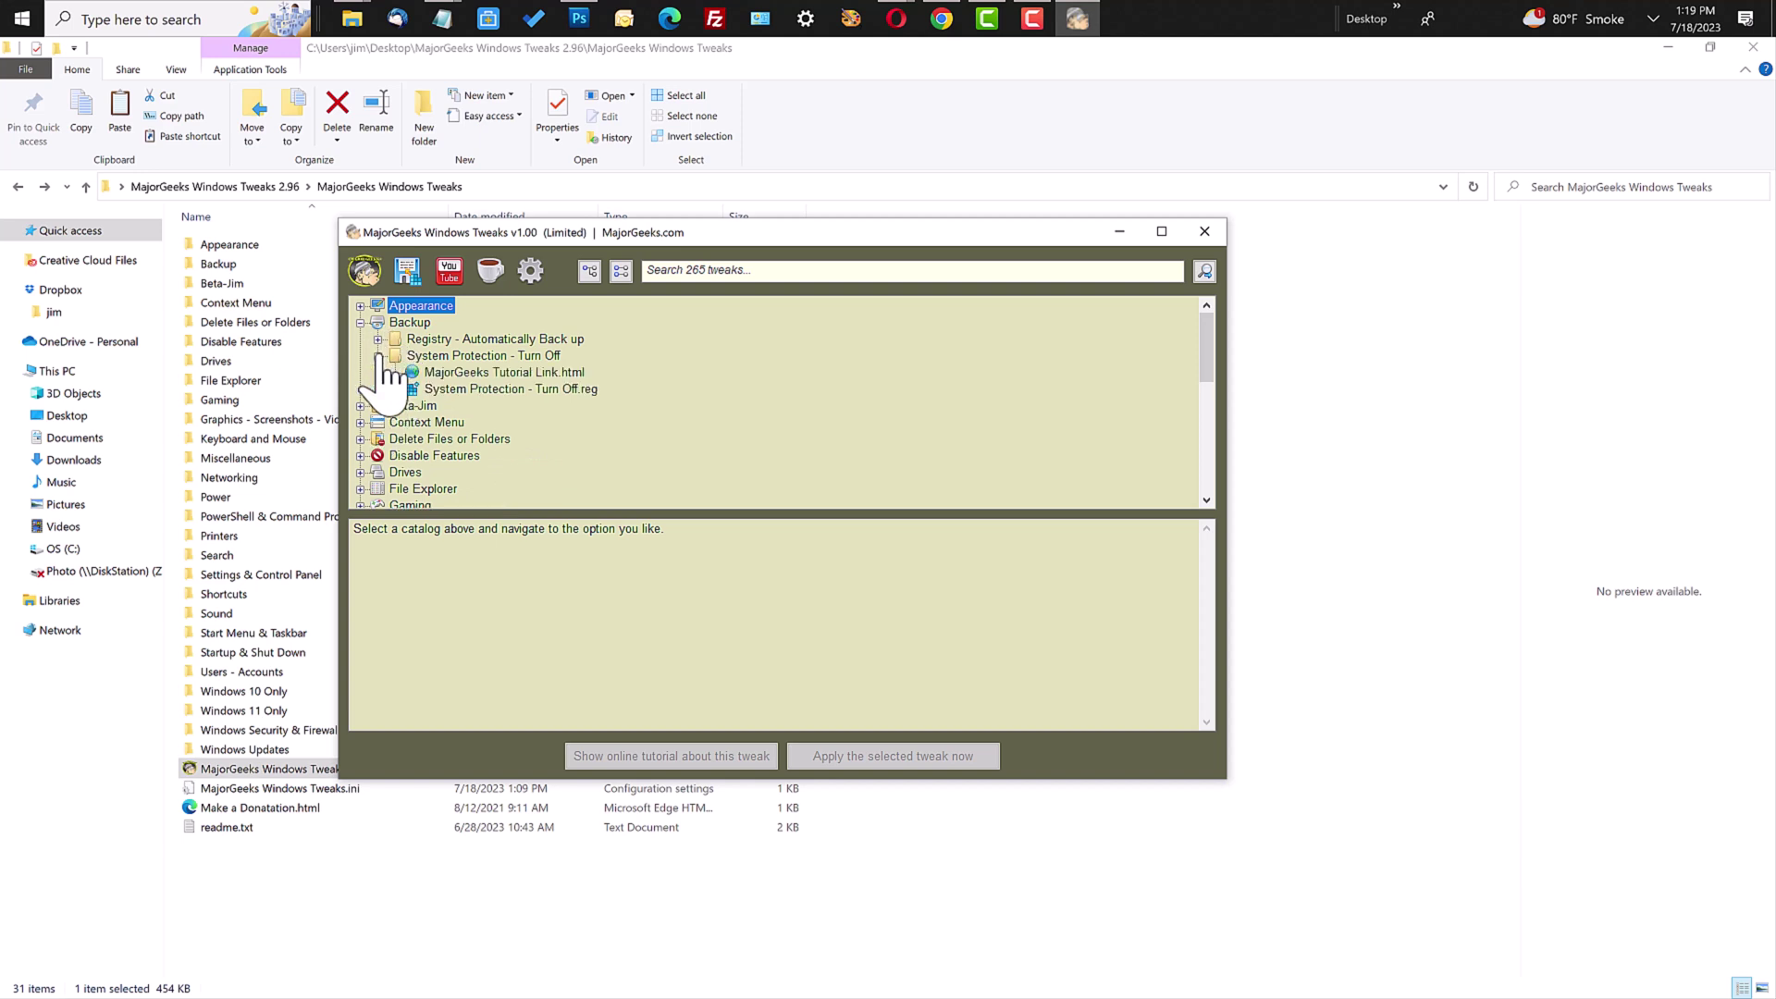
left_click(444, 389)
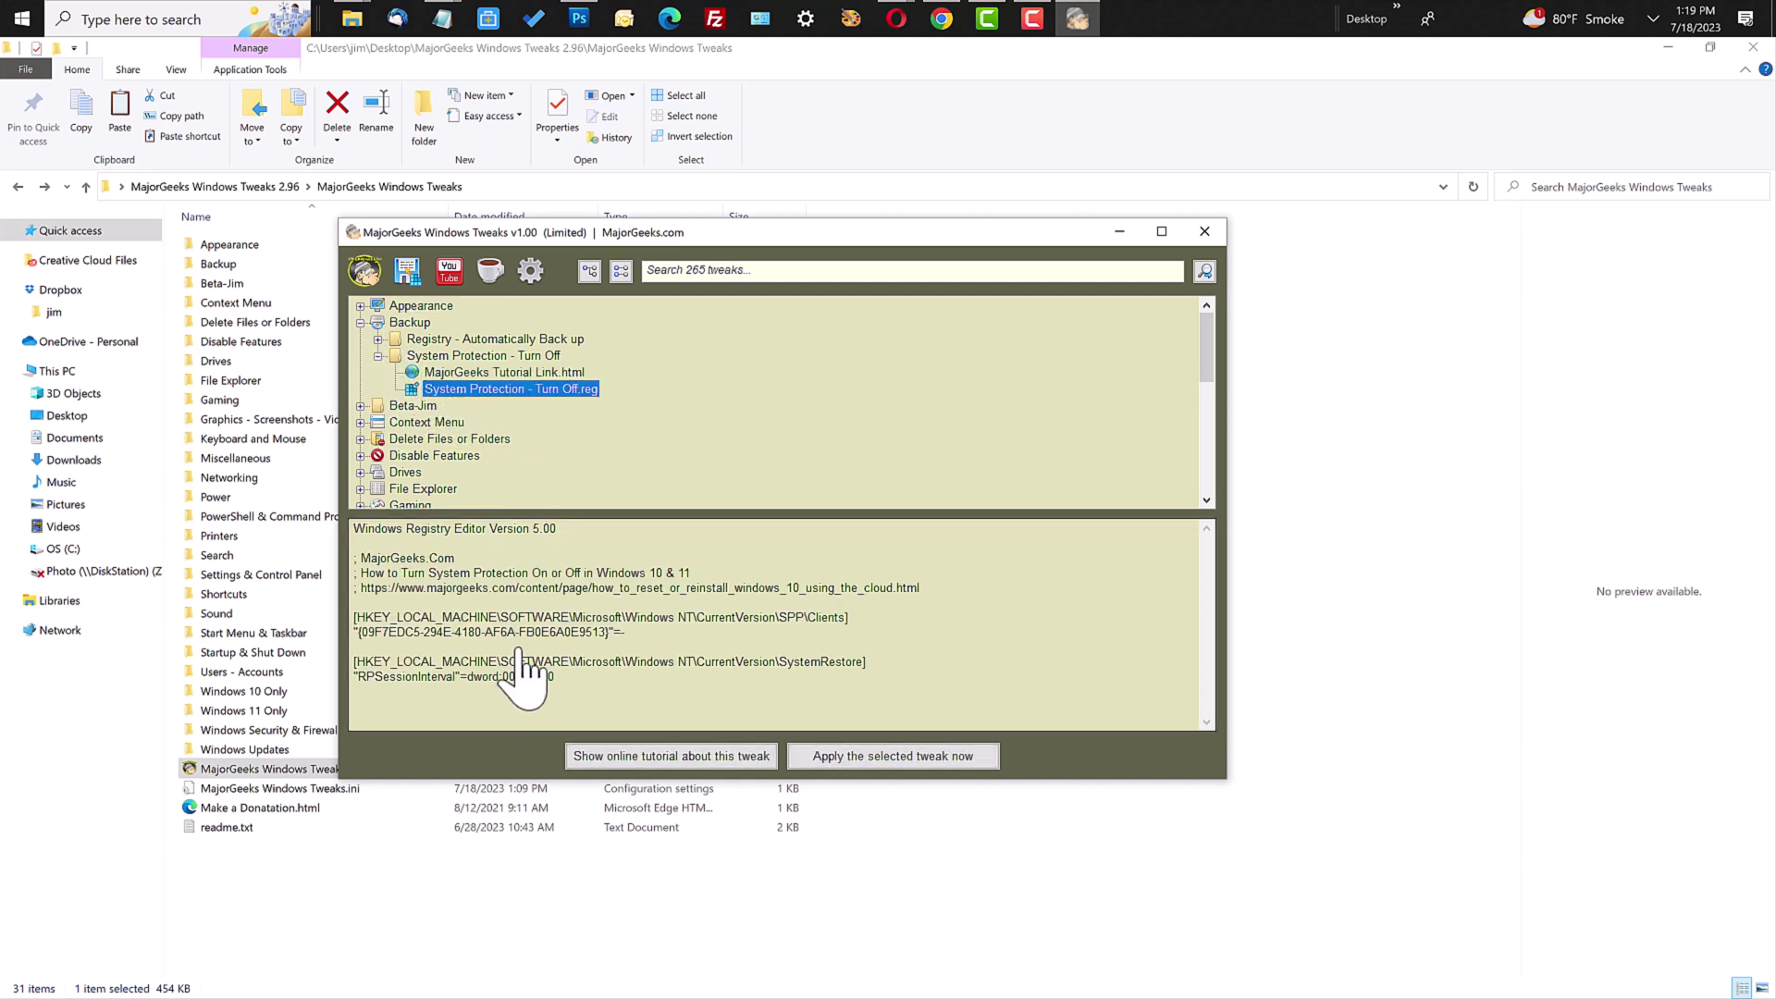
Step: View the online tutorial for the Boot to UEFI Firmware Setting tweak under Context Menu and minimize the browser
left_click(362, 422)
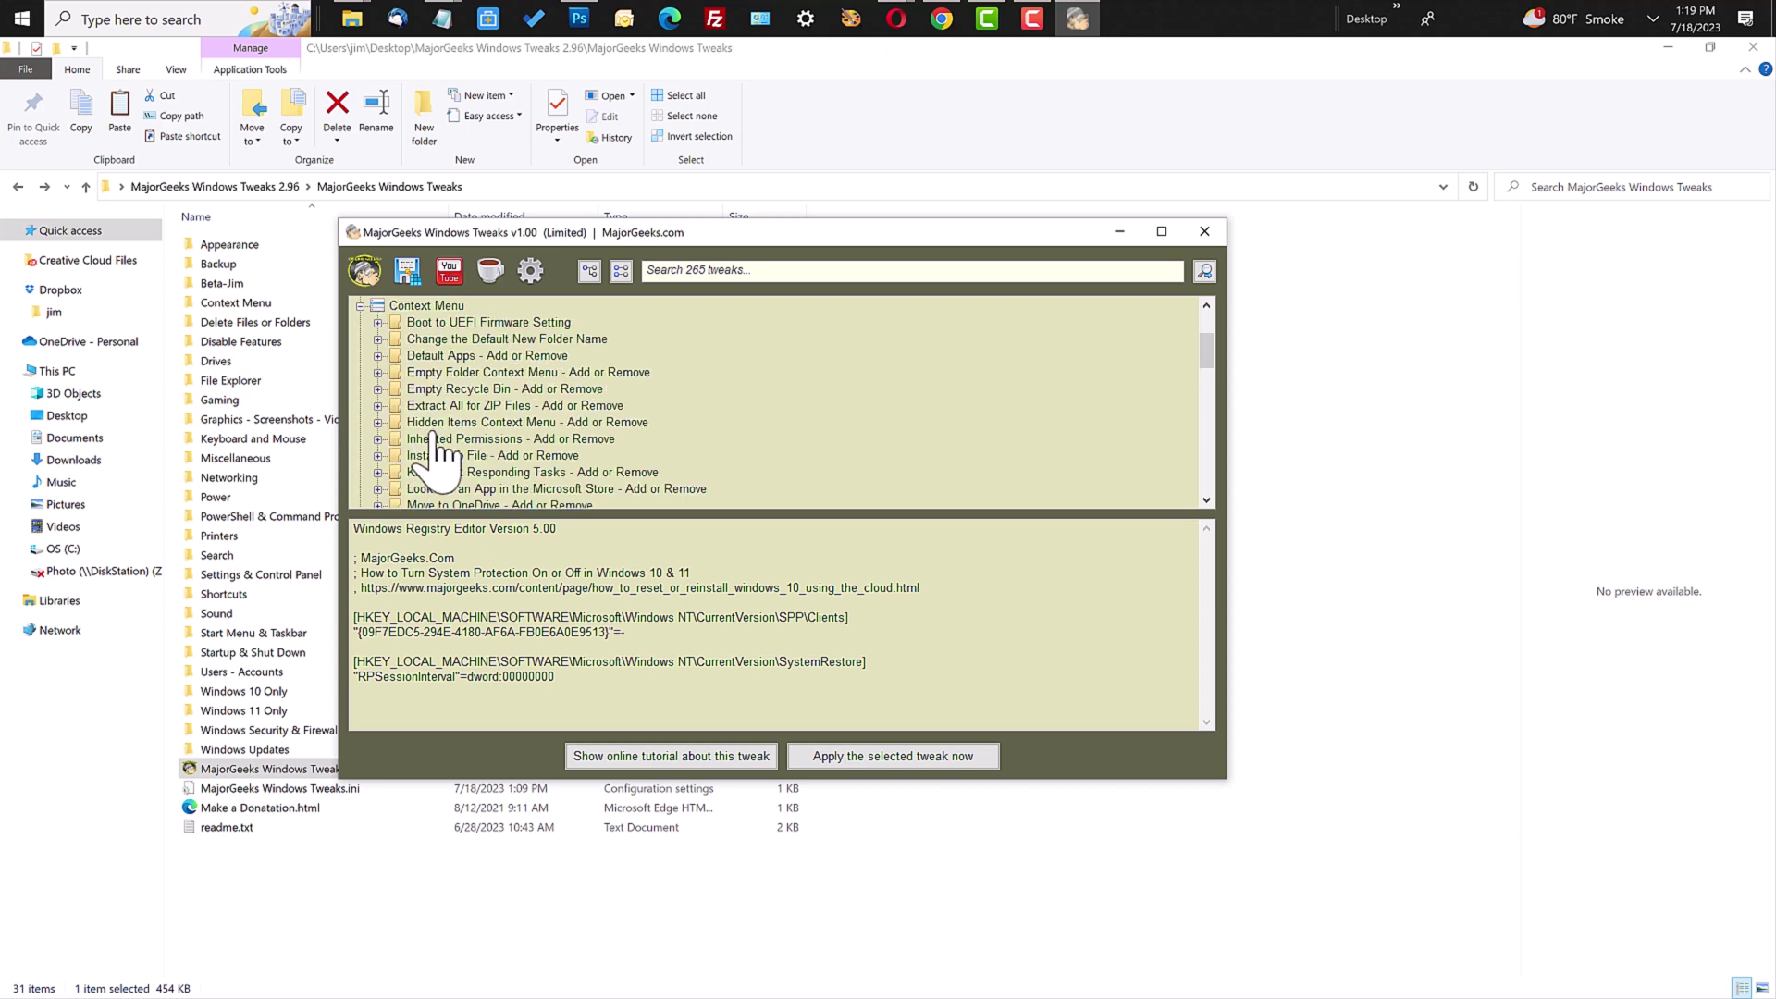
left_click(378, 323)
left_click(434, 339)
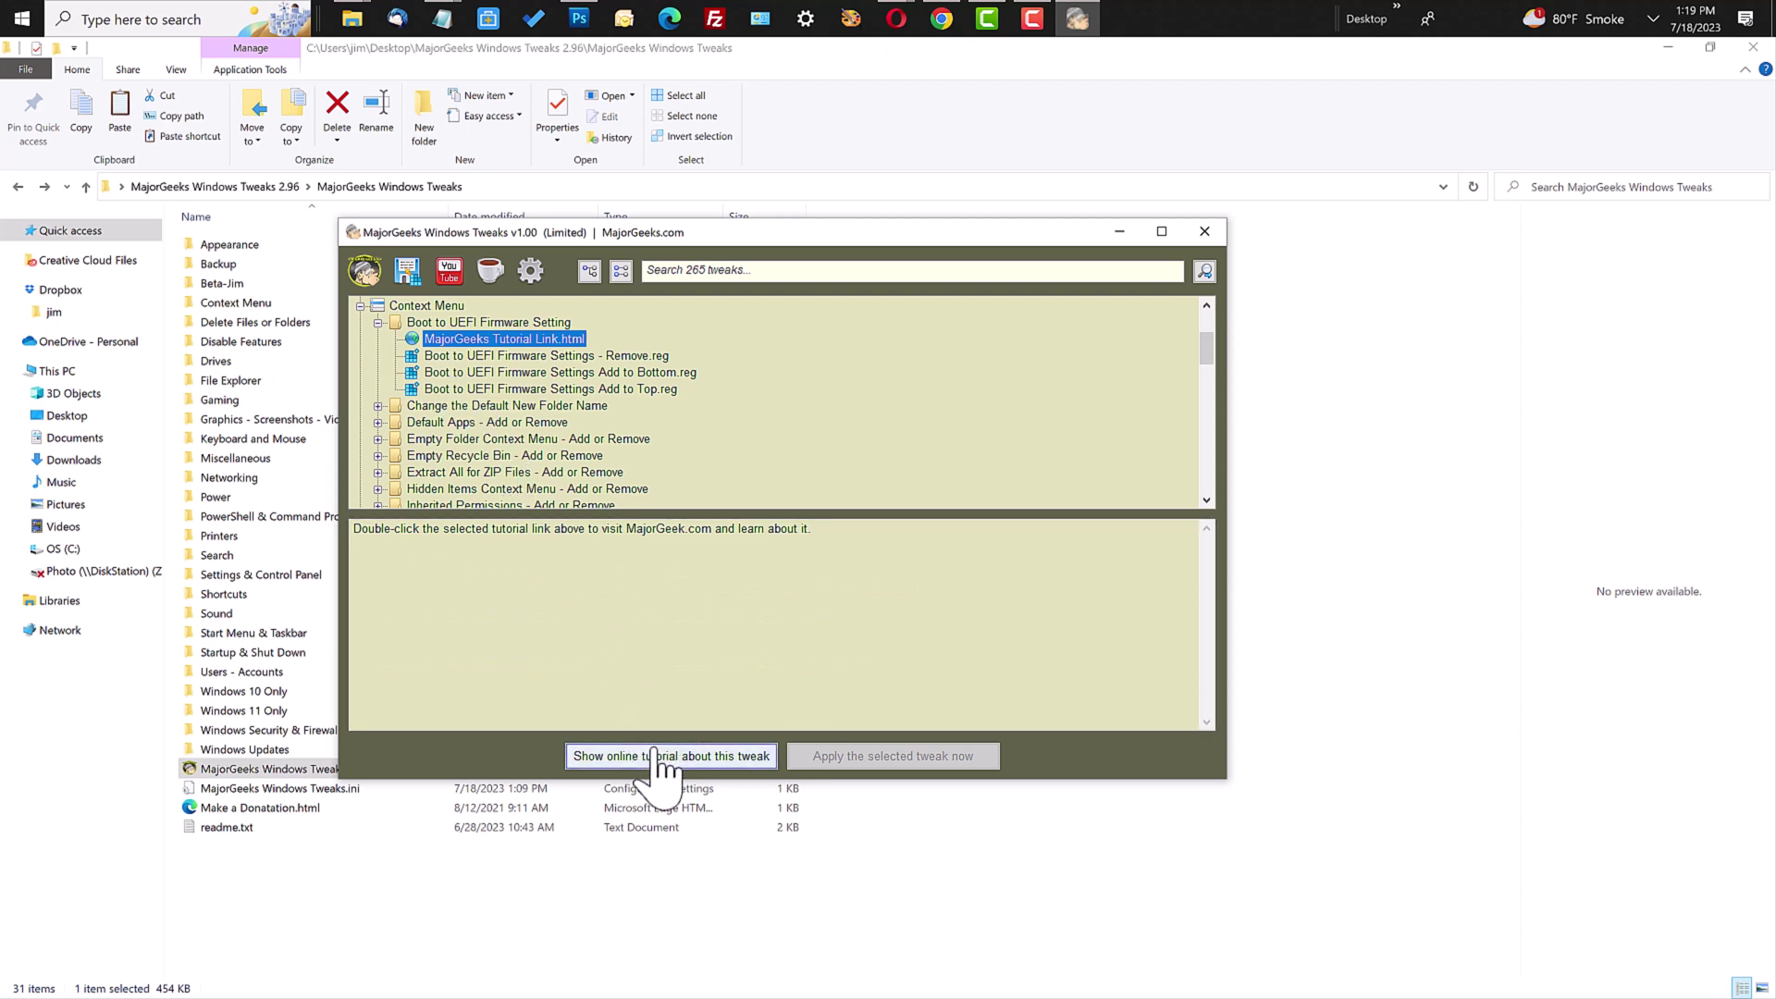
double_click(532, 338)
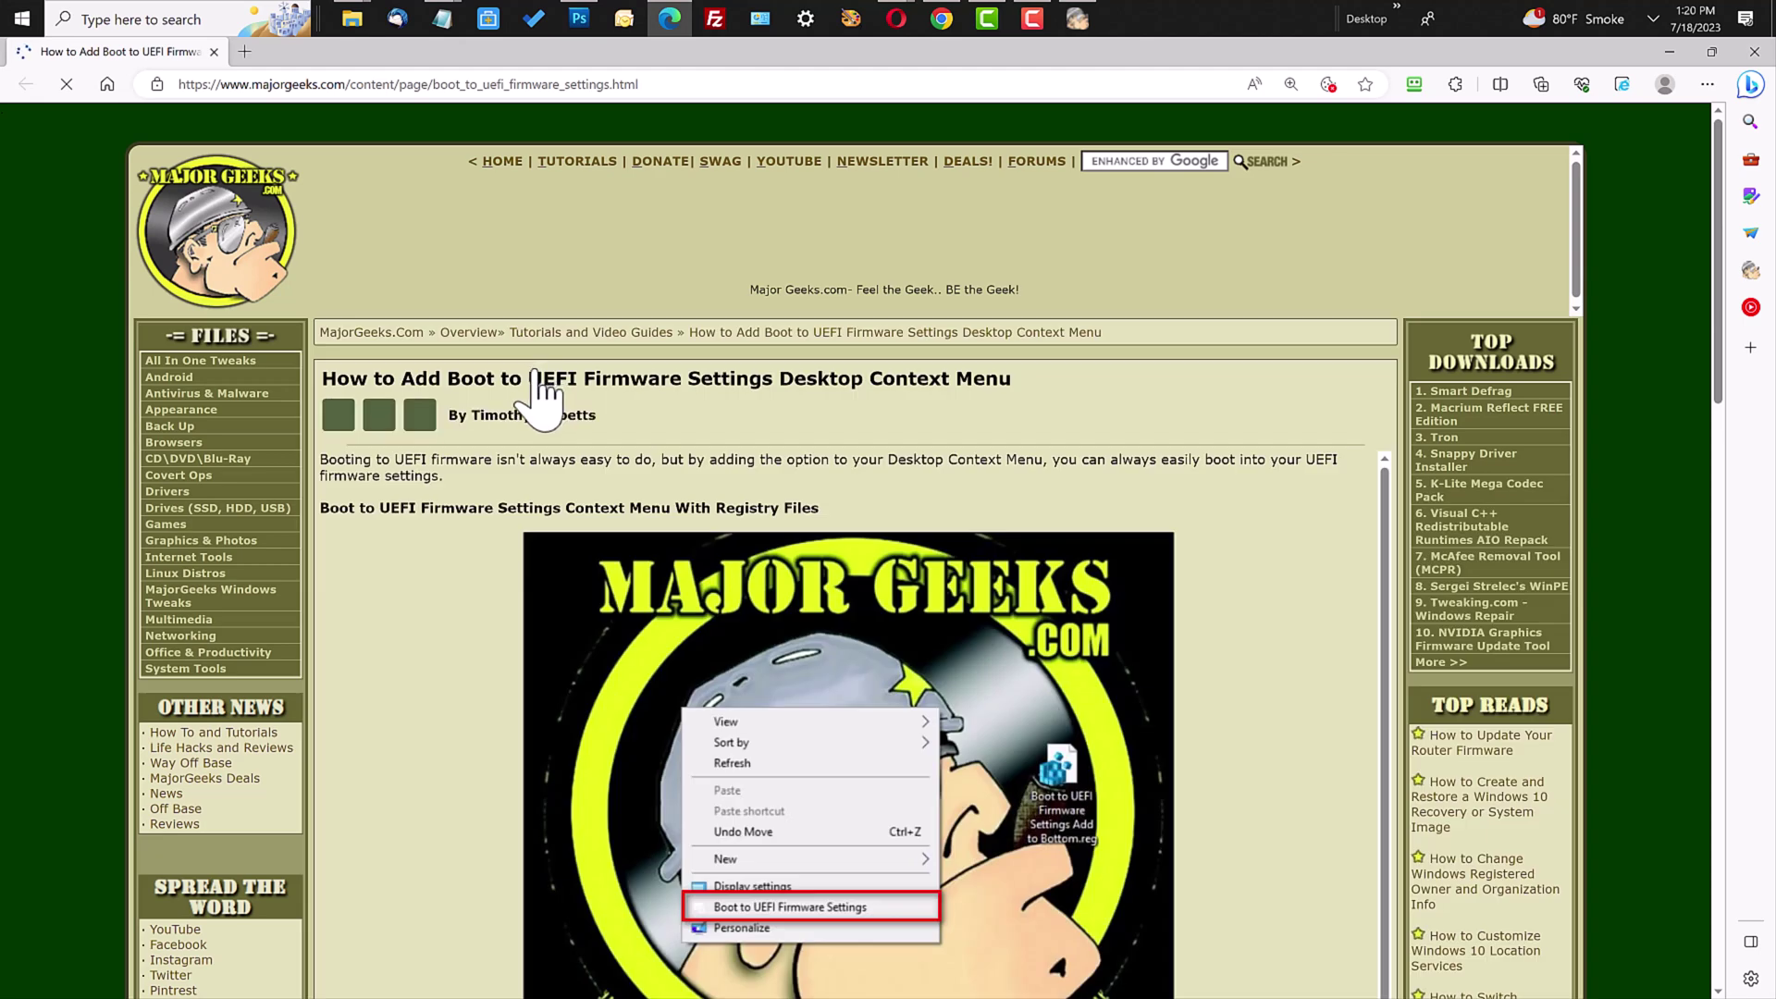
scroll(527, 407, "down", 5)
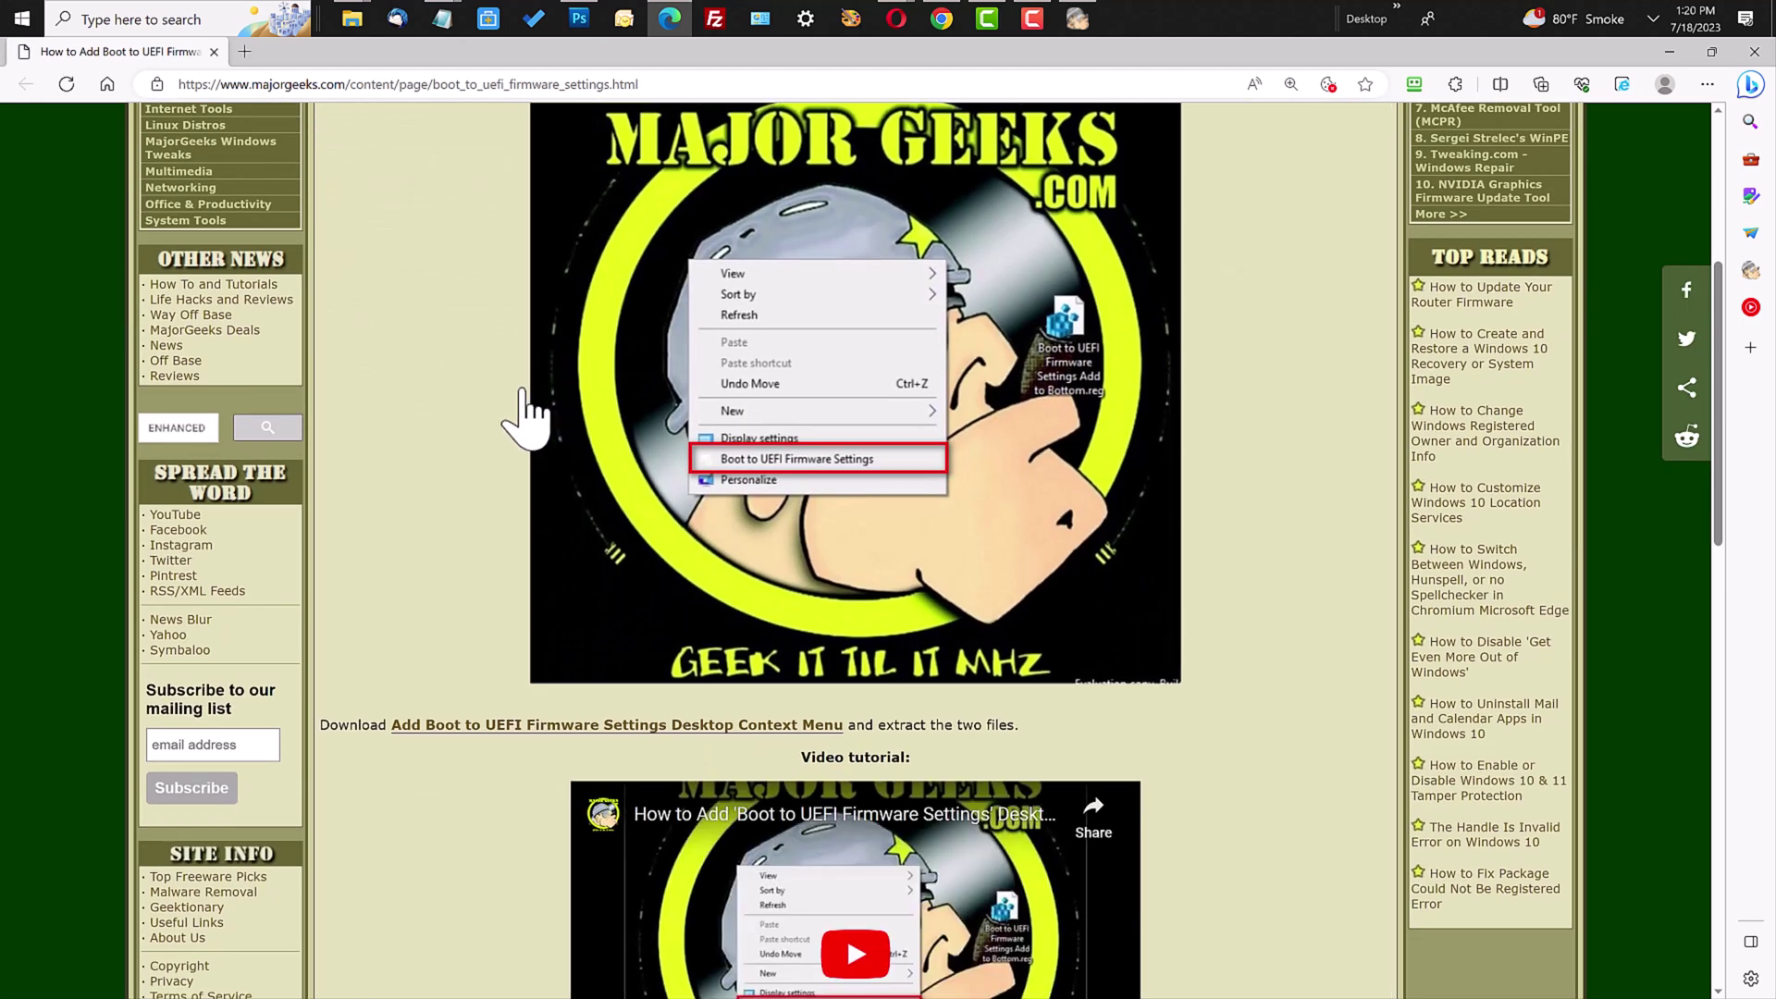
scroll(518, 416, "up", 5)
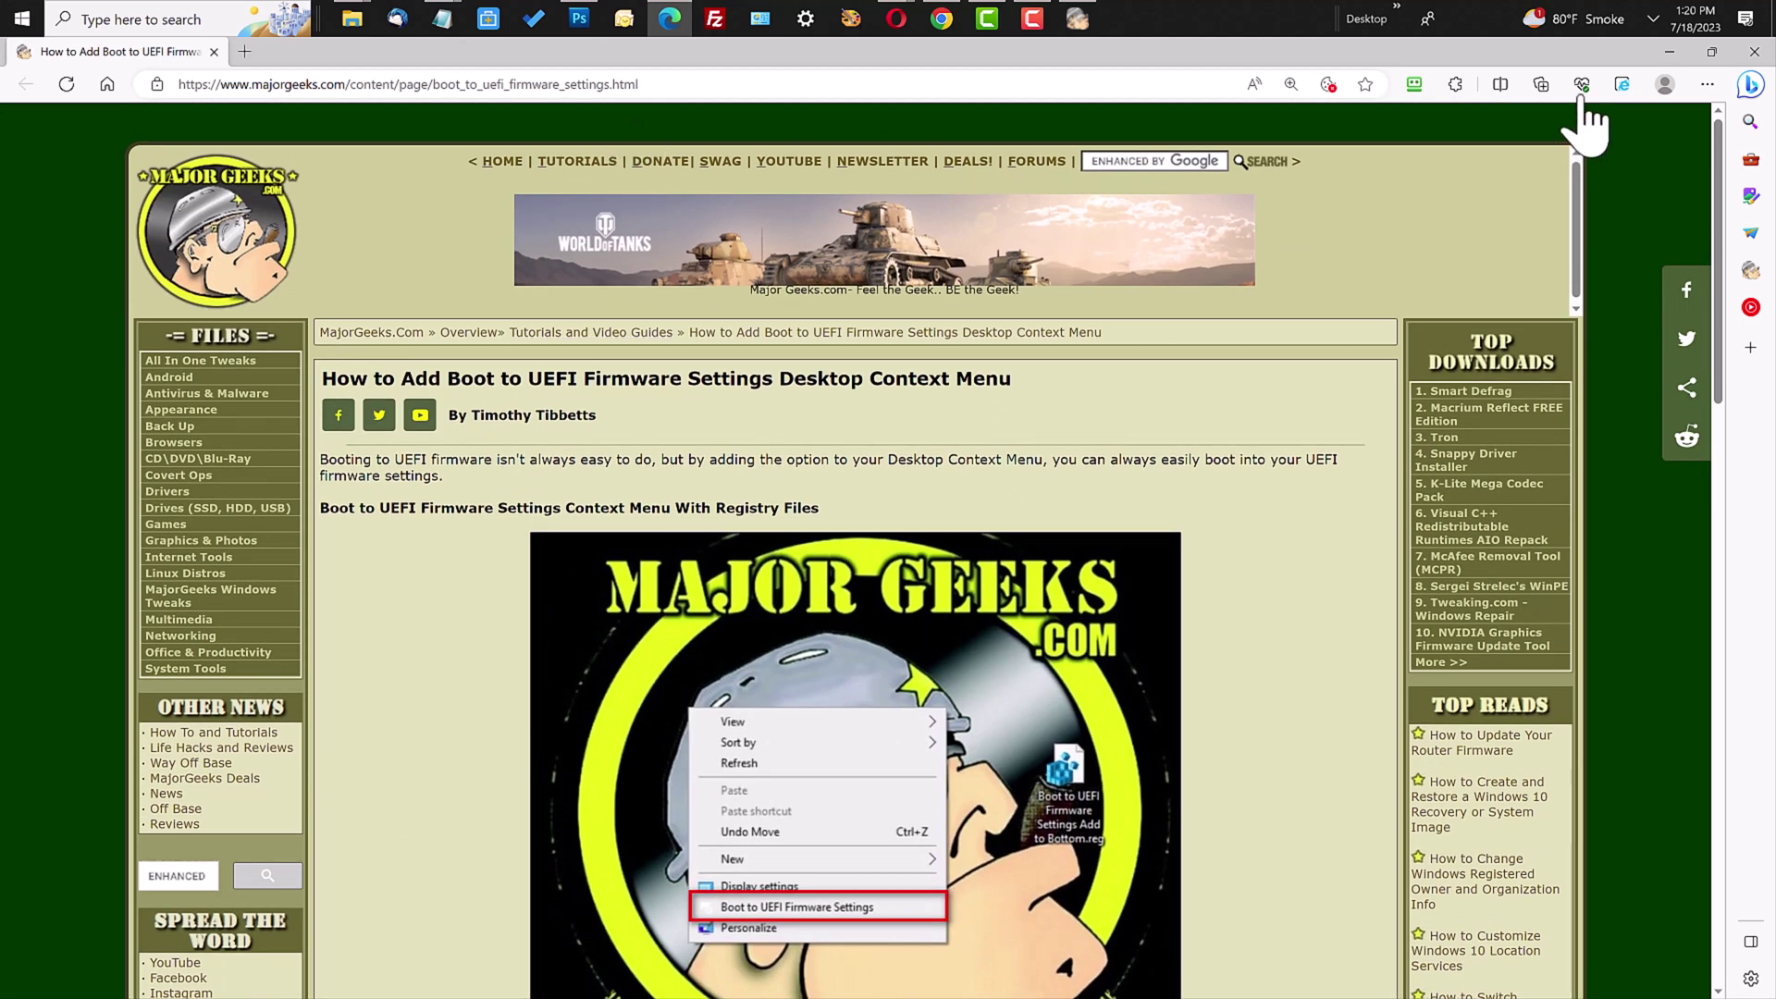
left_click(1670, 51)
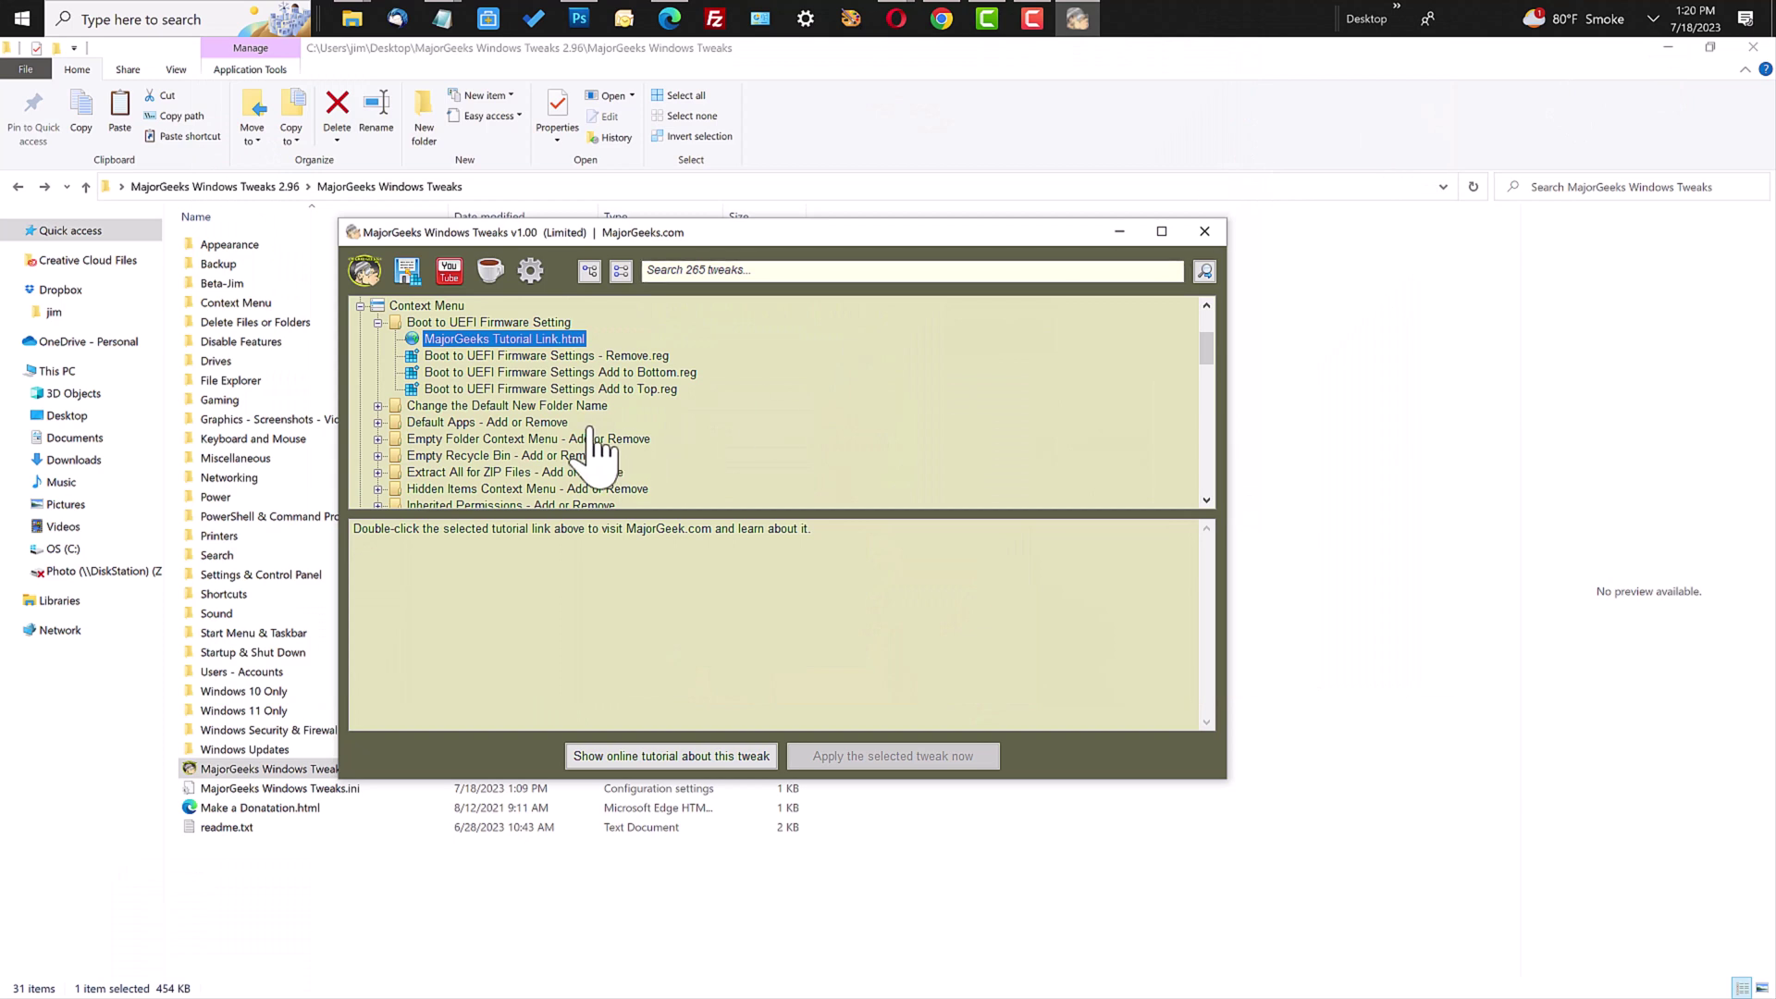
Step: Search the tweaks for "photo" and replace the search term with "dpi"
left_click(740, 271)
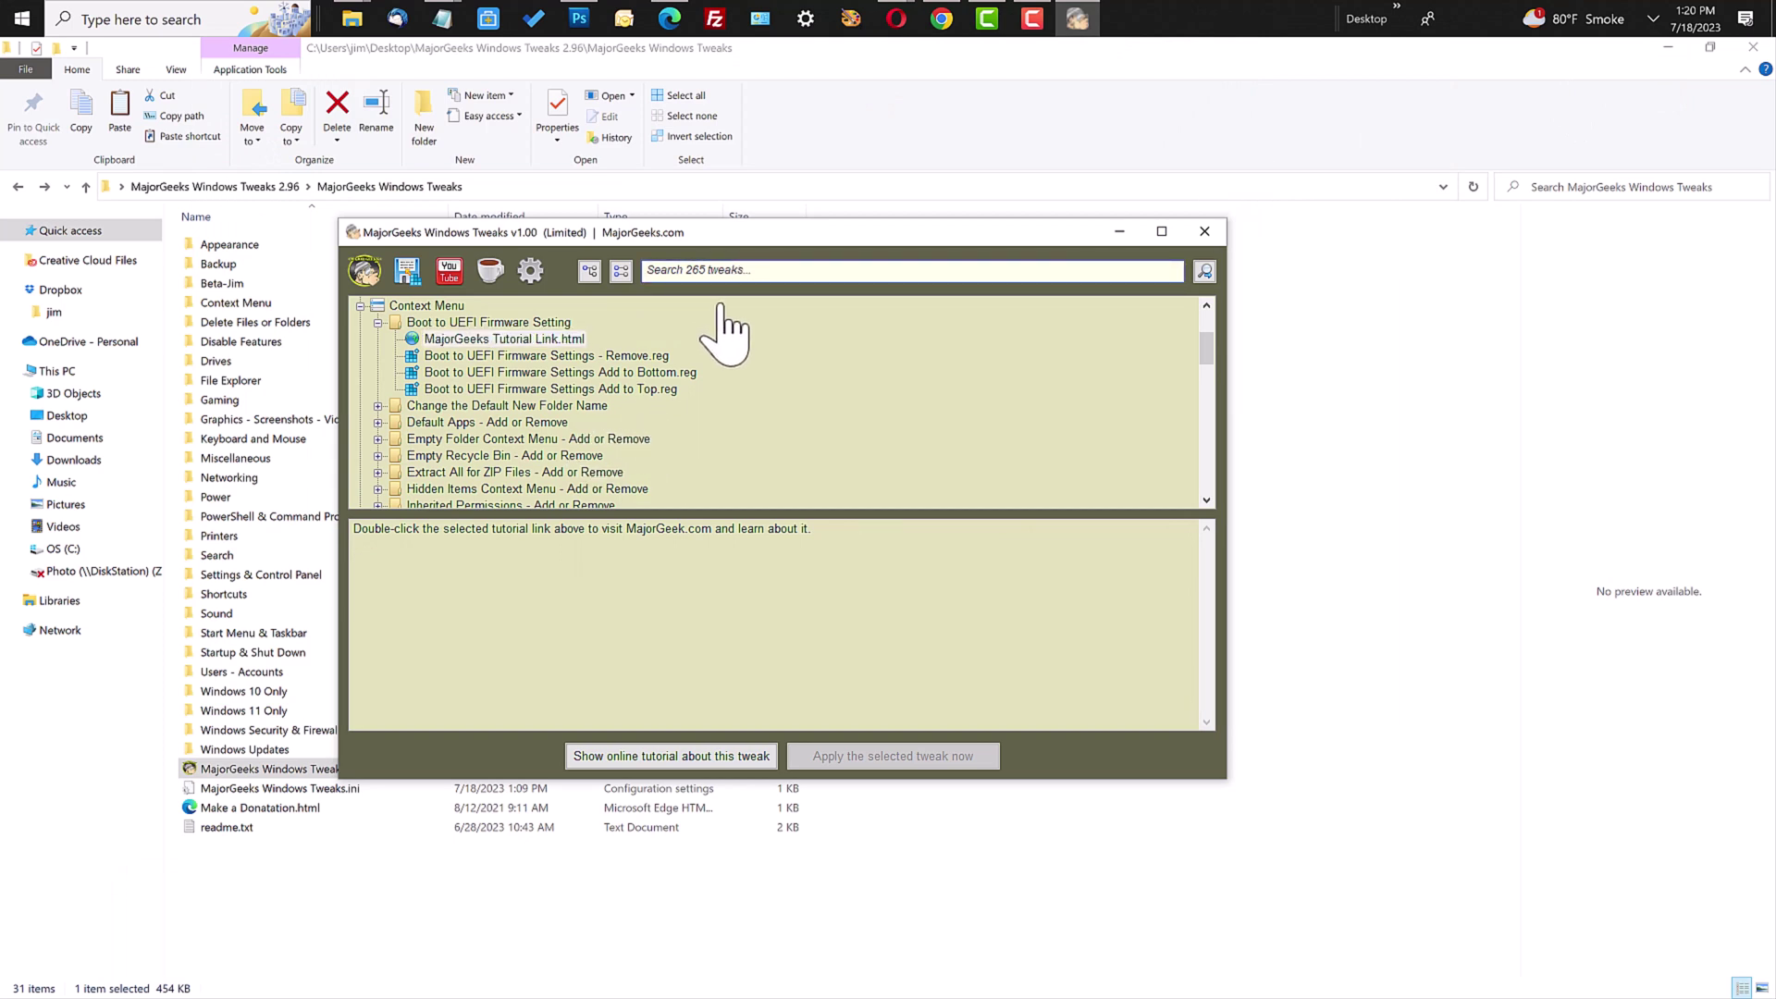
type("photo")
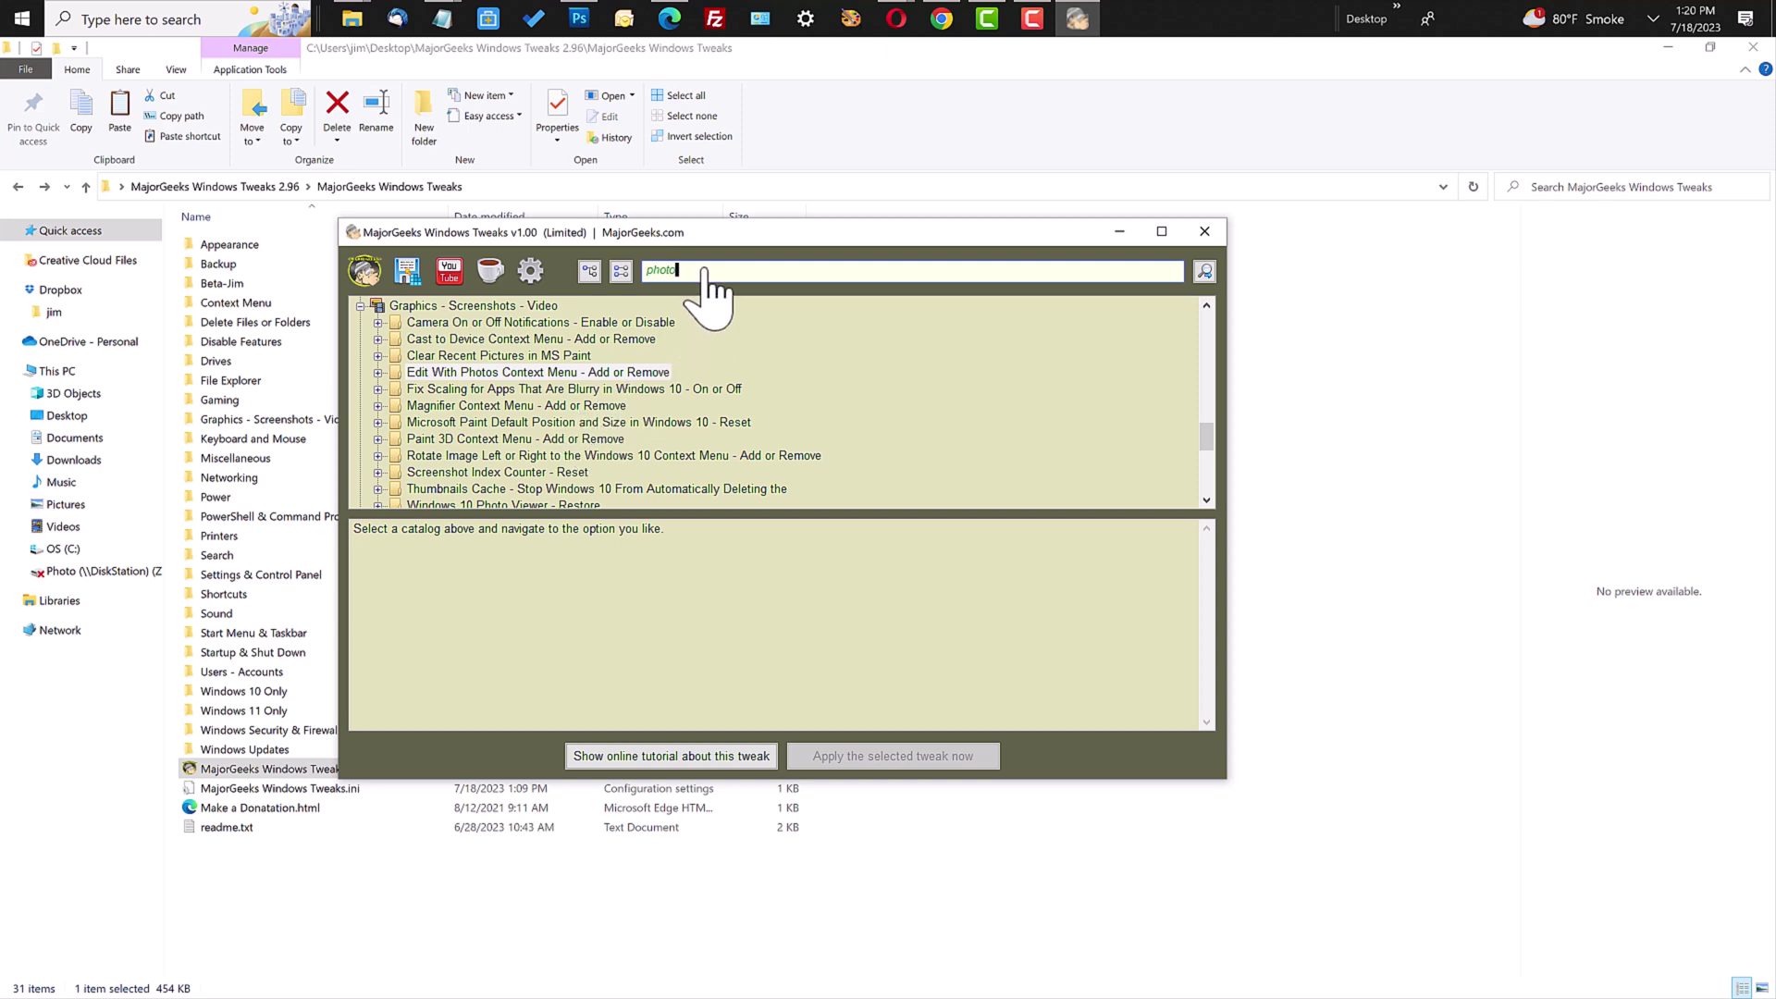
left_click_drag(706, 277, 652, 277)
key("BackSpace")
key("BackSpace")
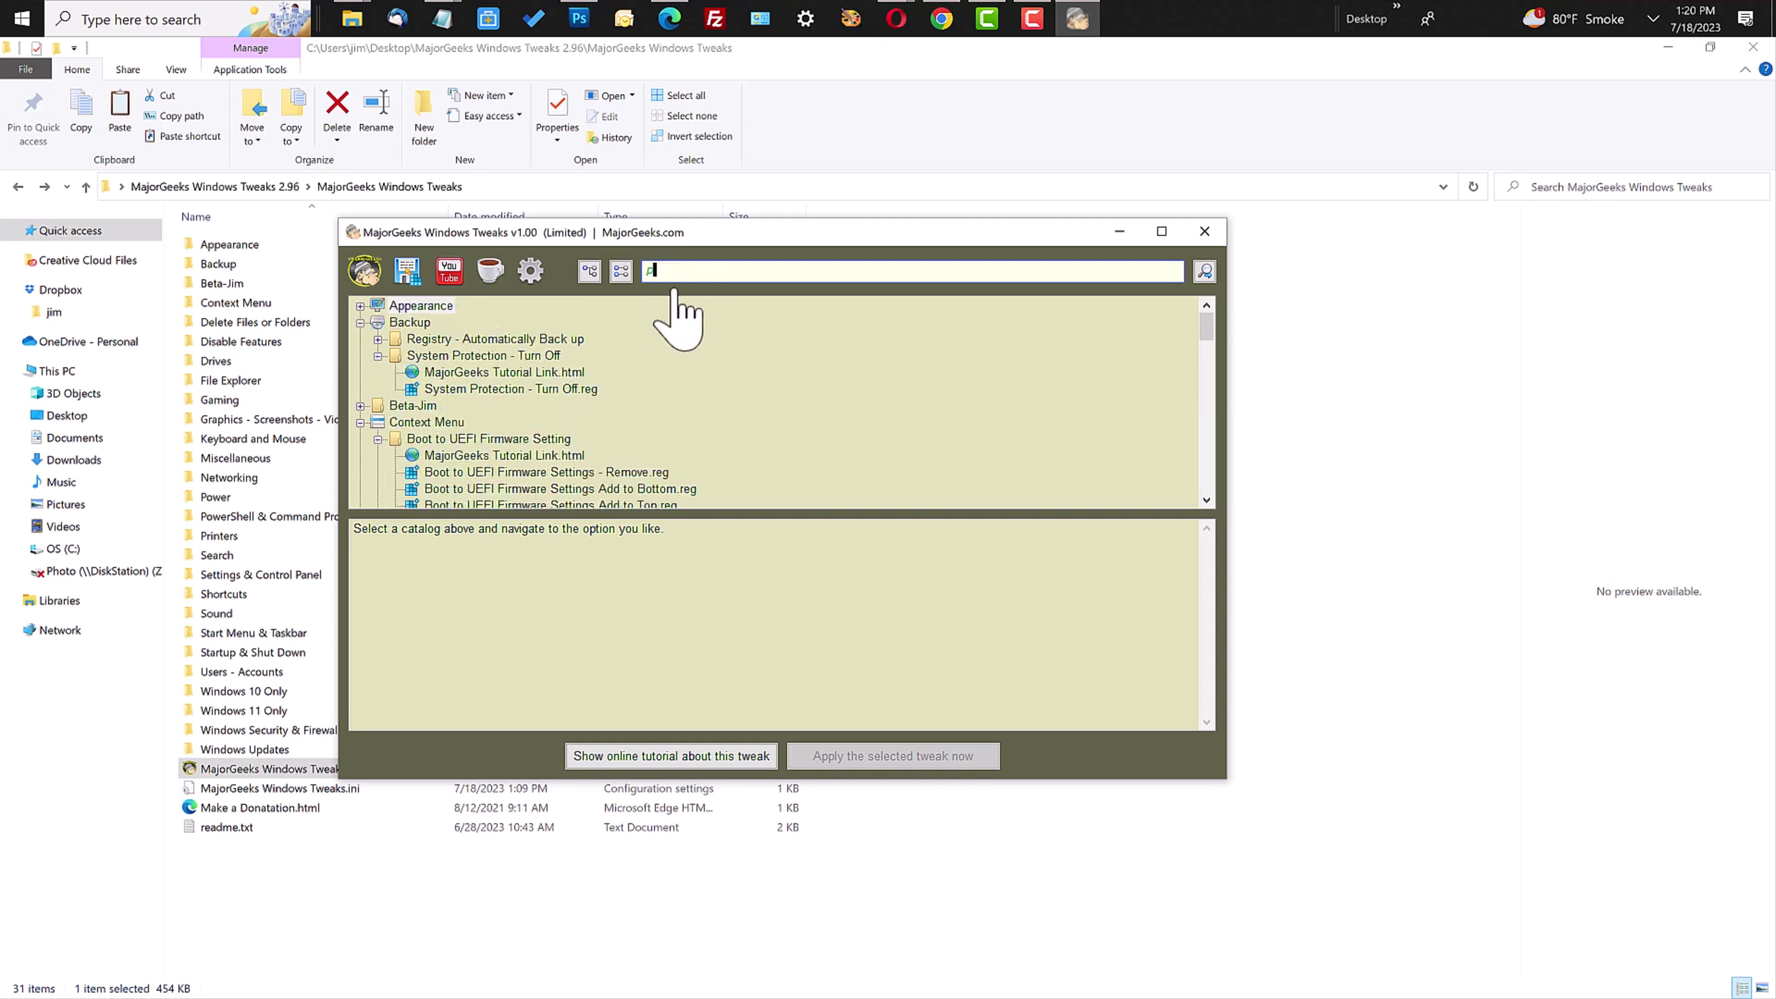
type("dpi")
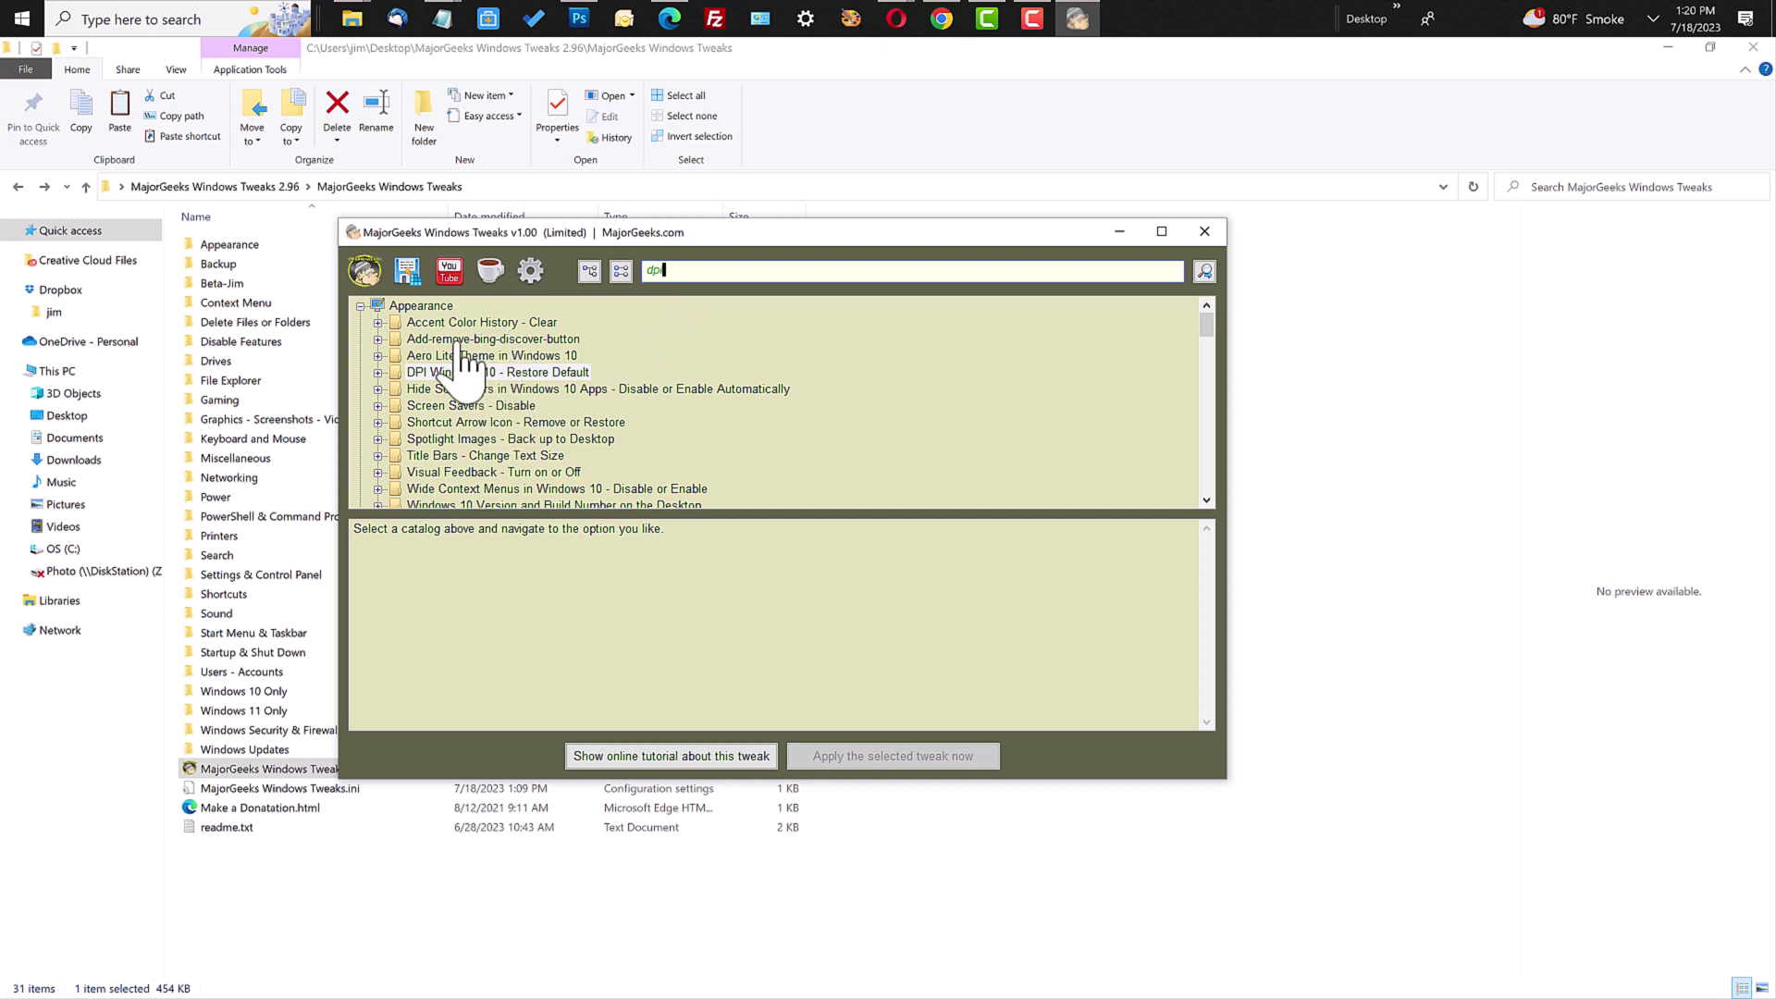
Step: Collapse the Appearance, Backup, Context Menu and Graphics - Screenshots - Video categories in the tweak tree
left_click(361, 306)
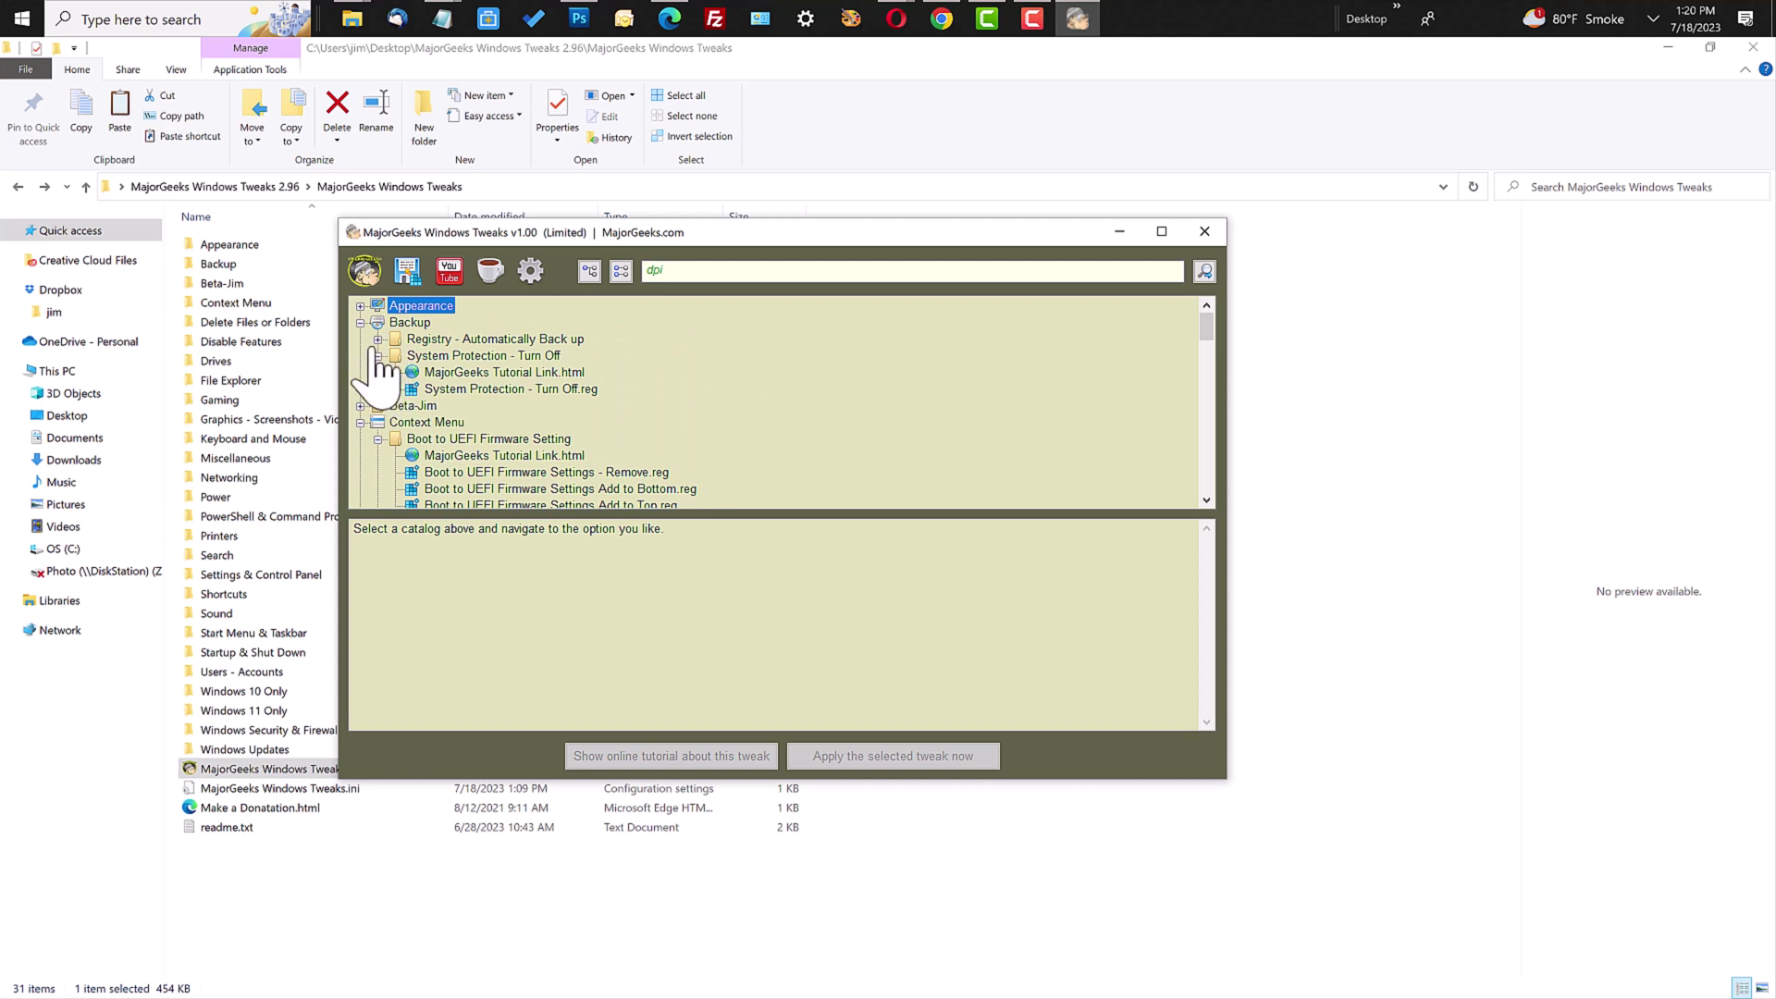
left_click(361, 322)
left_click(361, 356)
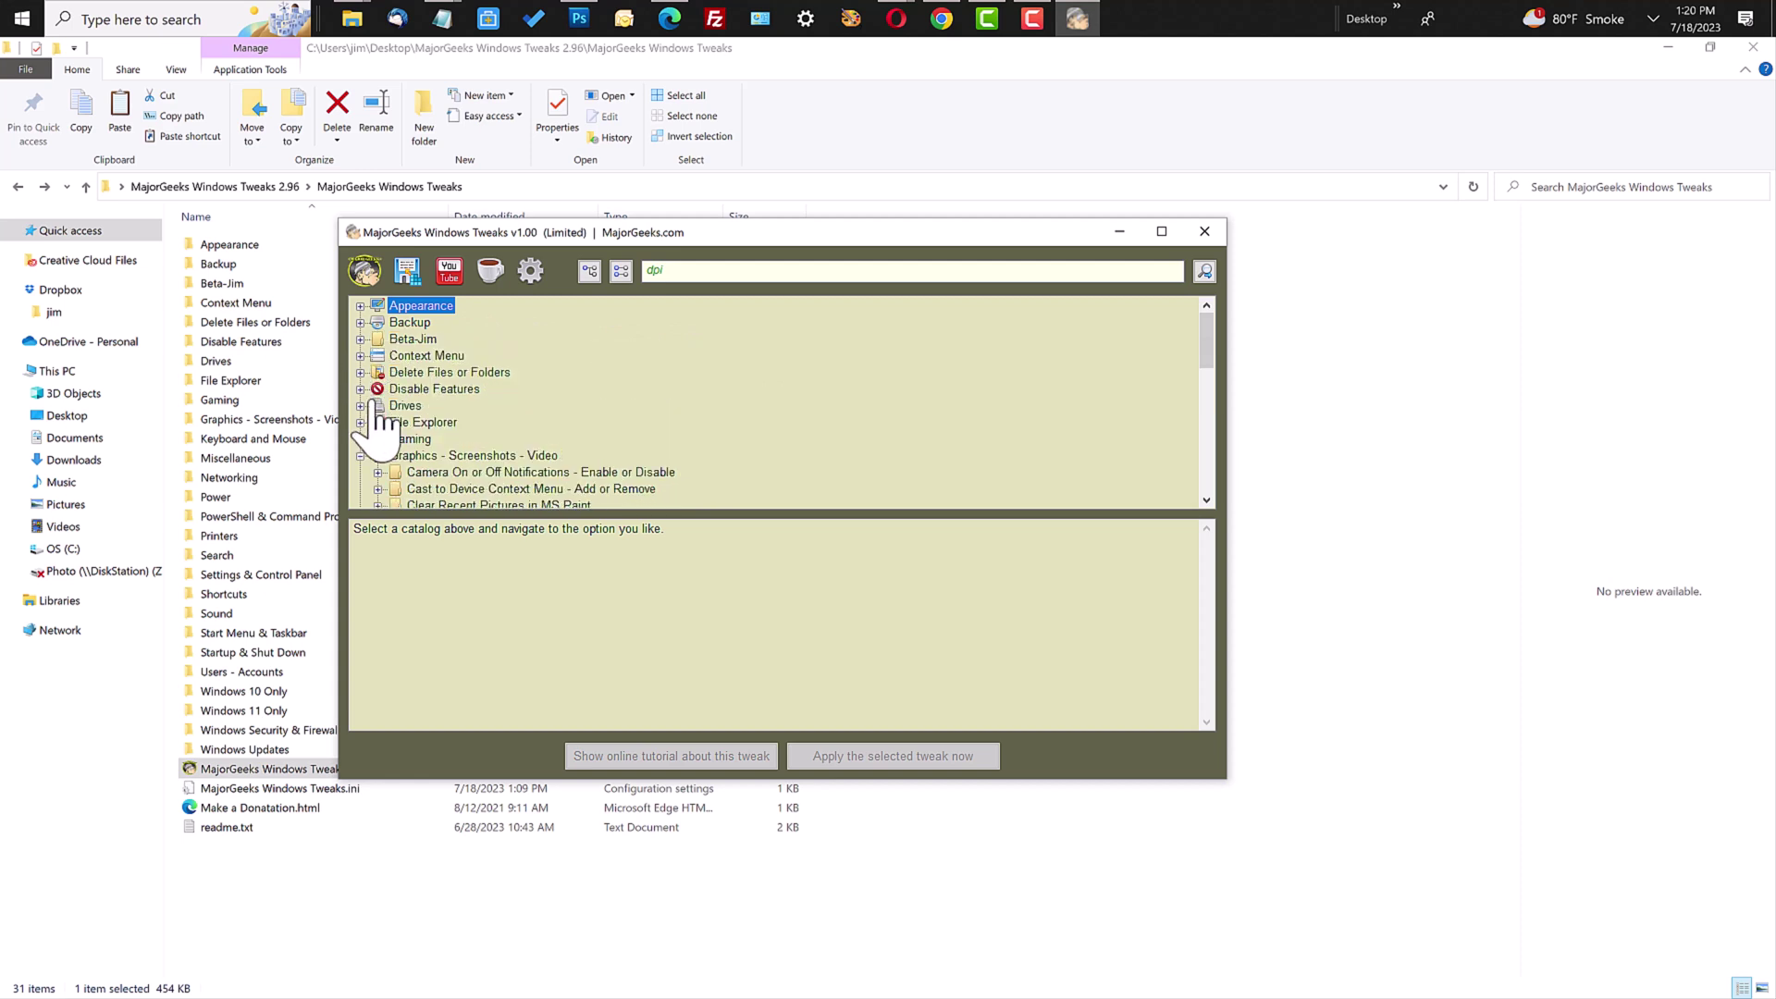
left_click(361, 455)
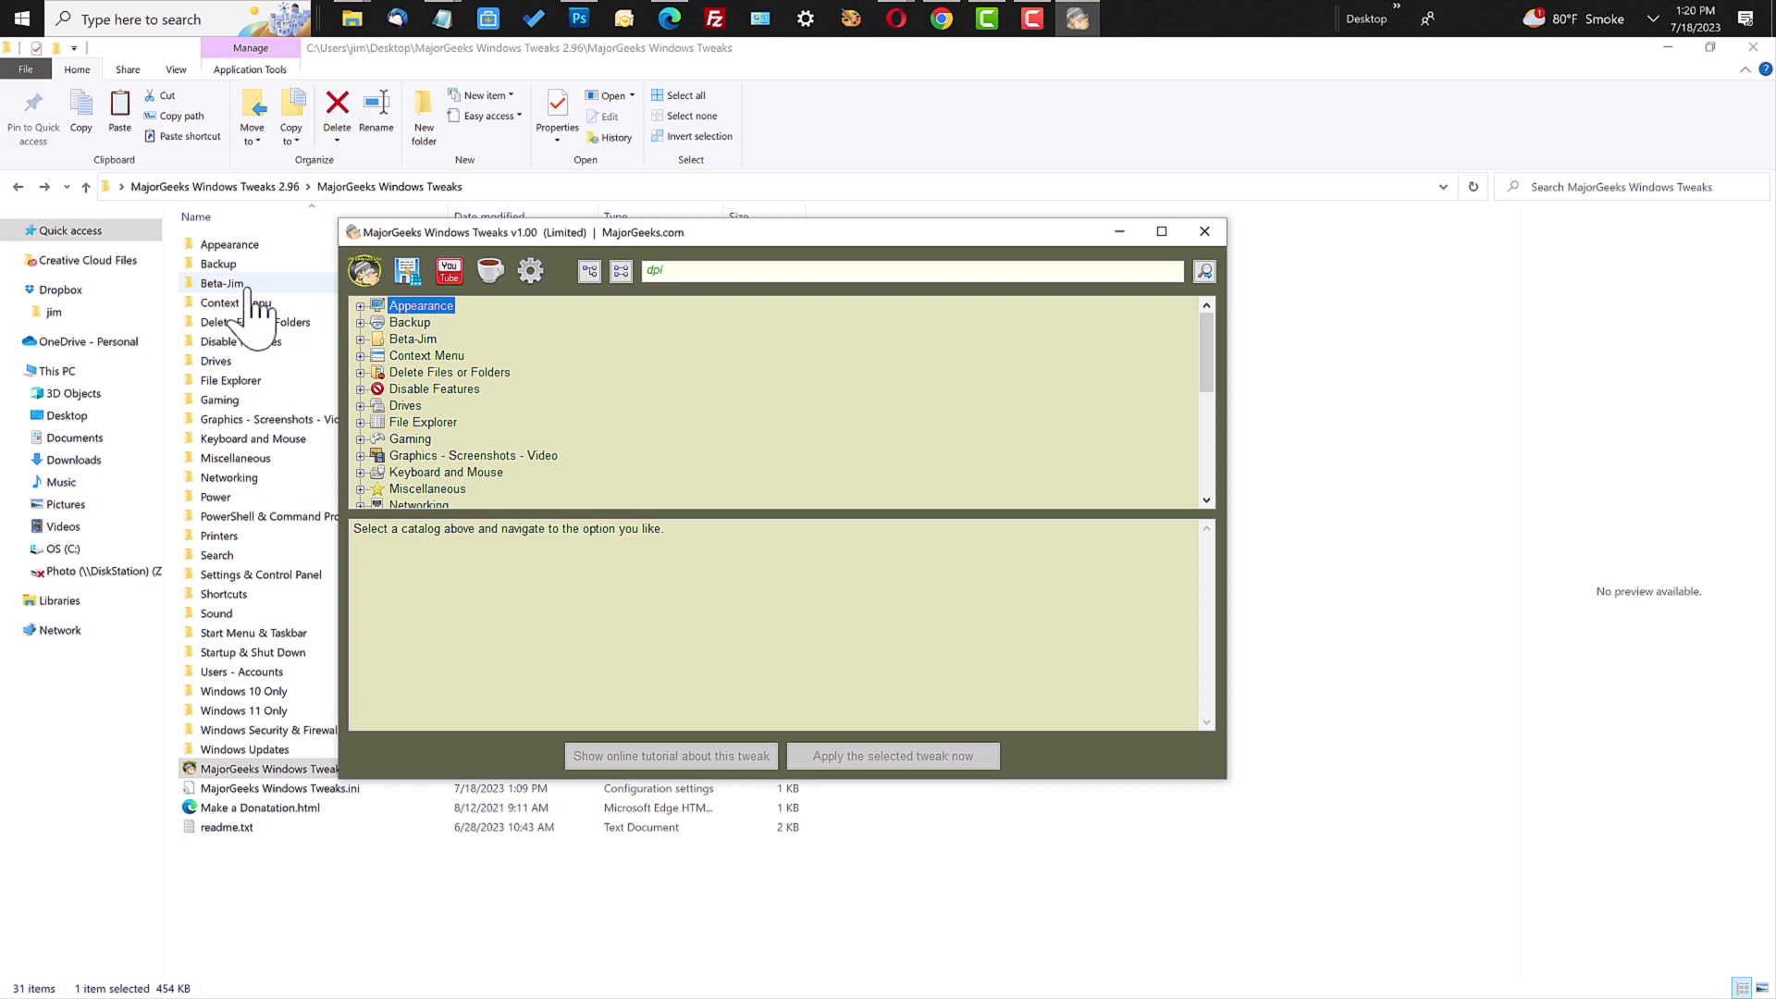
Step: Expand the custom Beta category and run matrix.bat, confirming its execution
left_click(361, 338)
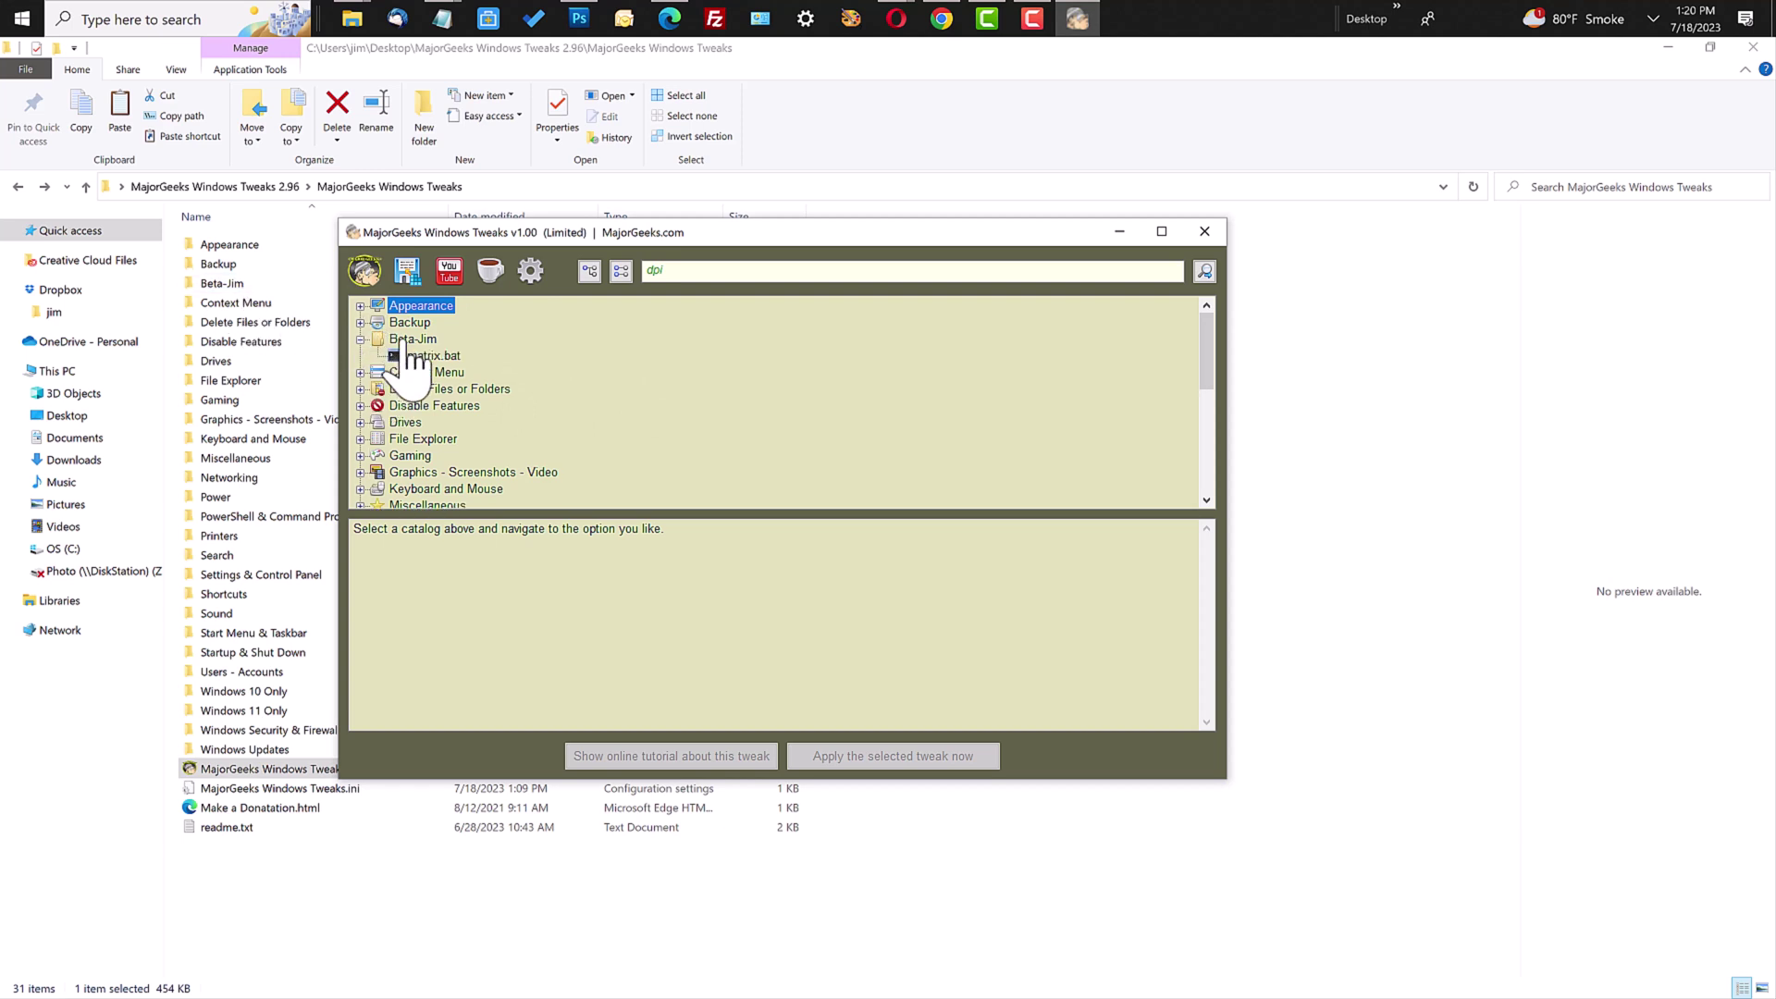
left_click(404, 339)
double_click(427, 356)
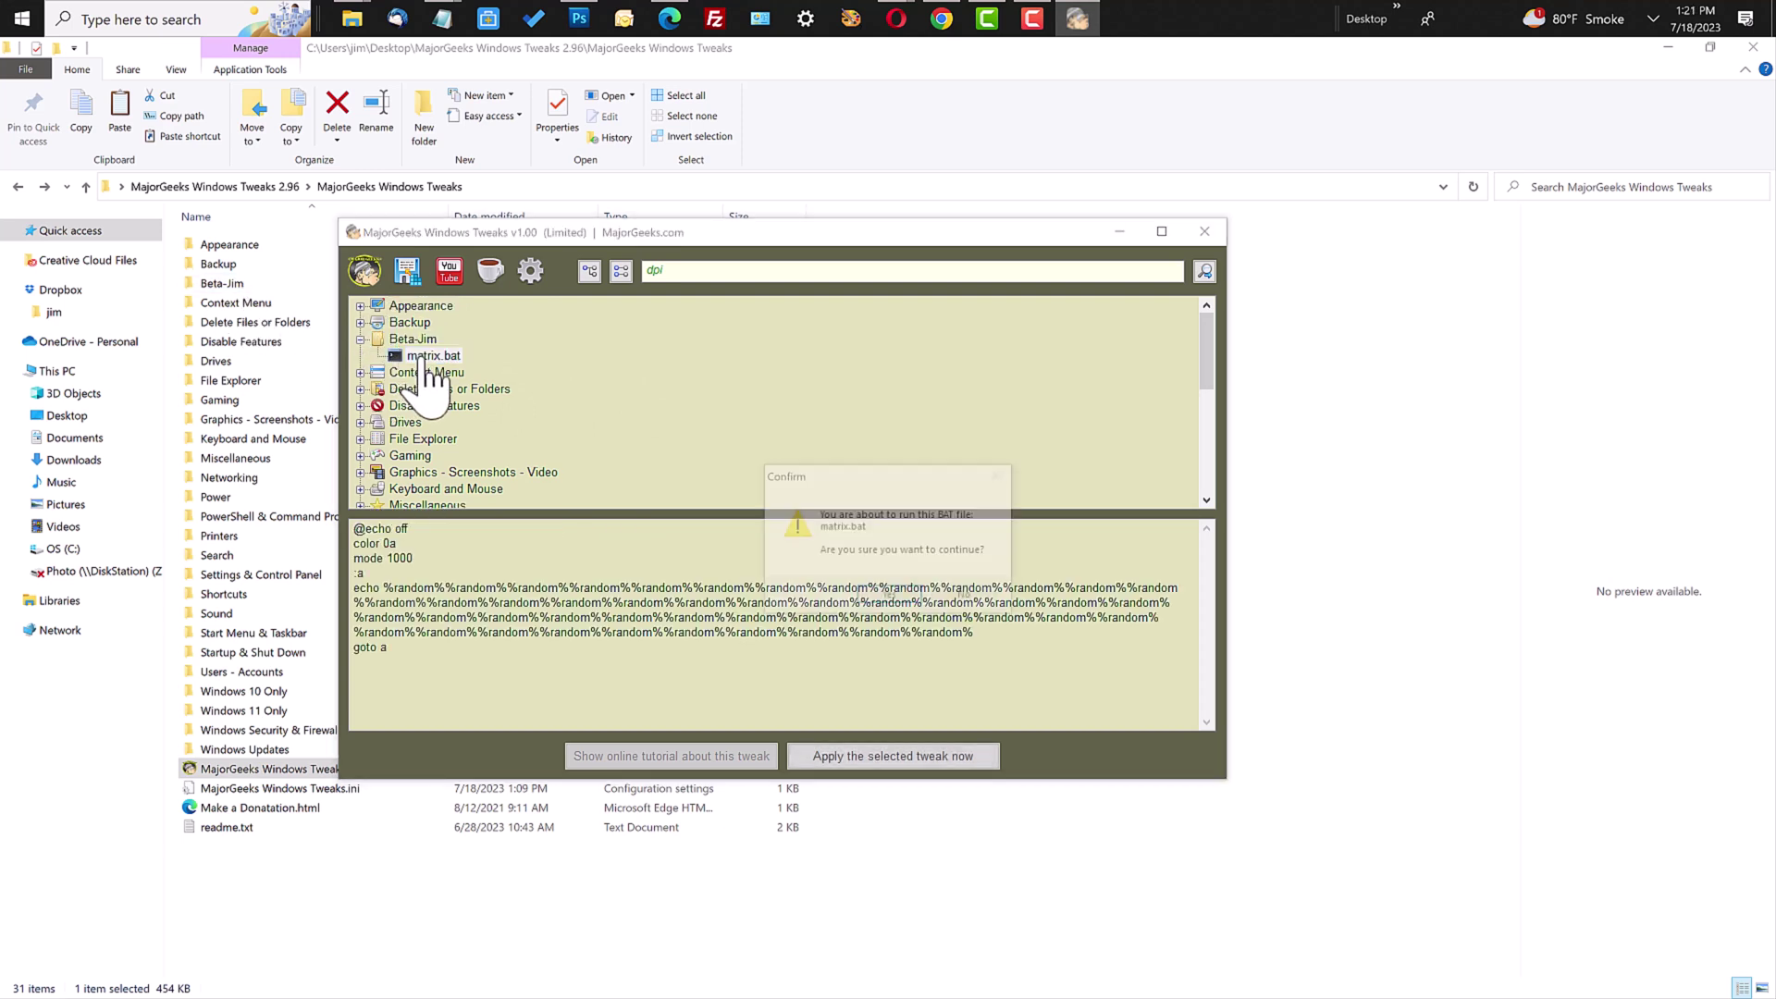
left_click(902, 599)
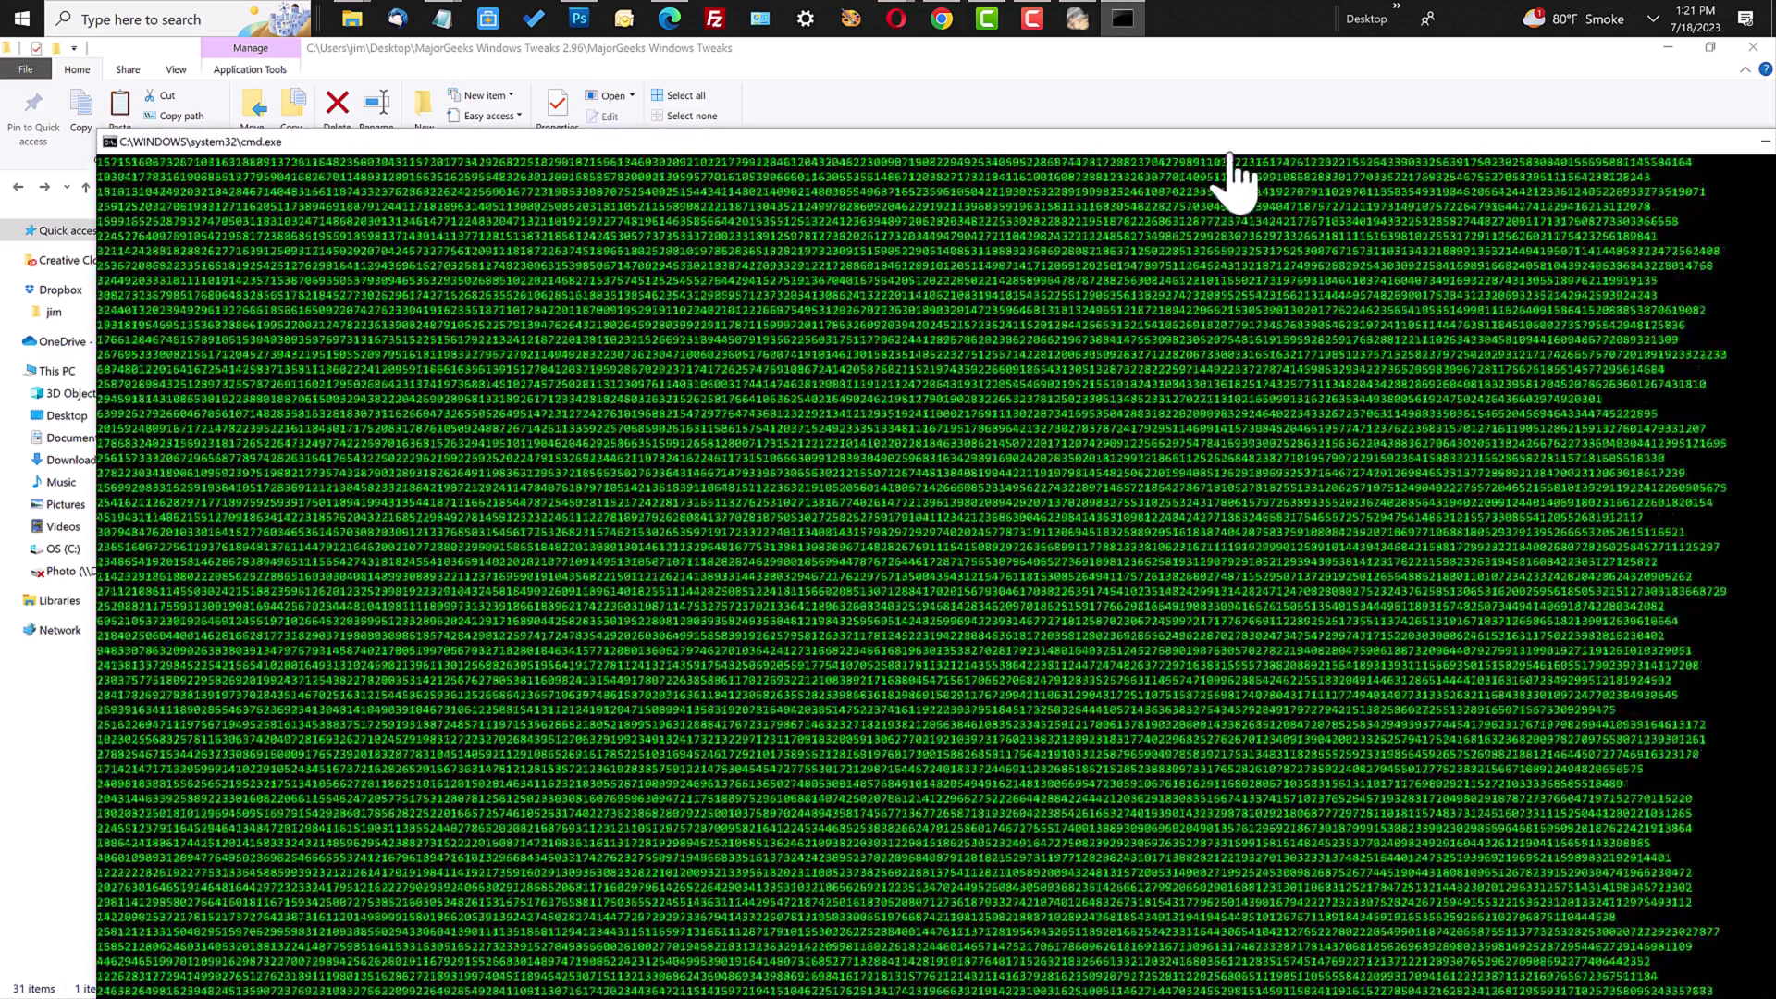
Step: Stop the running matrix.bat by closing its command window, and collapse the custom Beta category in the tweak tree
left_click_drag(1228, 153, 1104, 145)
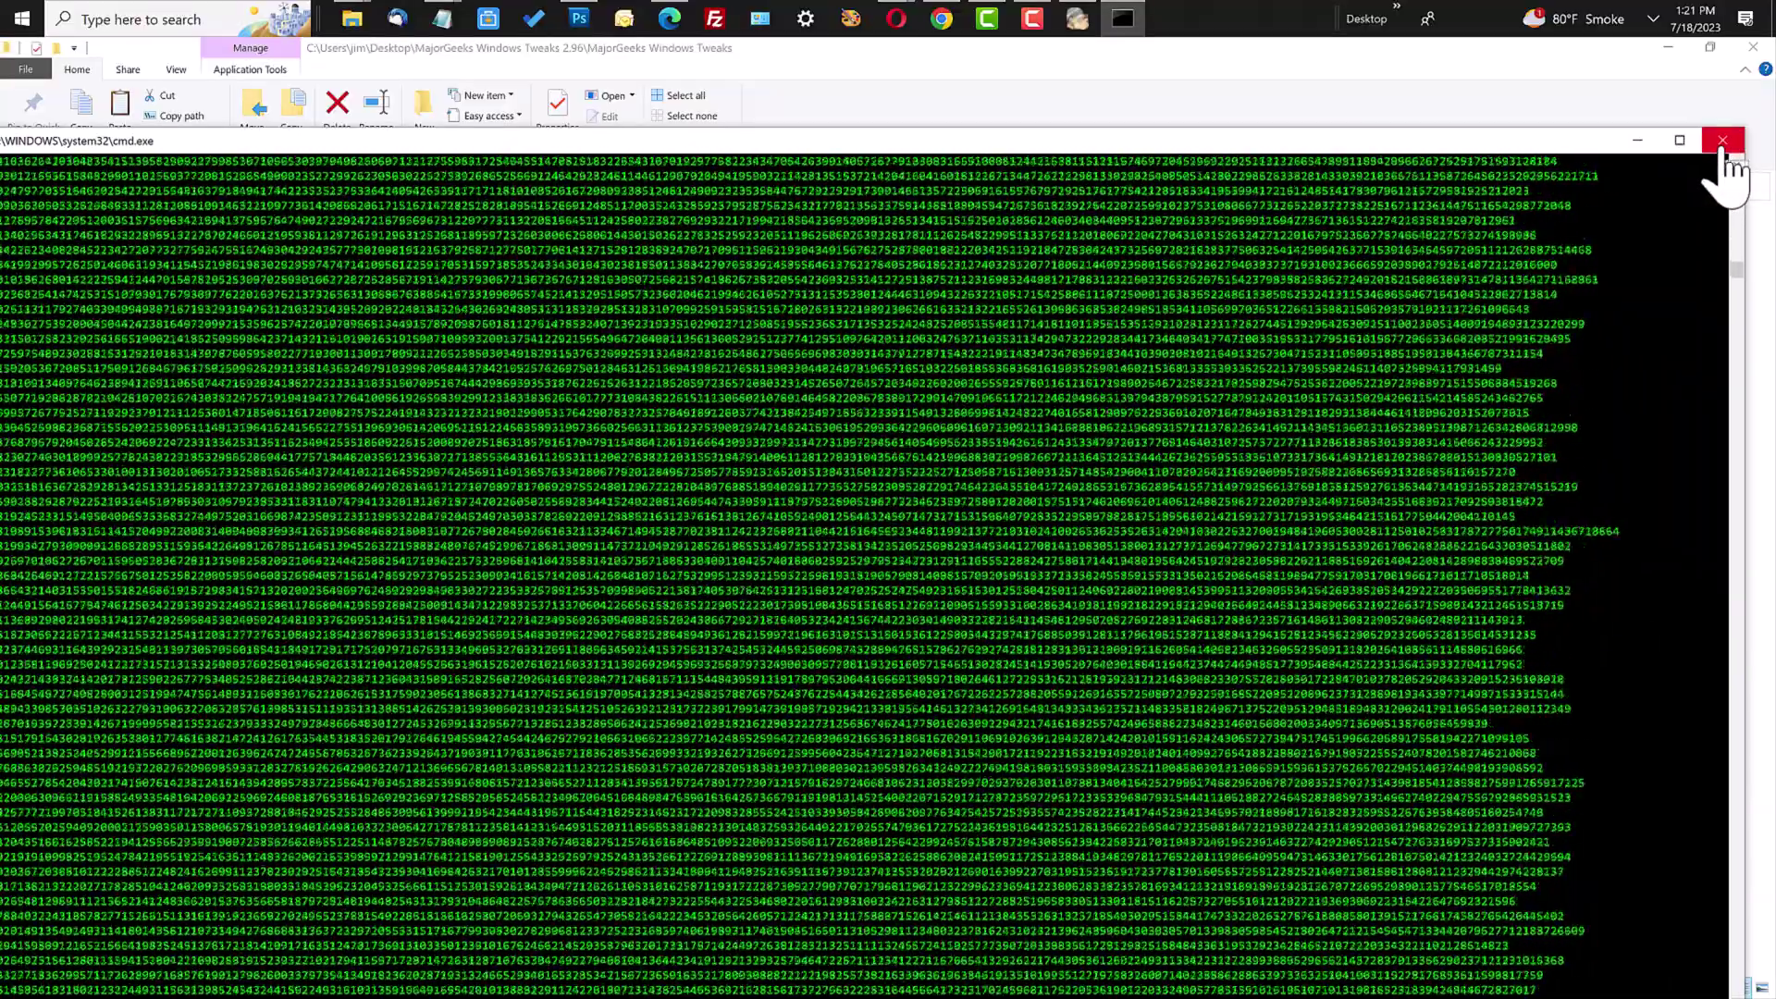
left_click(1724, 144)
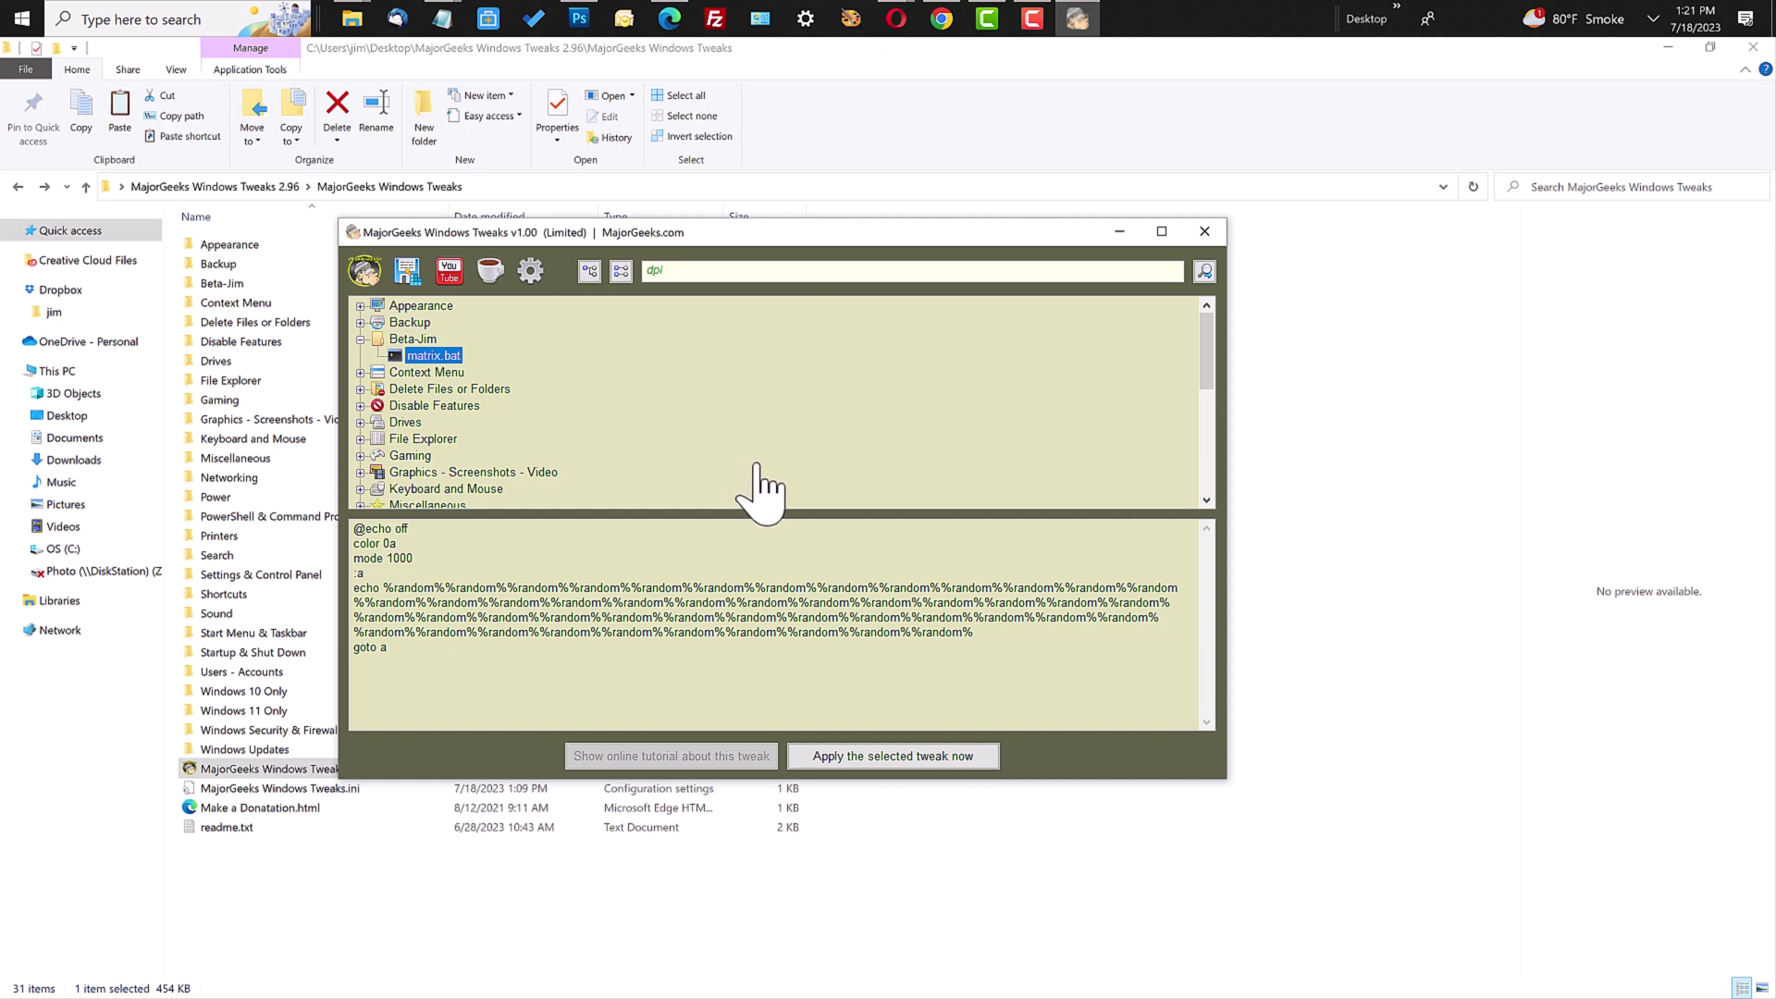
left_click(362, 339)
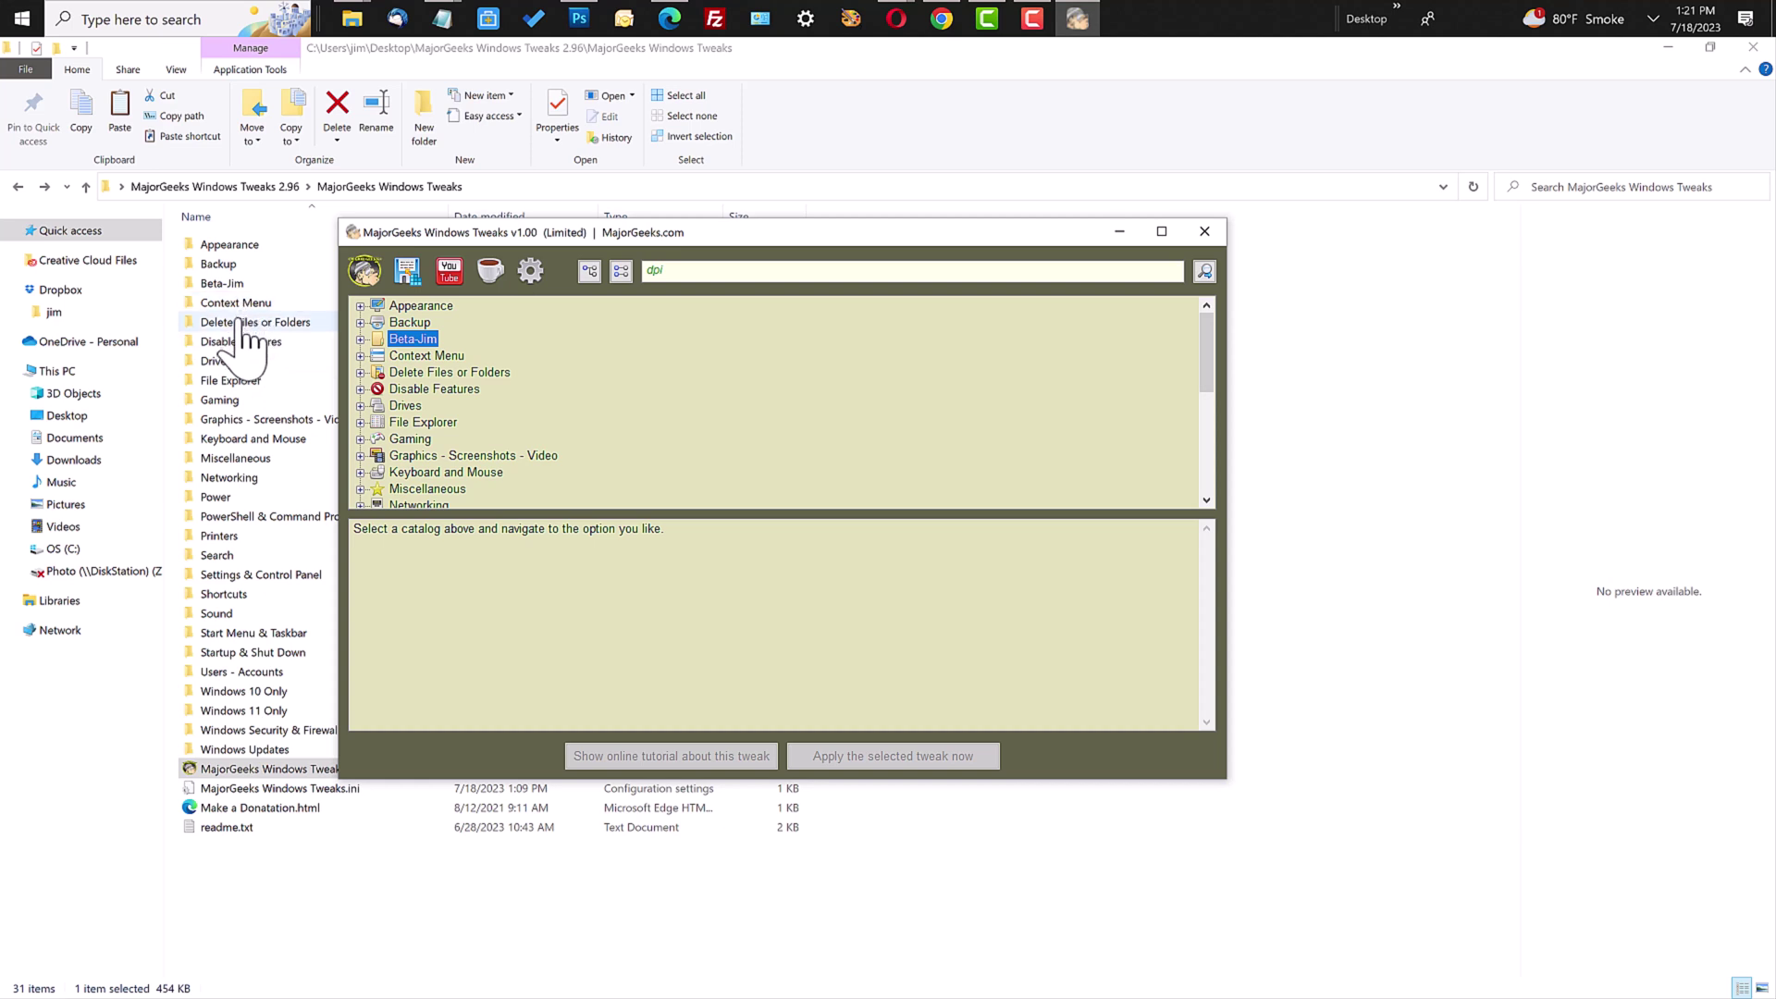
Step: Switch to File Explorer and create a folder named Favorites inside the MajorGeeks Windows Tweaks folder
left_click(276, 351)
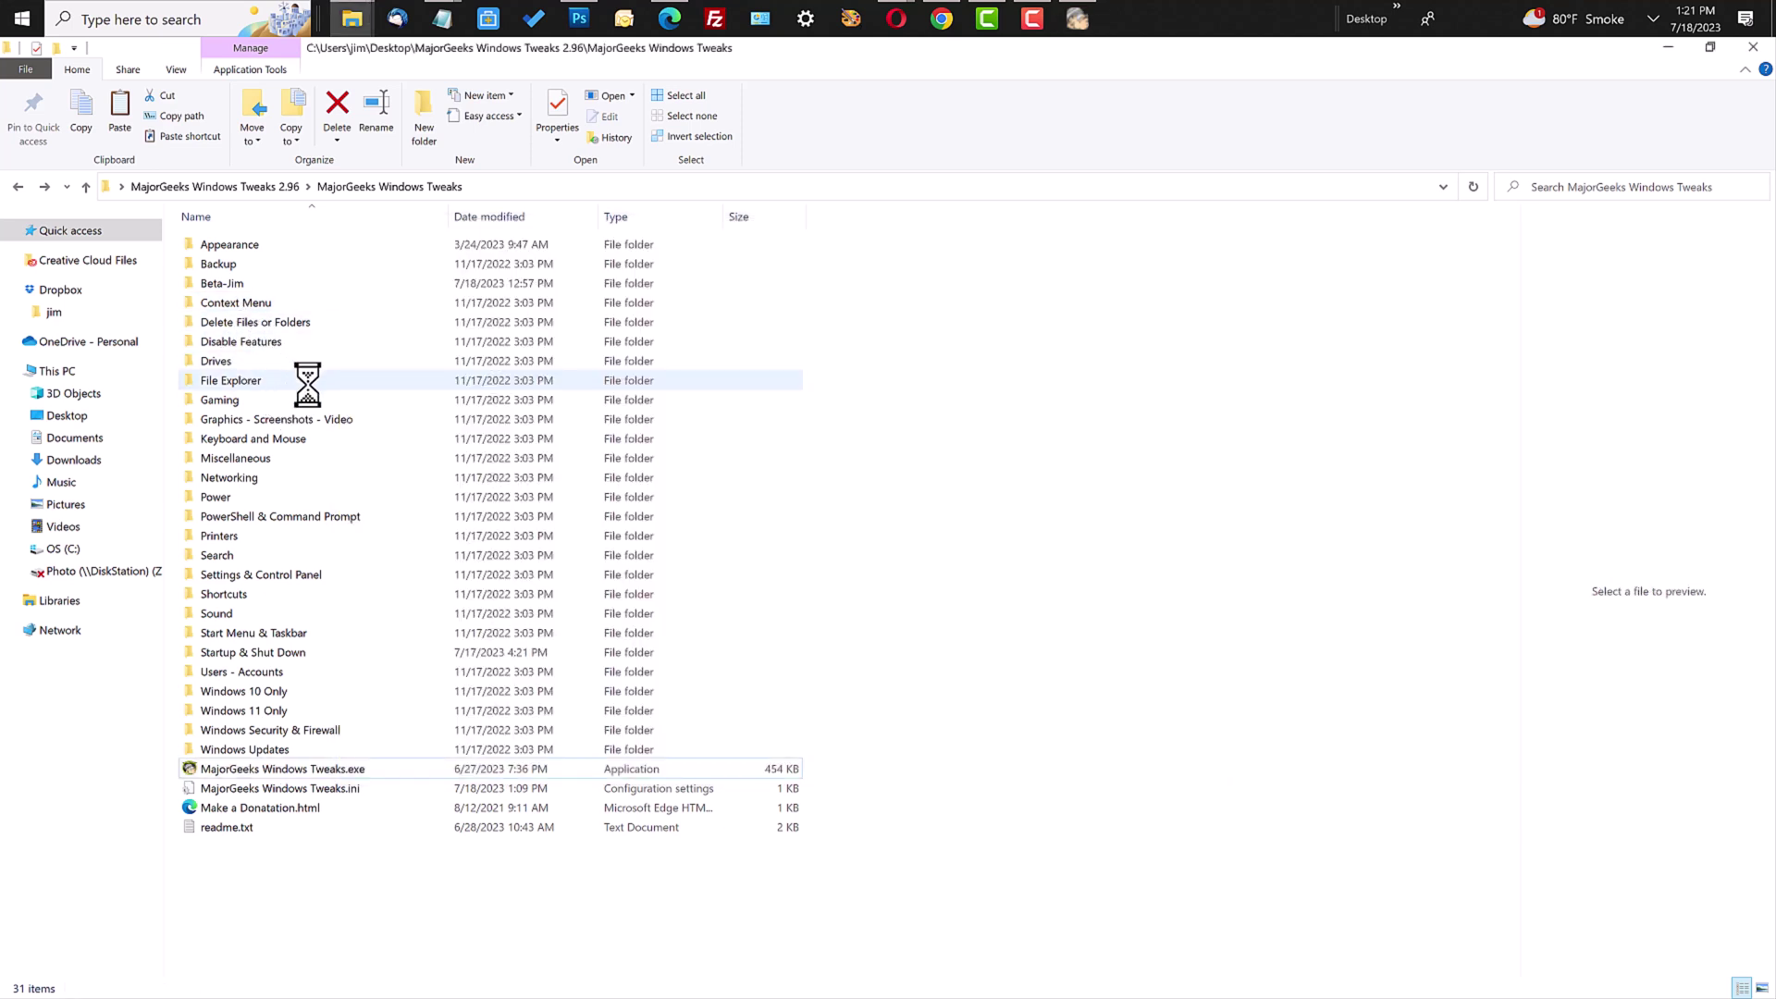
right_click(280, 373)
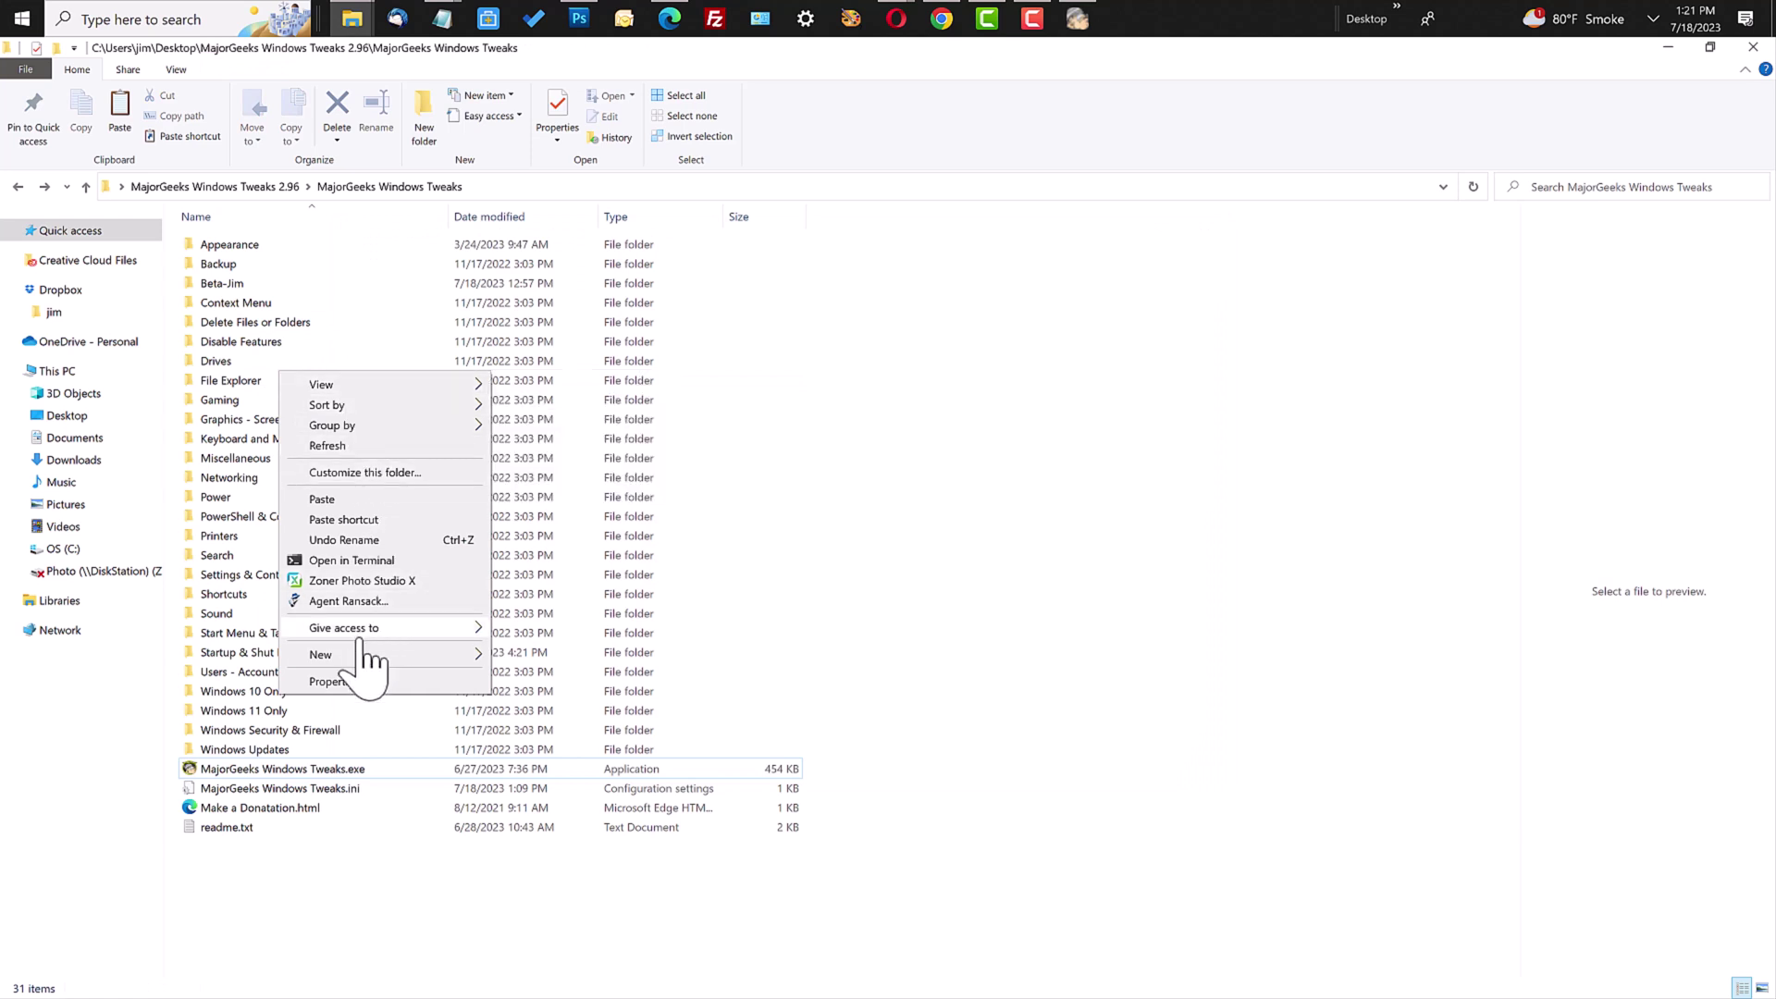
mouse_move(363, 652)
left_click(580, 658)
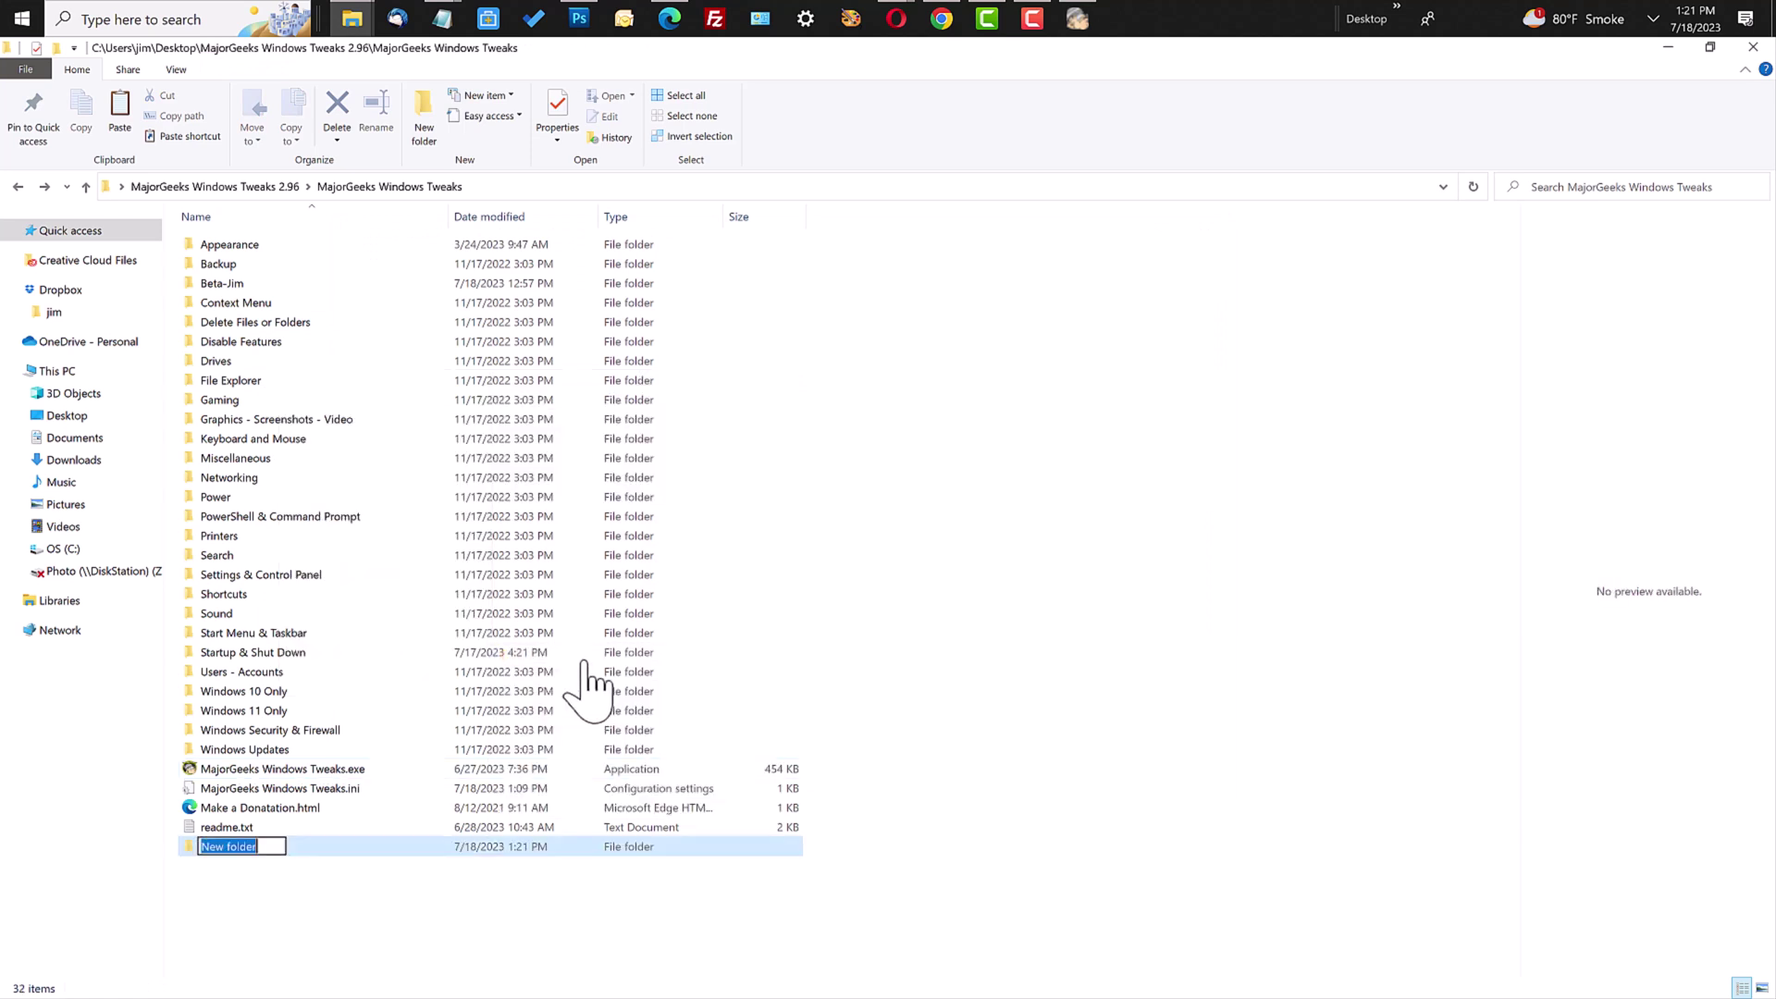
type("Favorites")
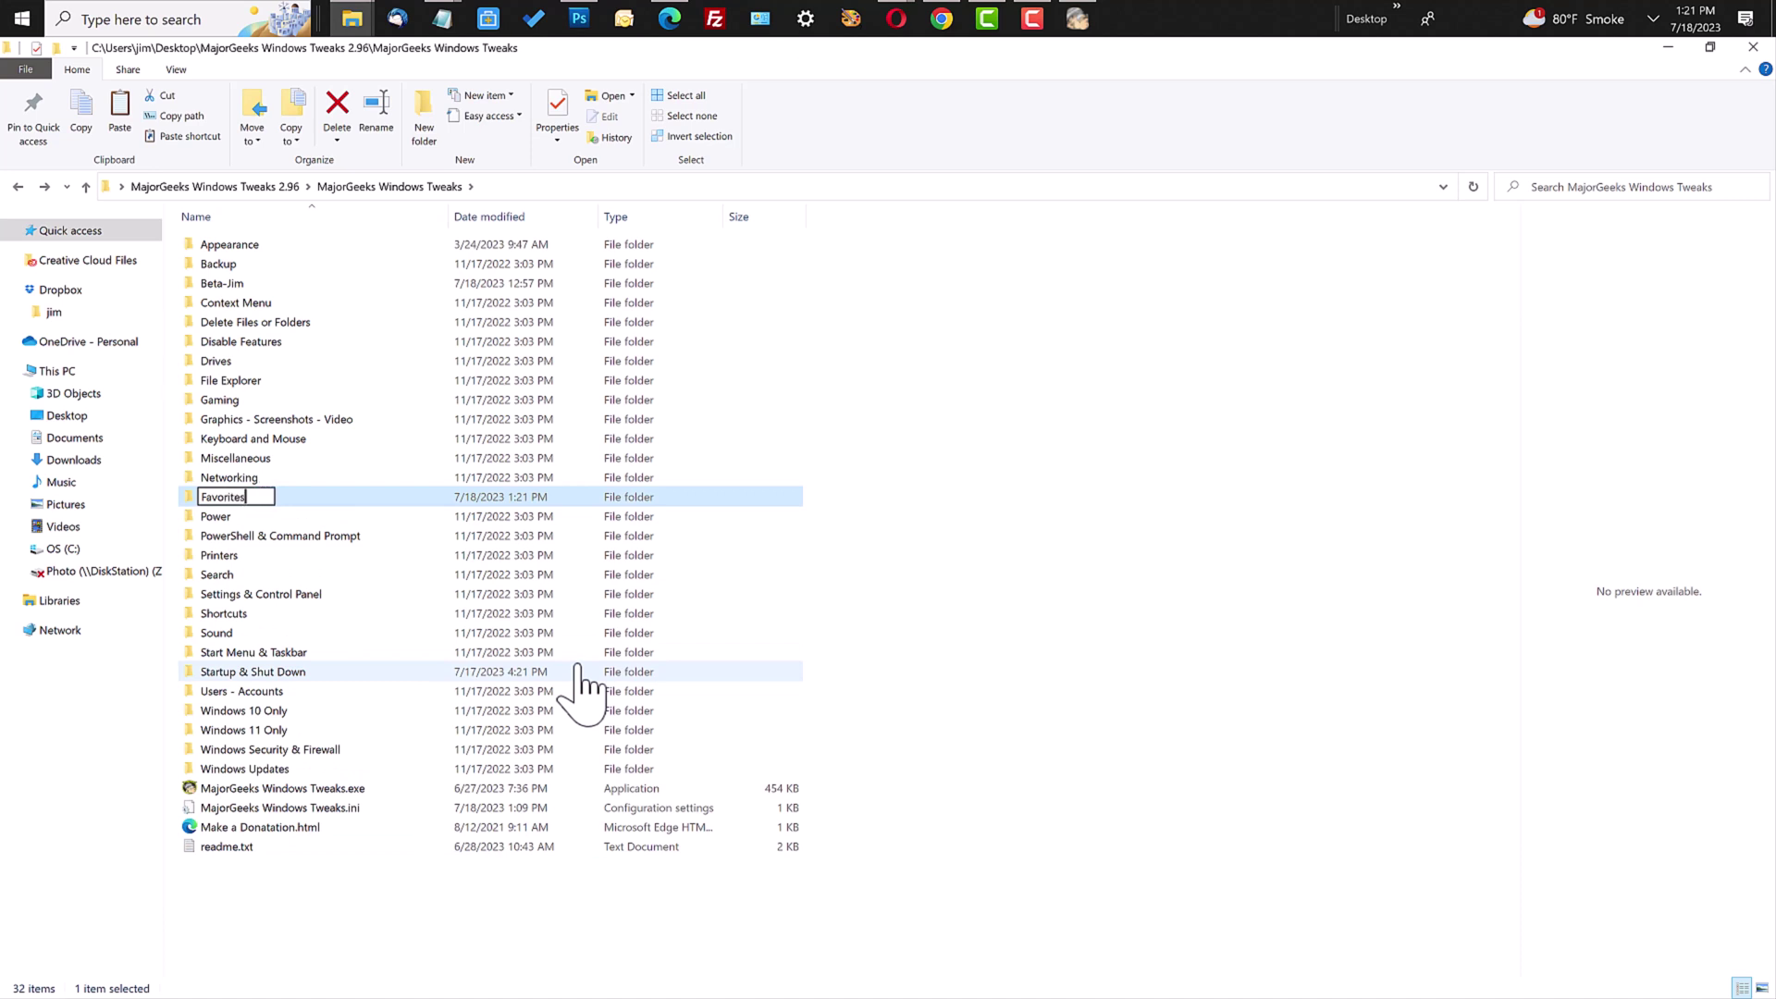
key("Return")
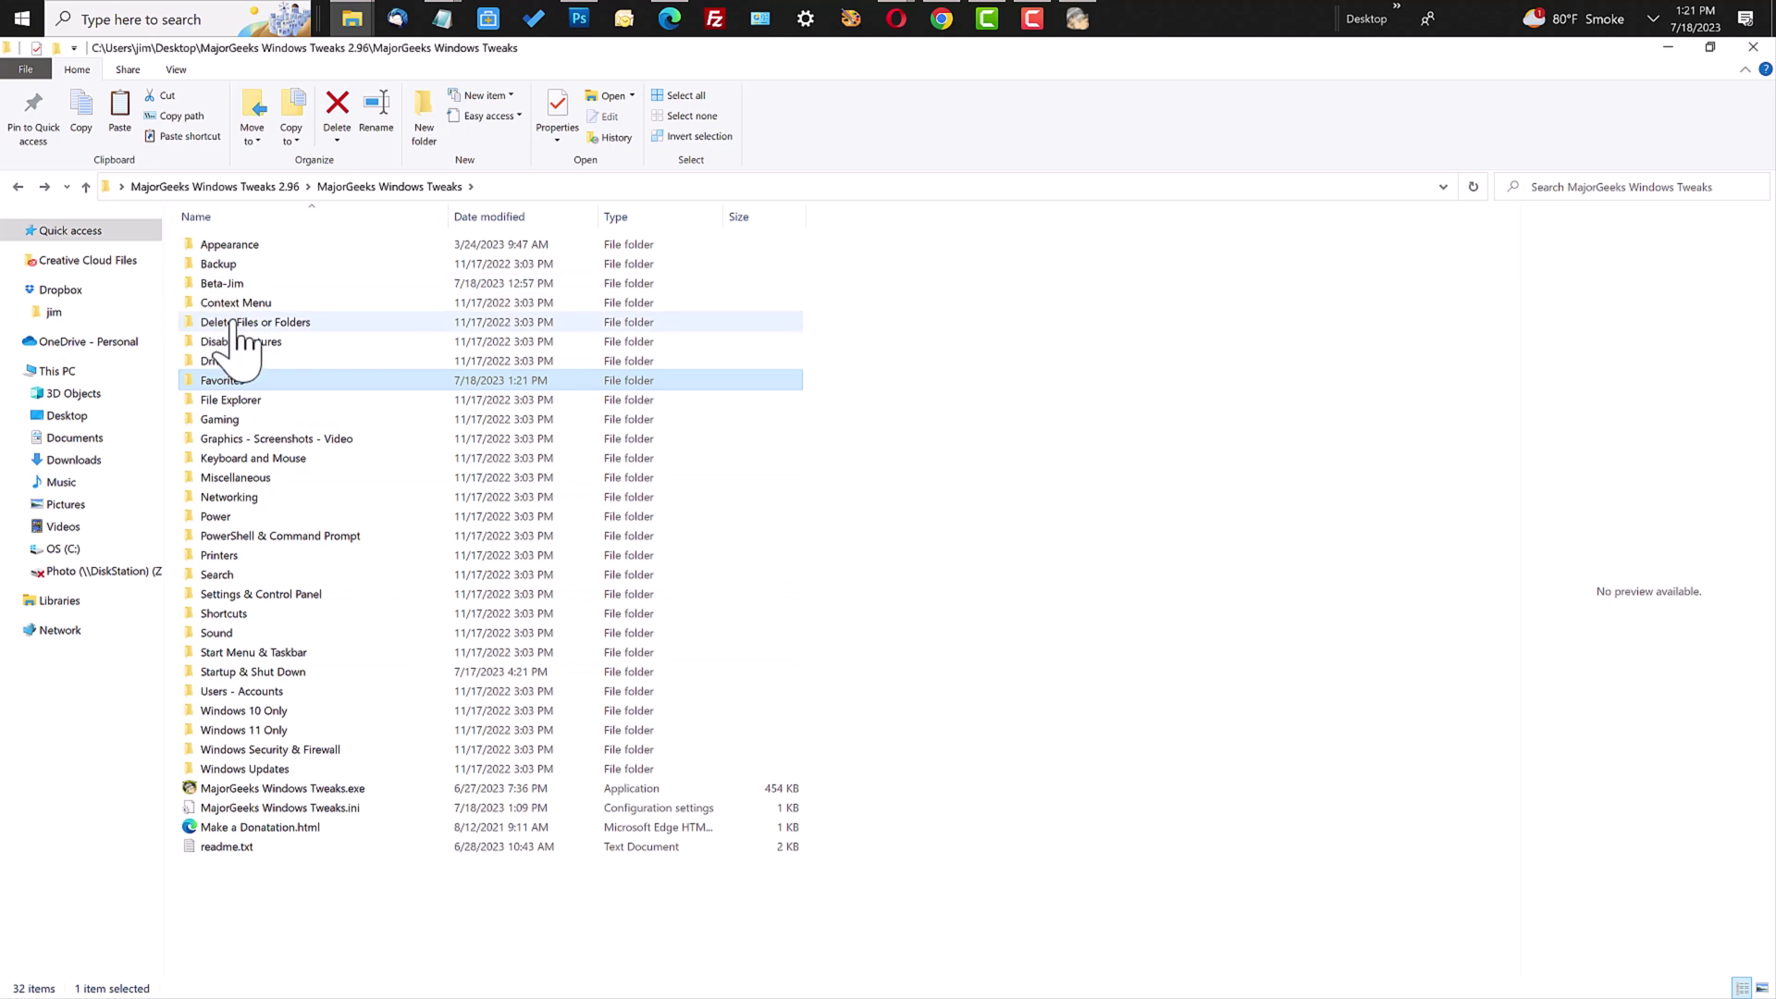
Step: Copy the "Delete Thumbnail Cache - Batch File" folder from Delete Files or Folders into Favorites and return to the parent folder
double_click(232, 322)
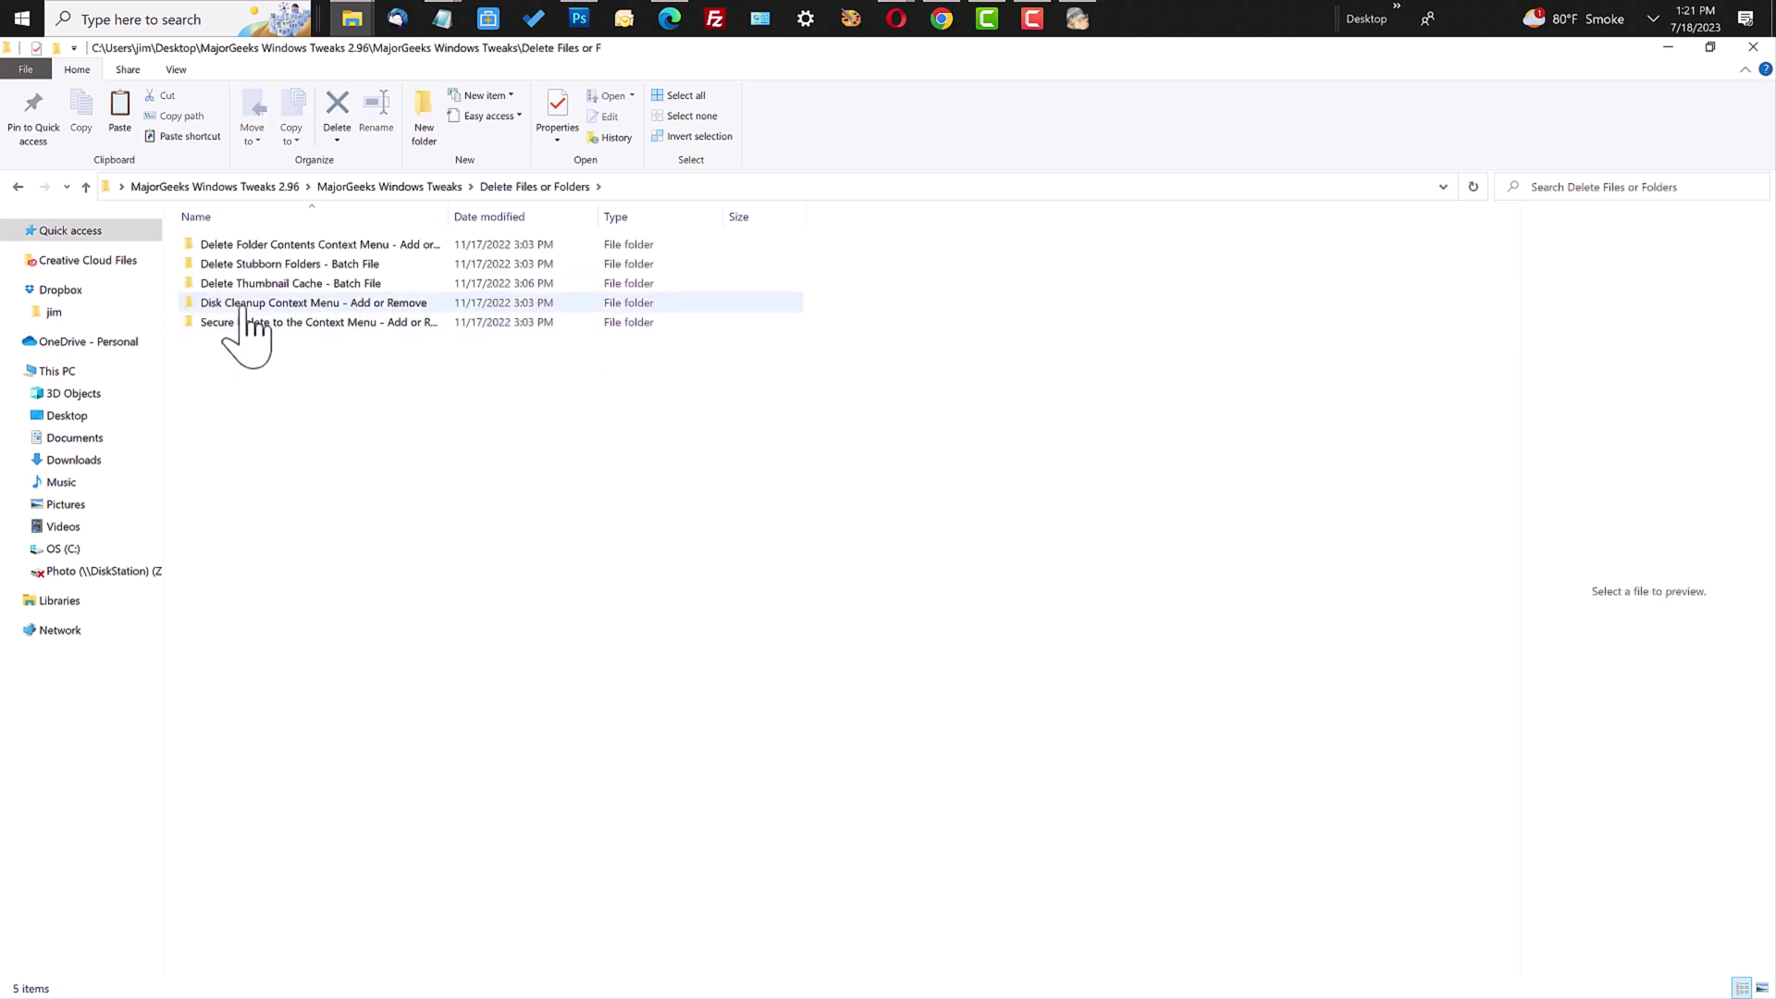
left_click(246, 287)
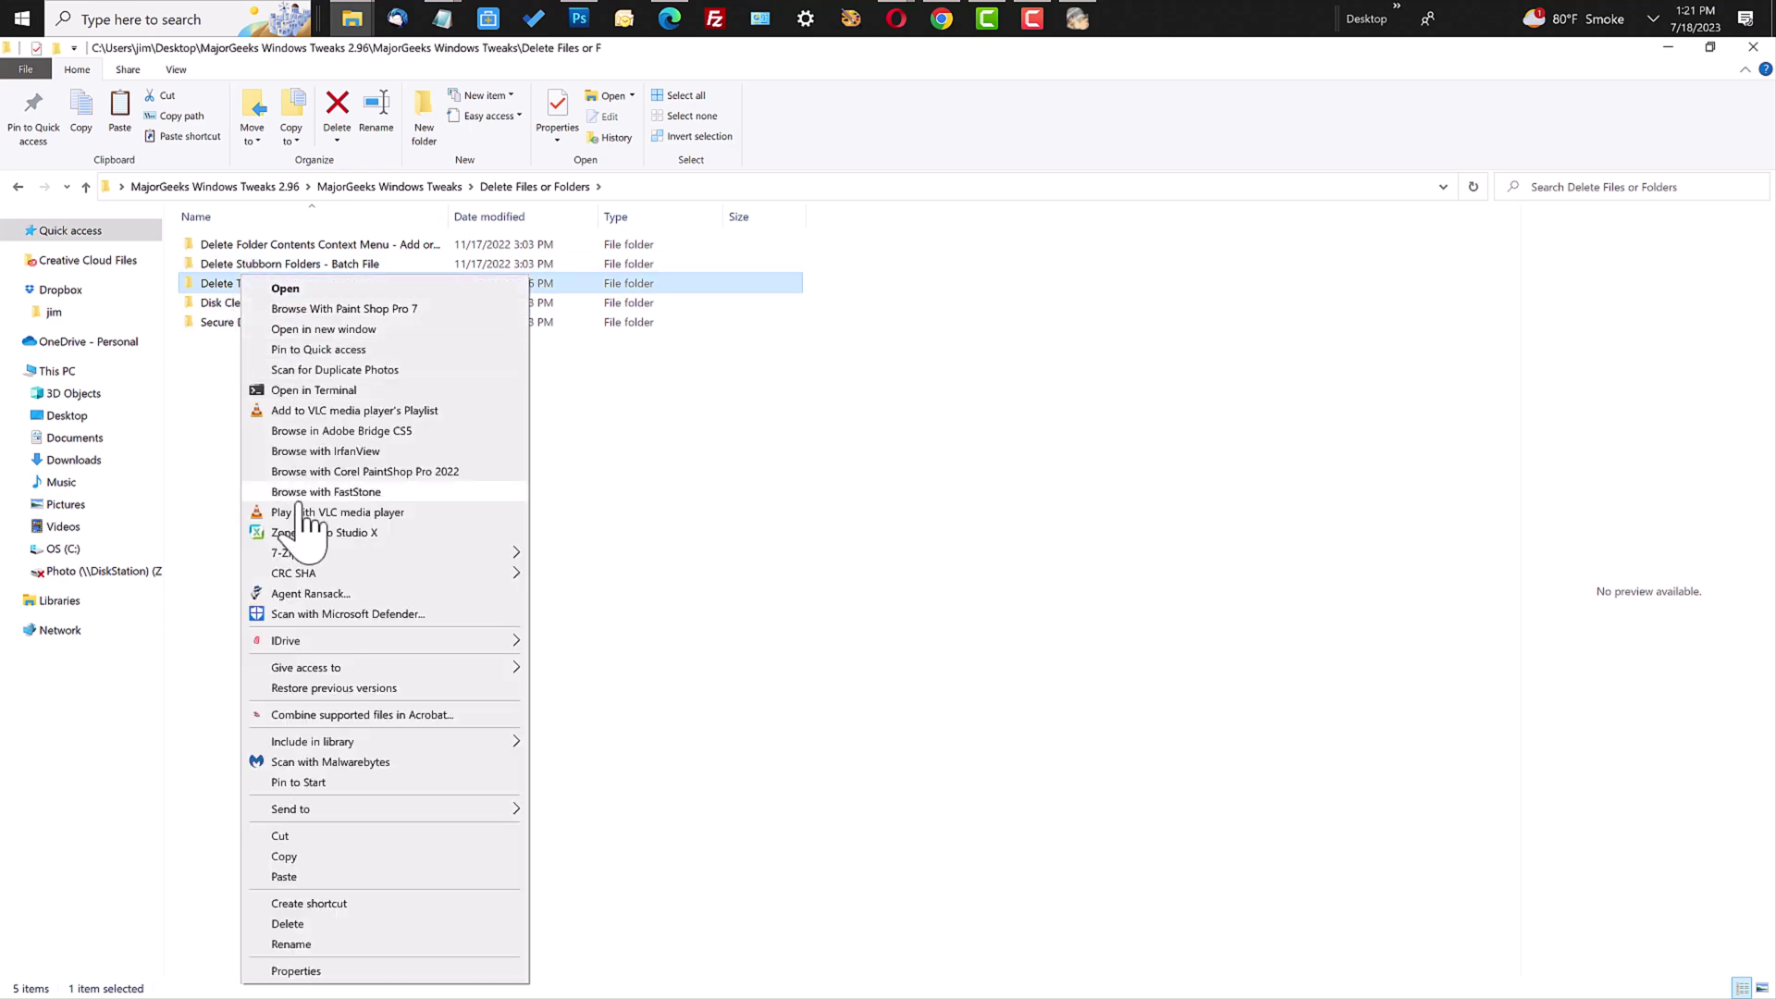
left_click(329, 856)
key("BackSpace")
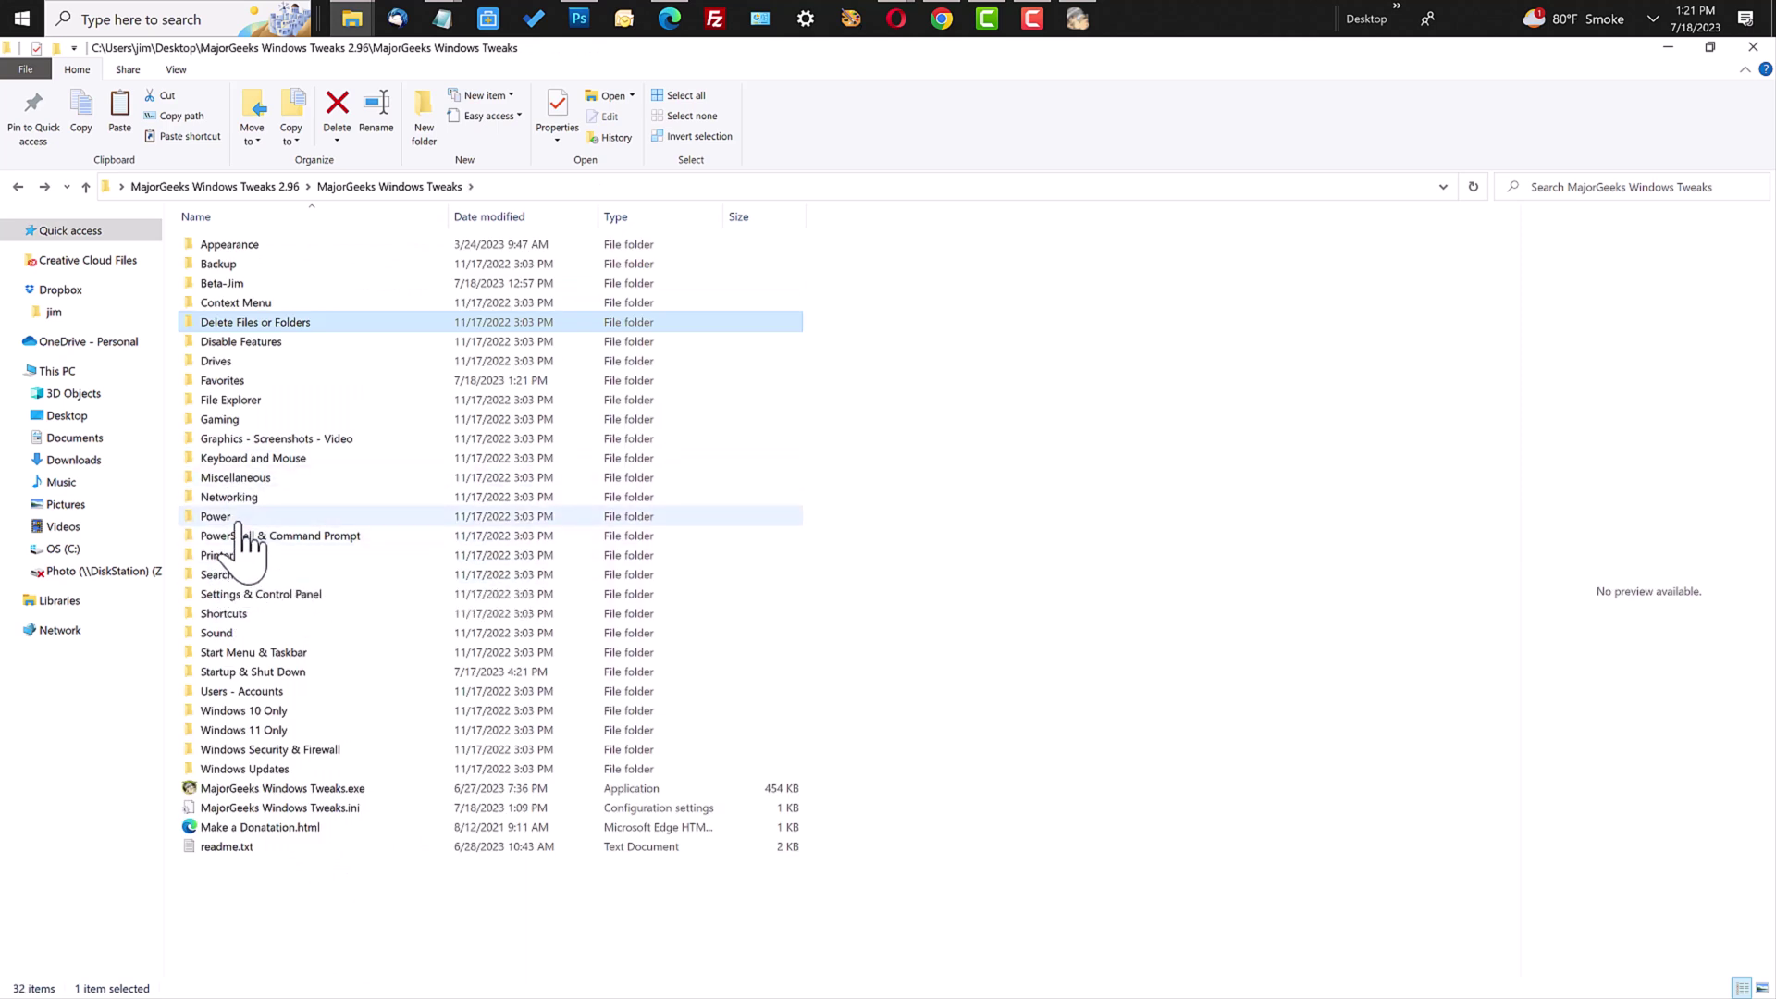
double_click(227, 380)
right_click(280, 428)
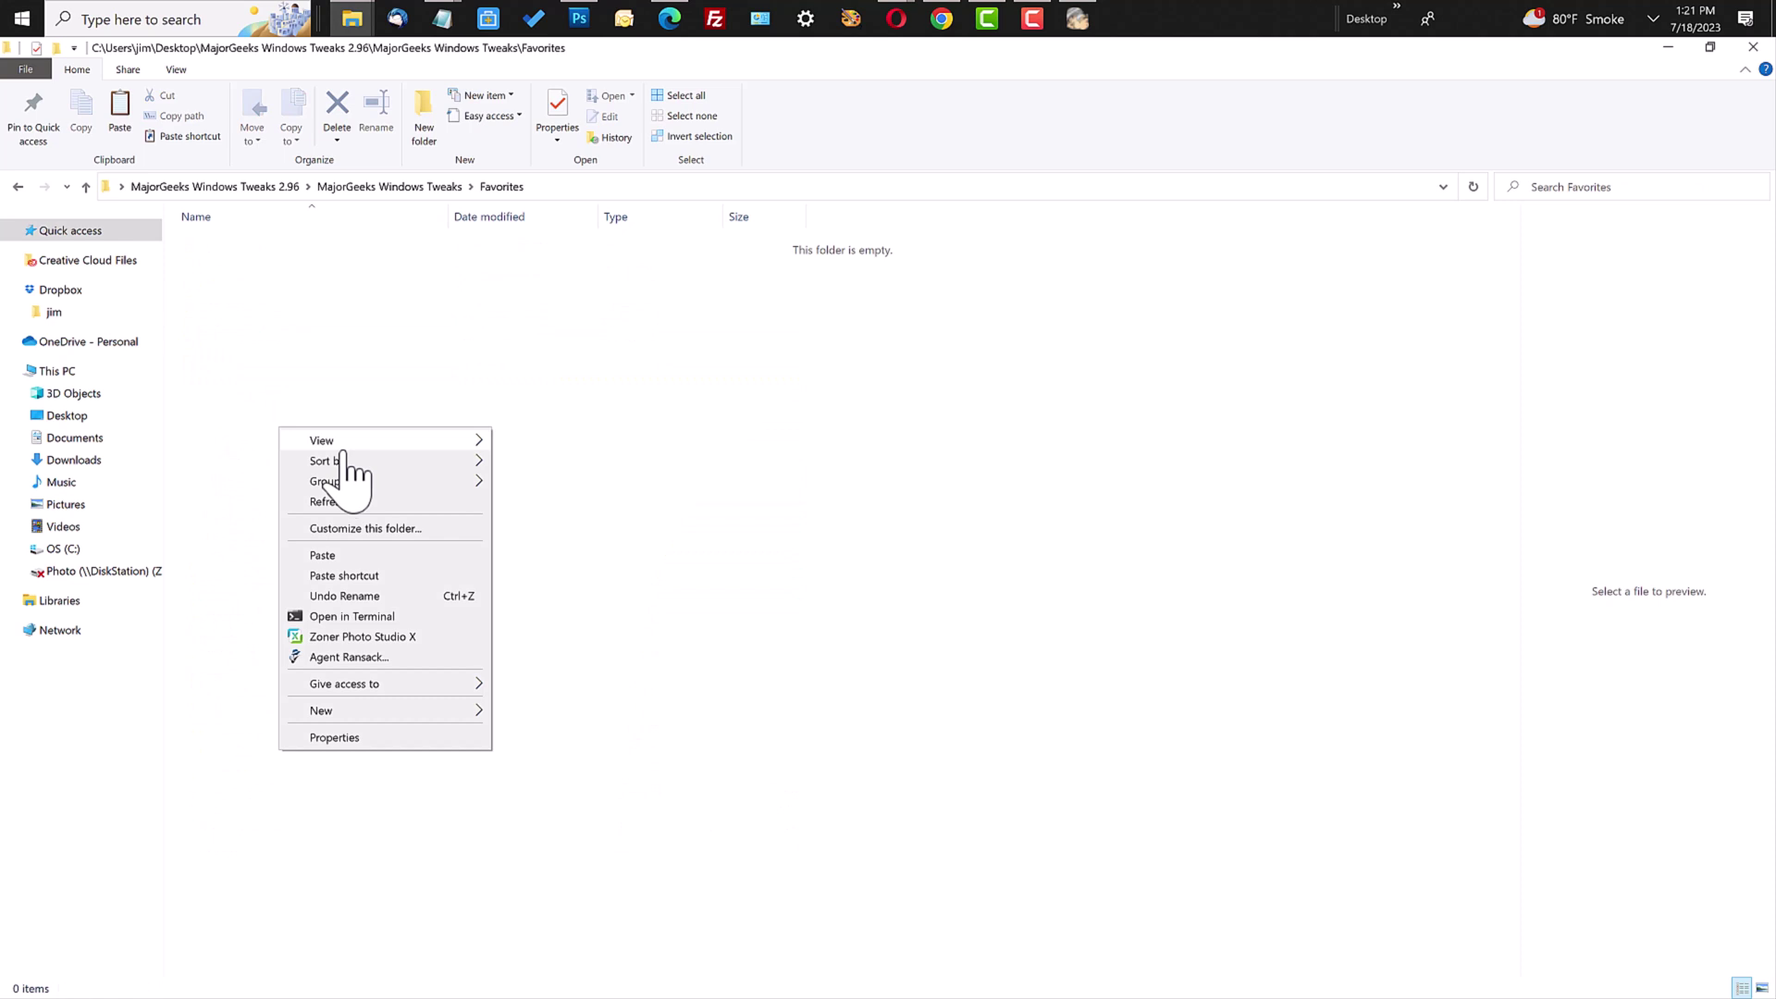
left_click(340, 555)
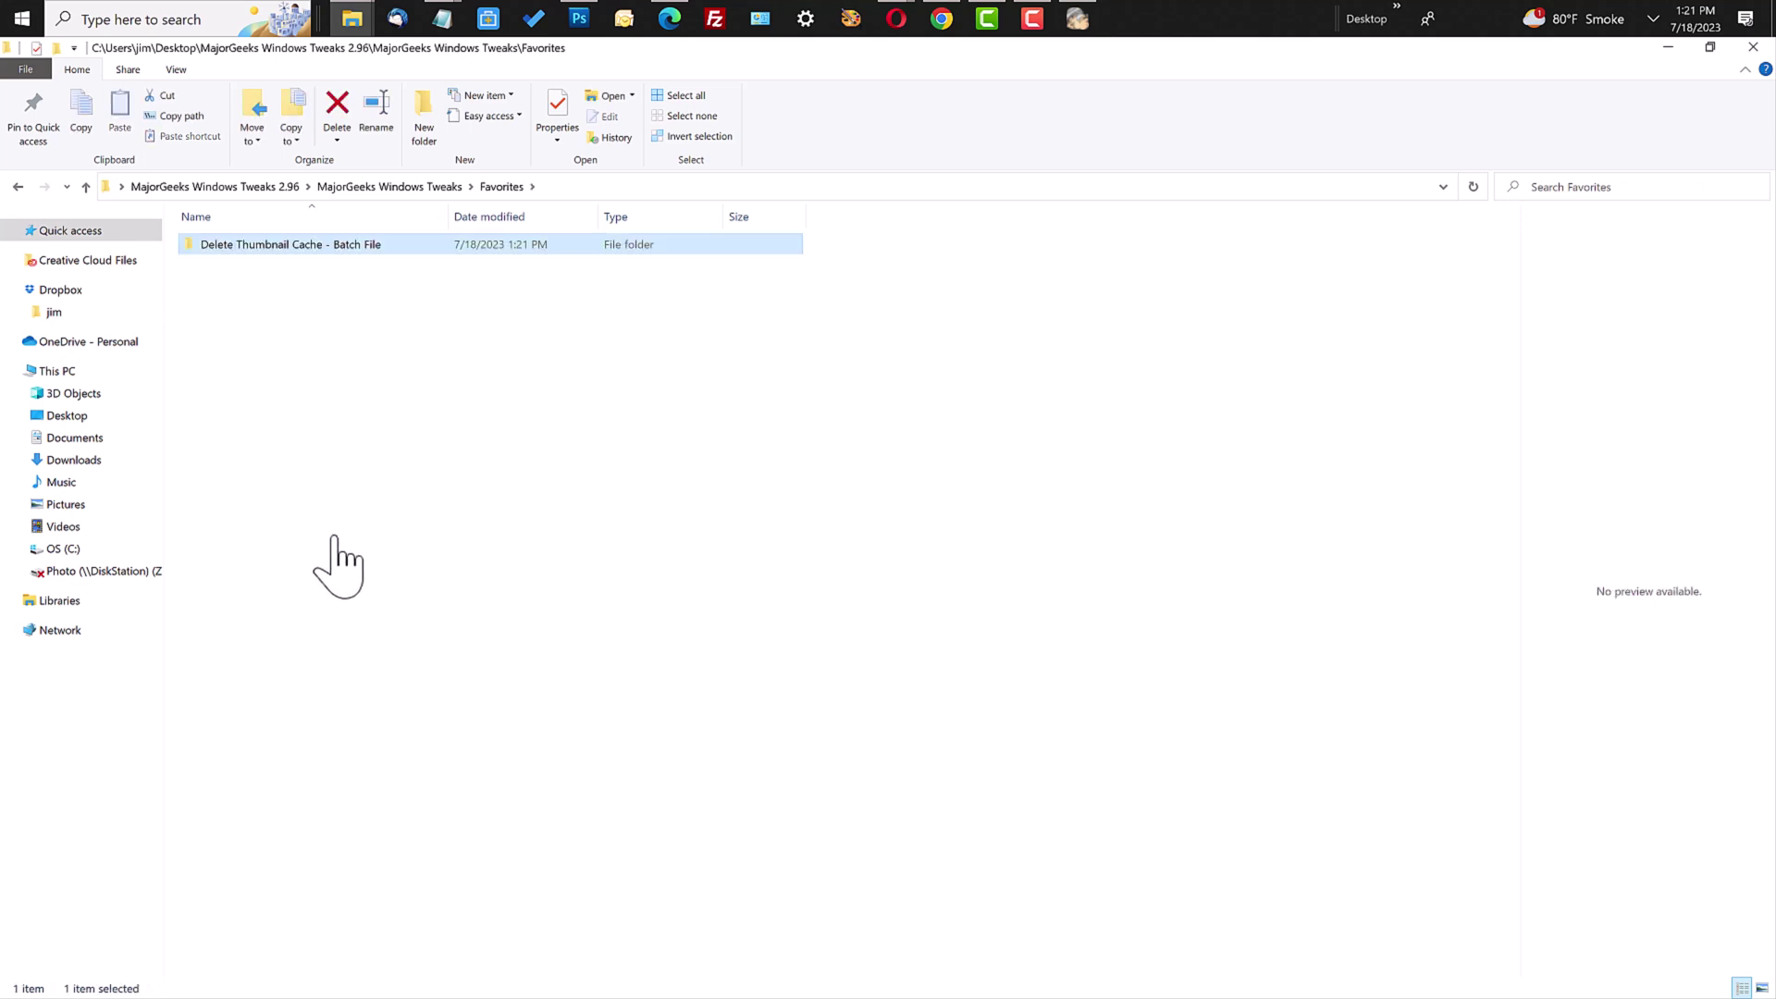
key("BackSpace")
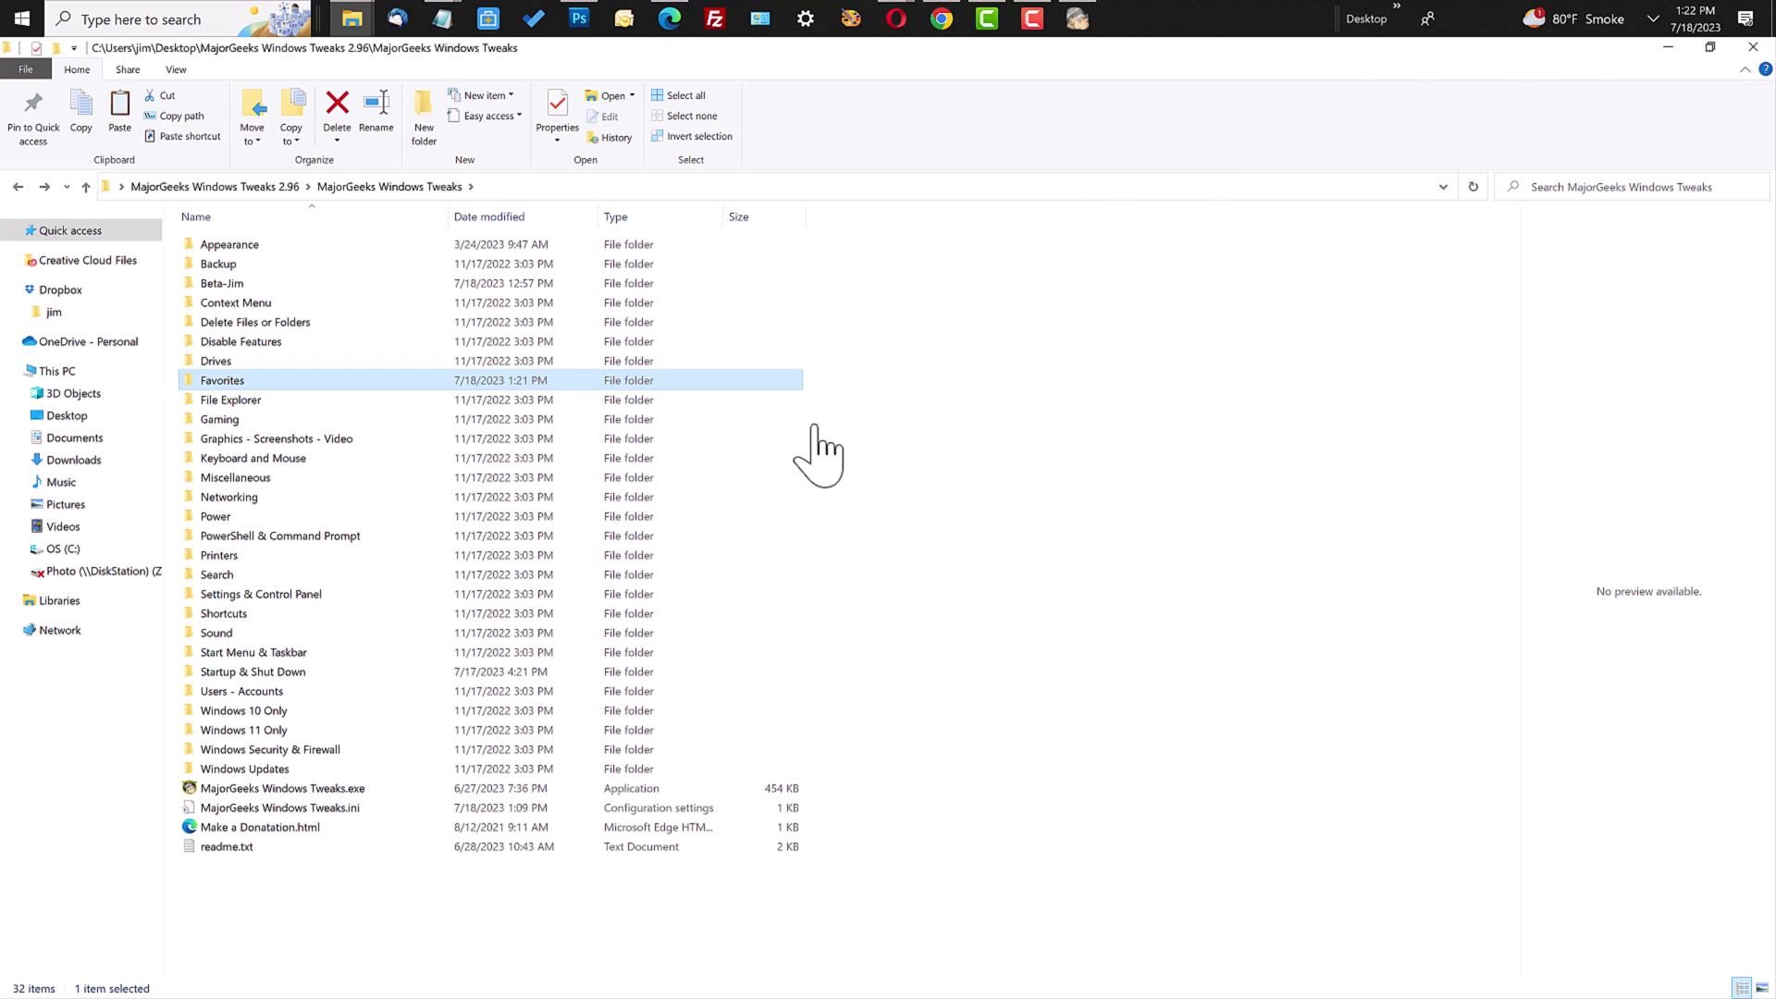
Step: Close the open MajorGeeks Windows Tweaks program and relaunch it from MajorGeeks Windows Tweaks.exe
left_click(1083, 23)
left_click(1213, 226)
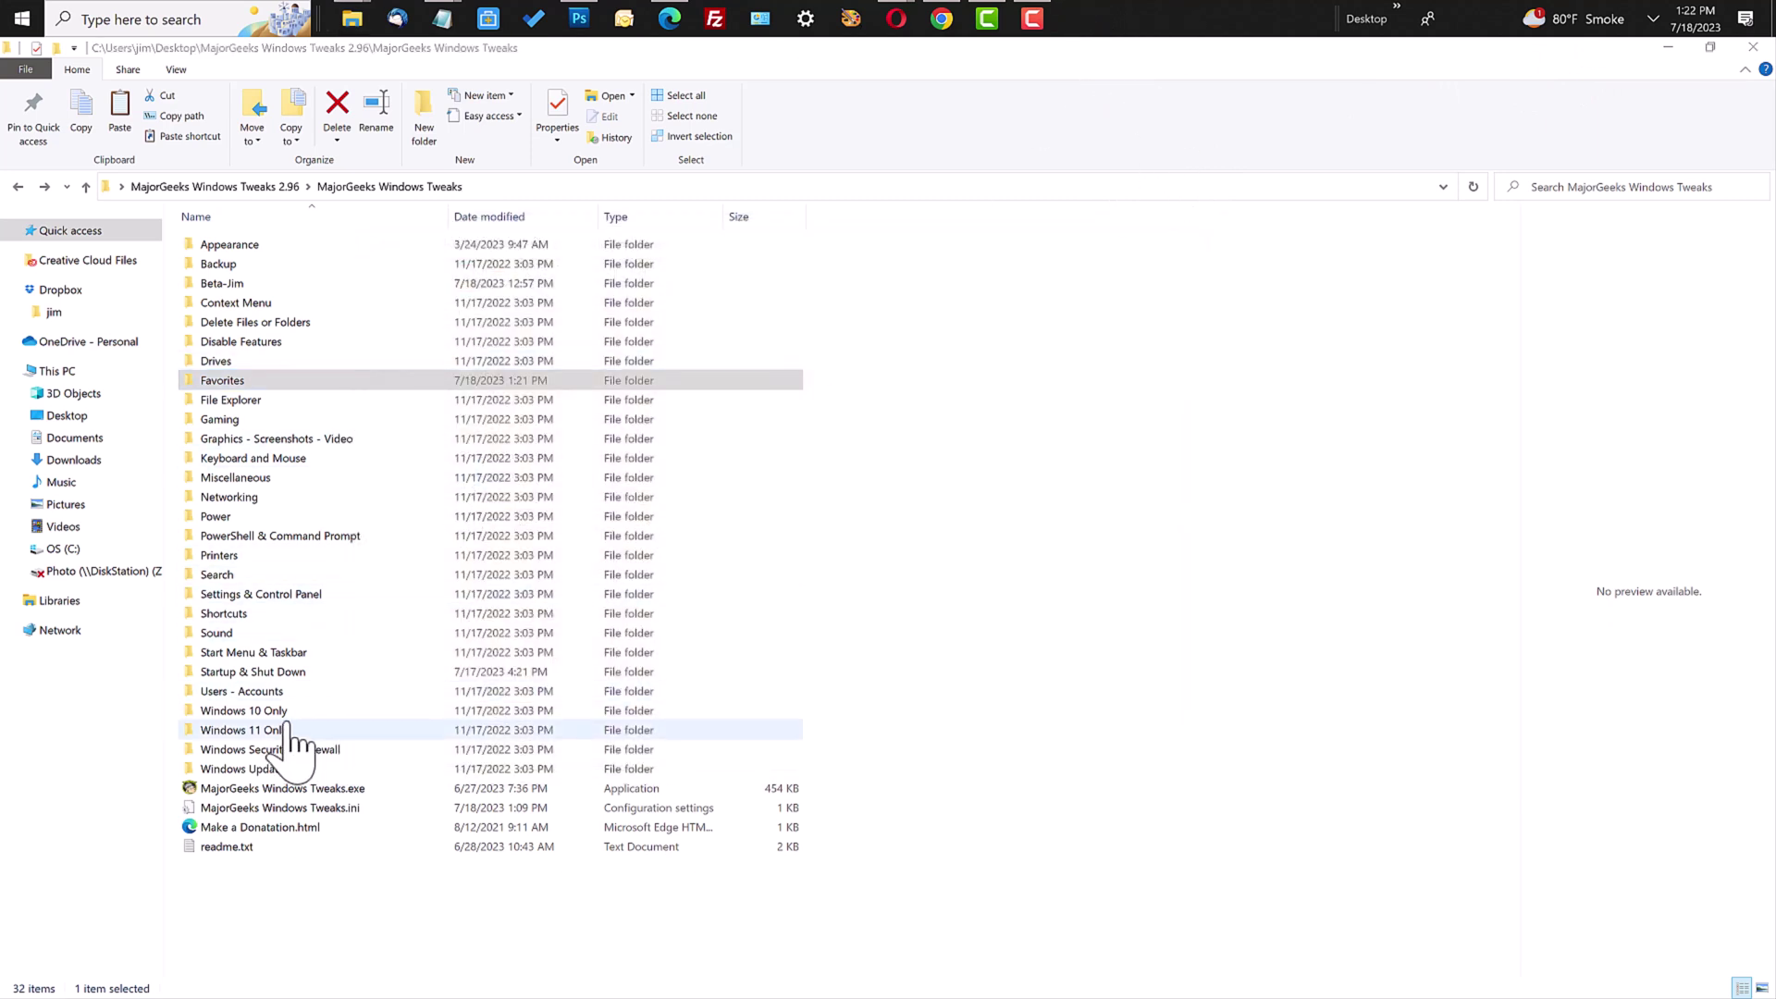
double_click(236, 791)
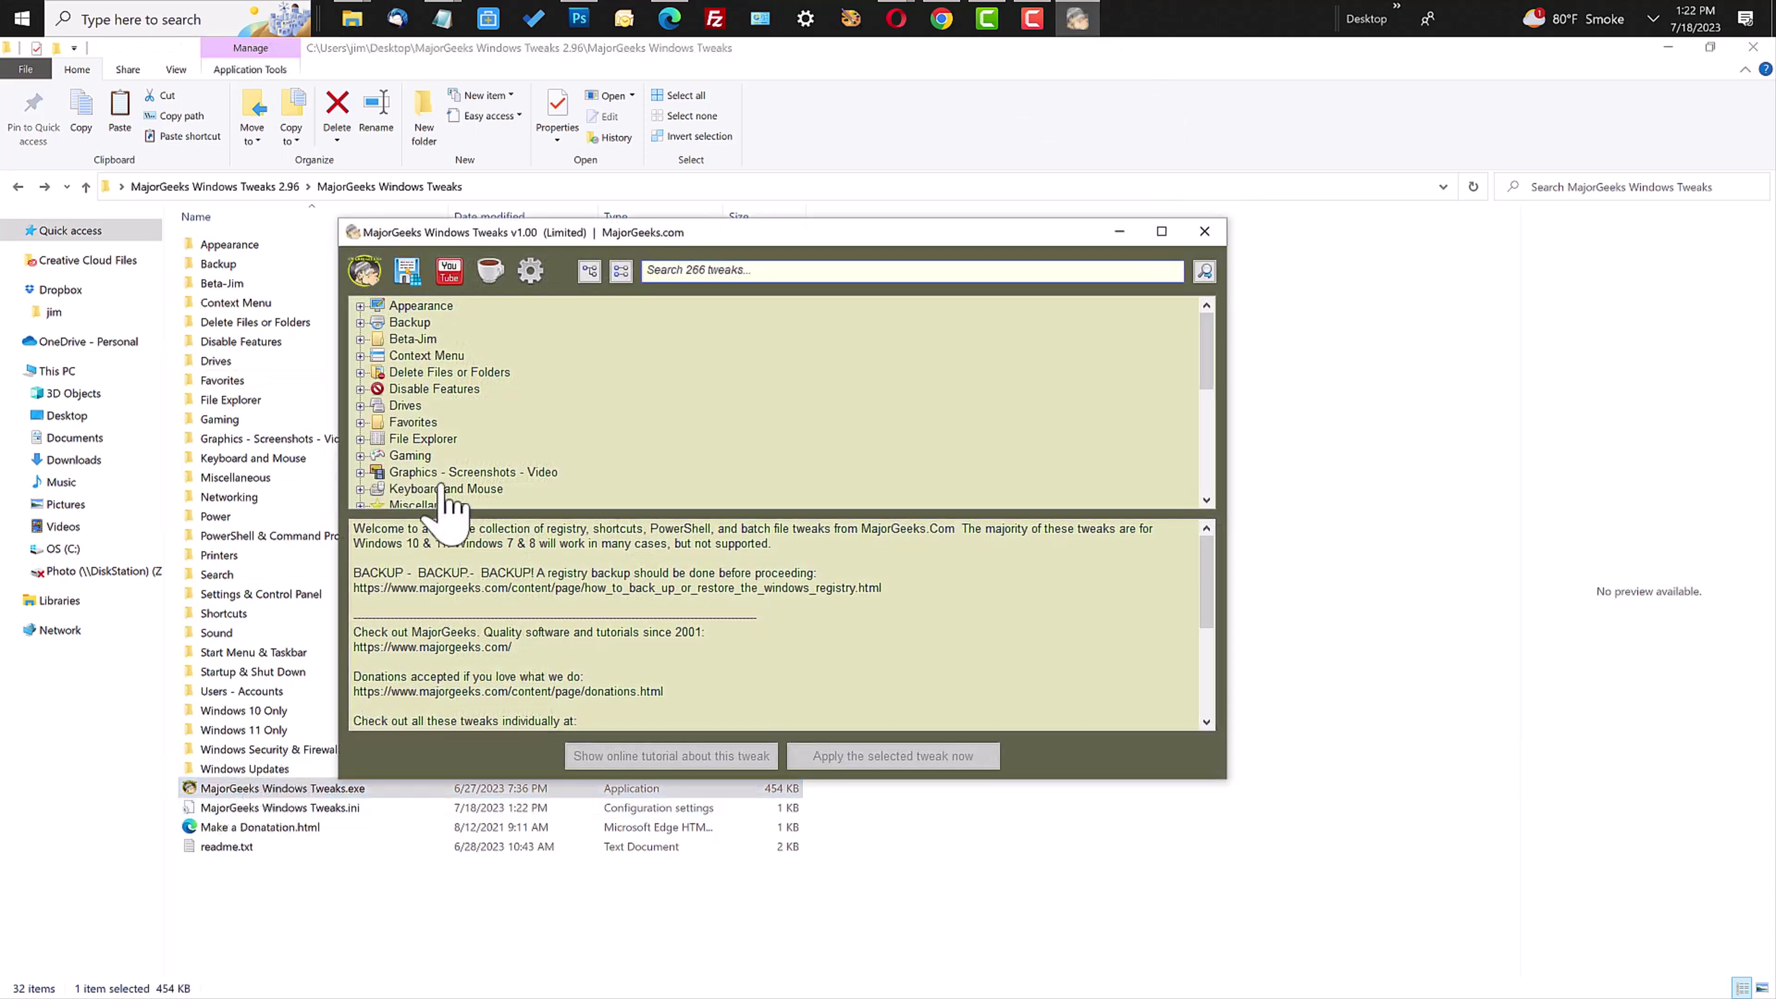
Step: Expand the Favorites category in the tweak tree and select "Delete Thumbnail Cache - Batch File"
left_click(422, 439)
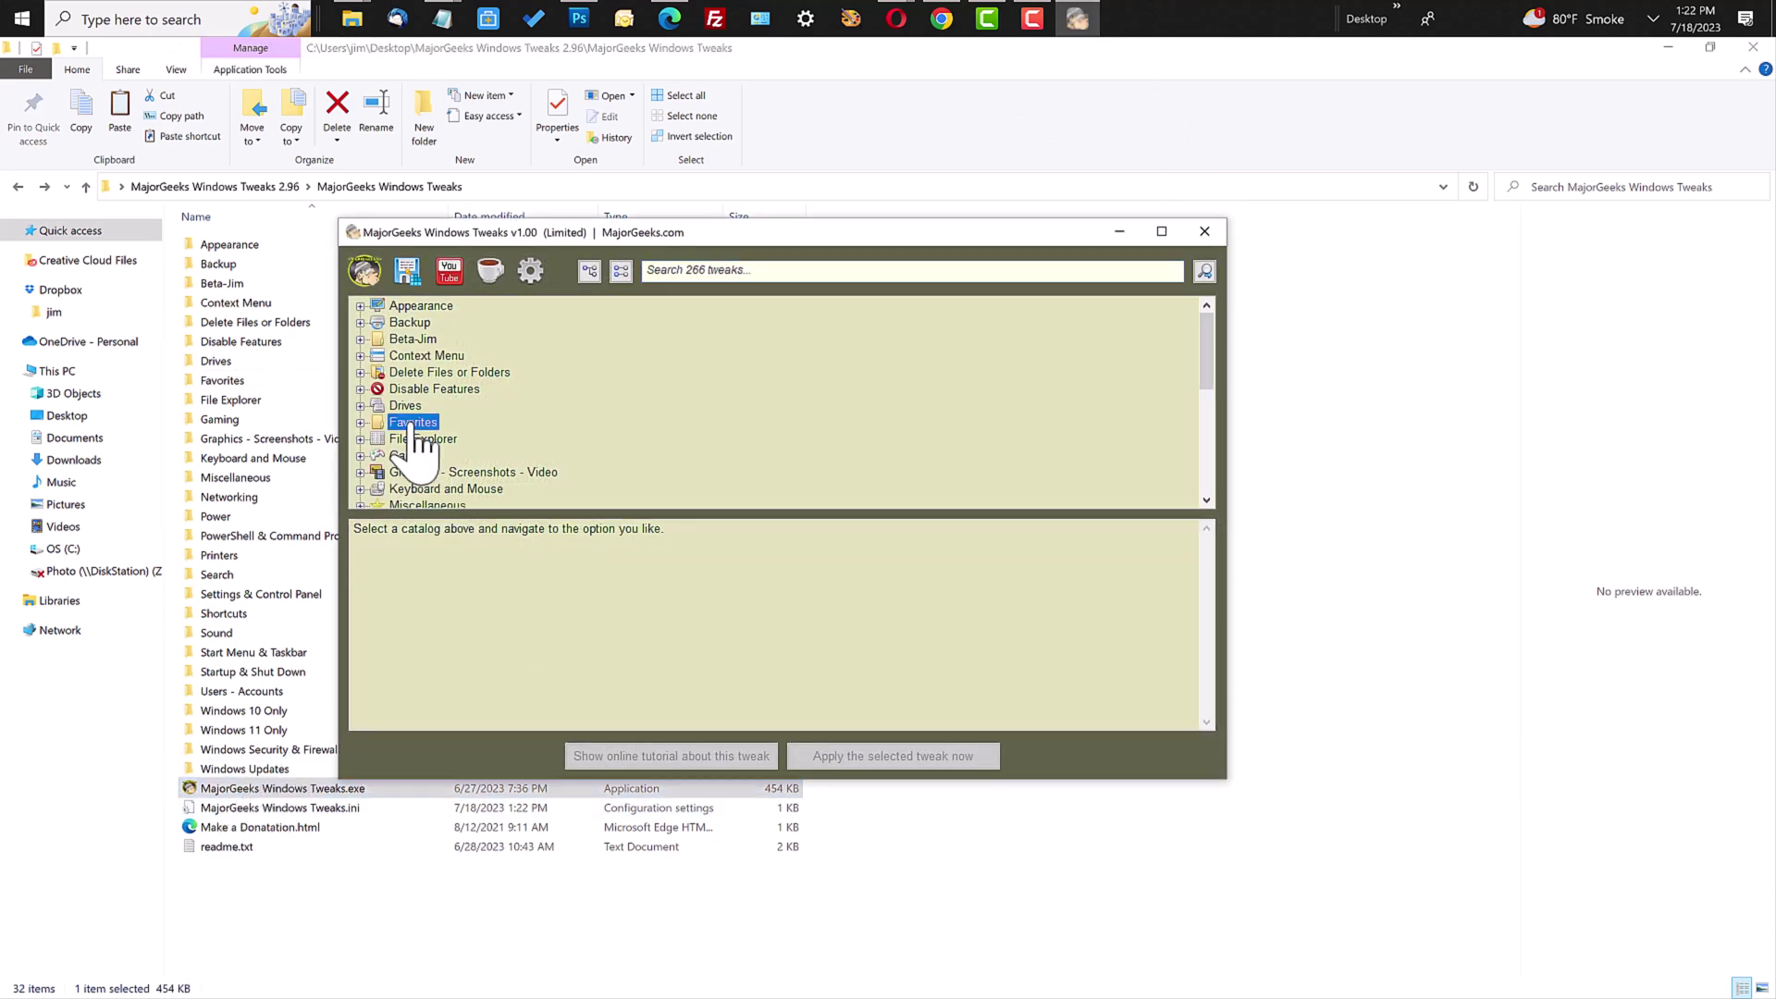
left_click(360, 438)
scroll(416, 425, "up", 3)
left_click(398, 423)
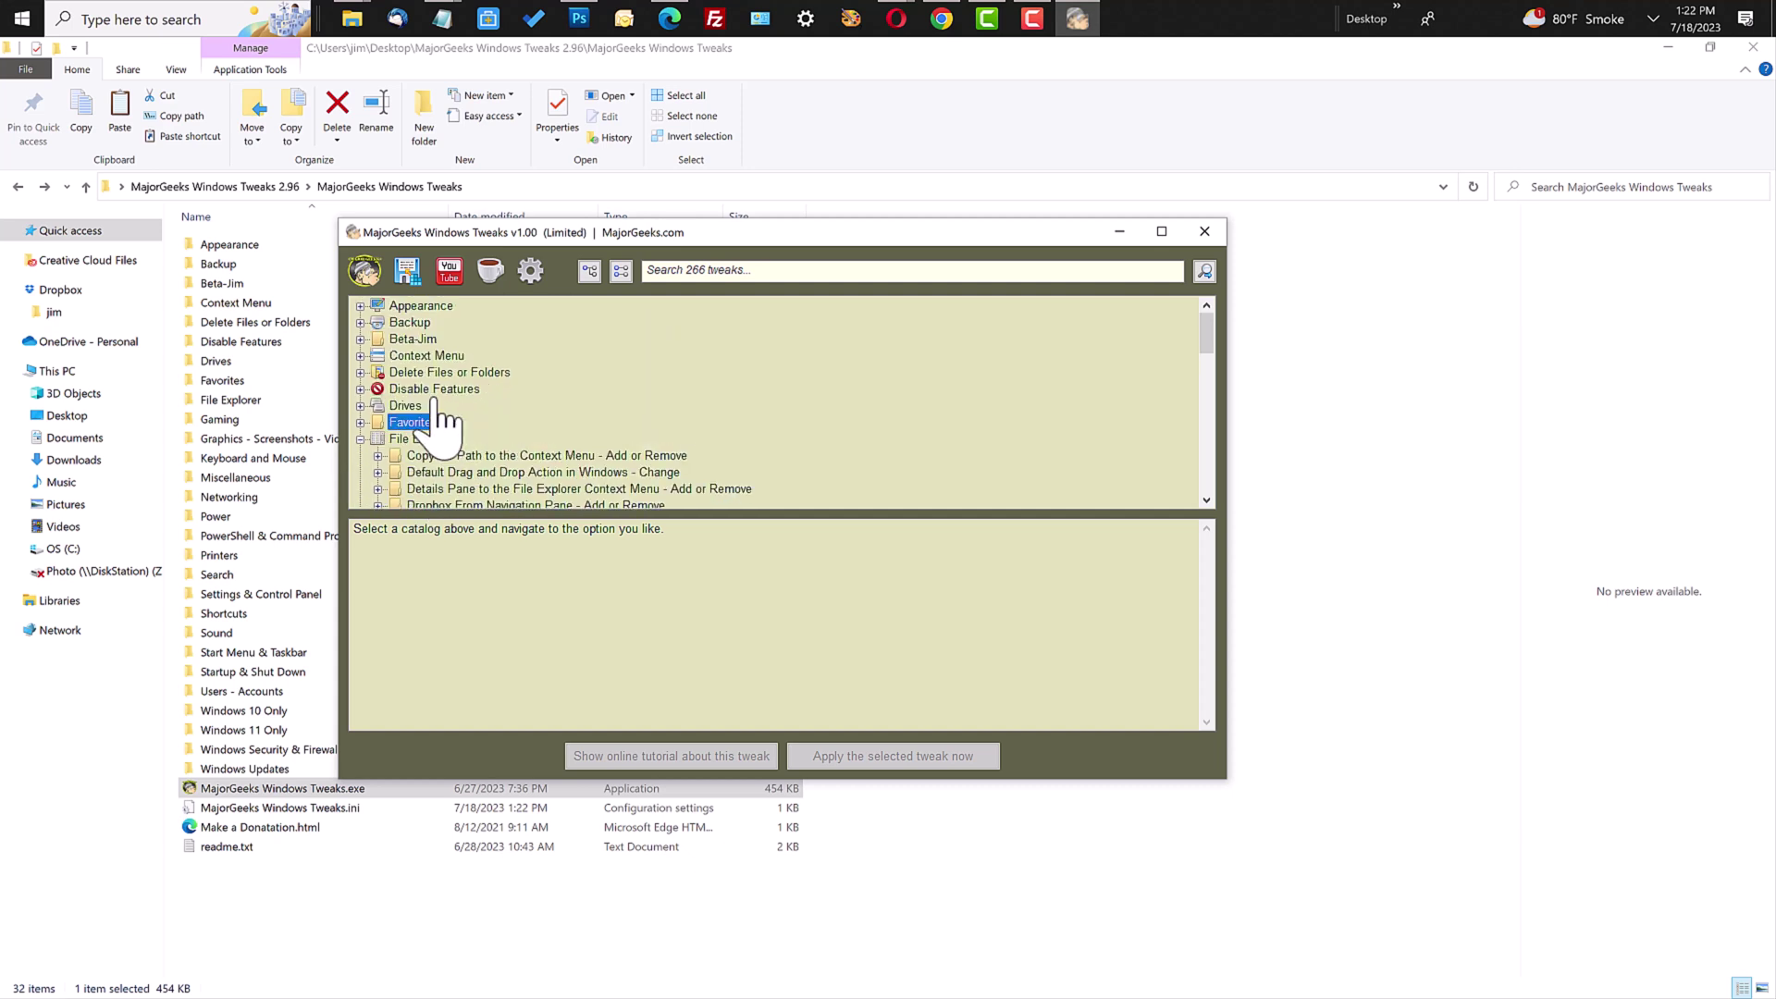
left_click(362, 424)
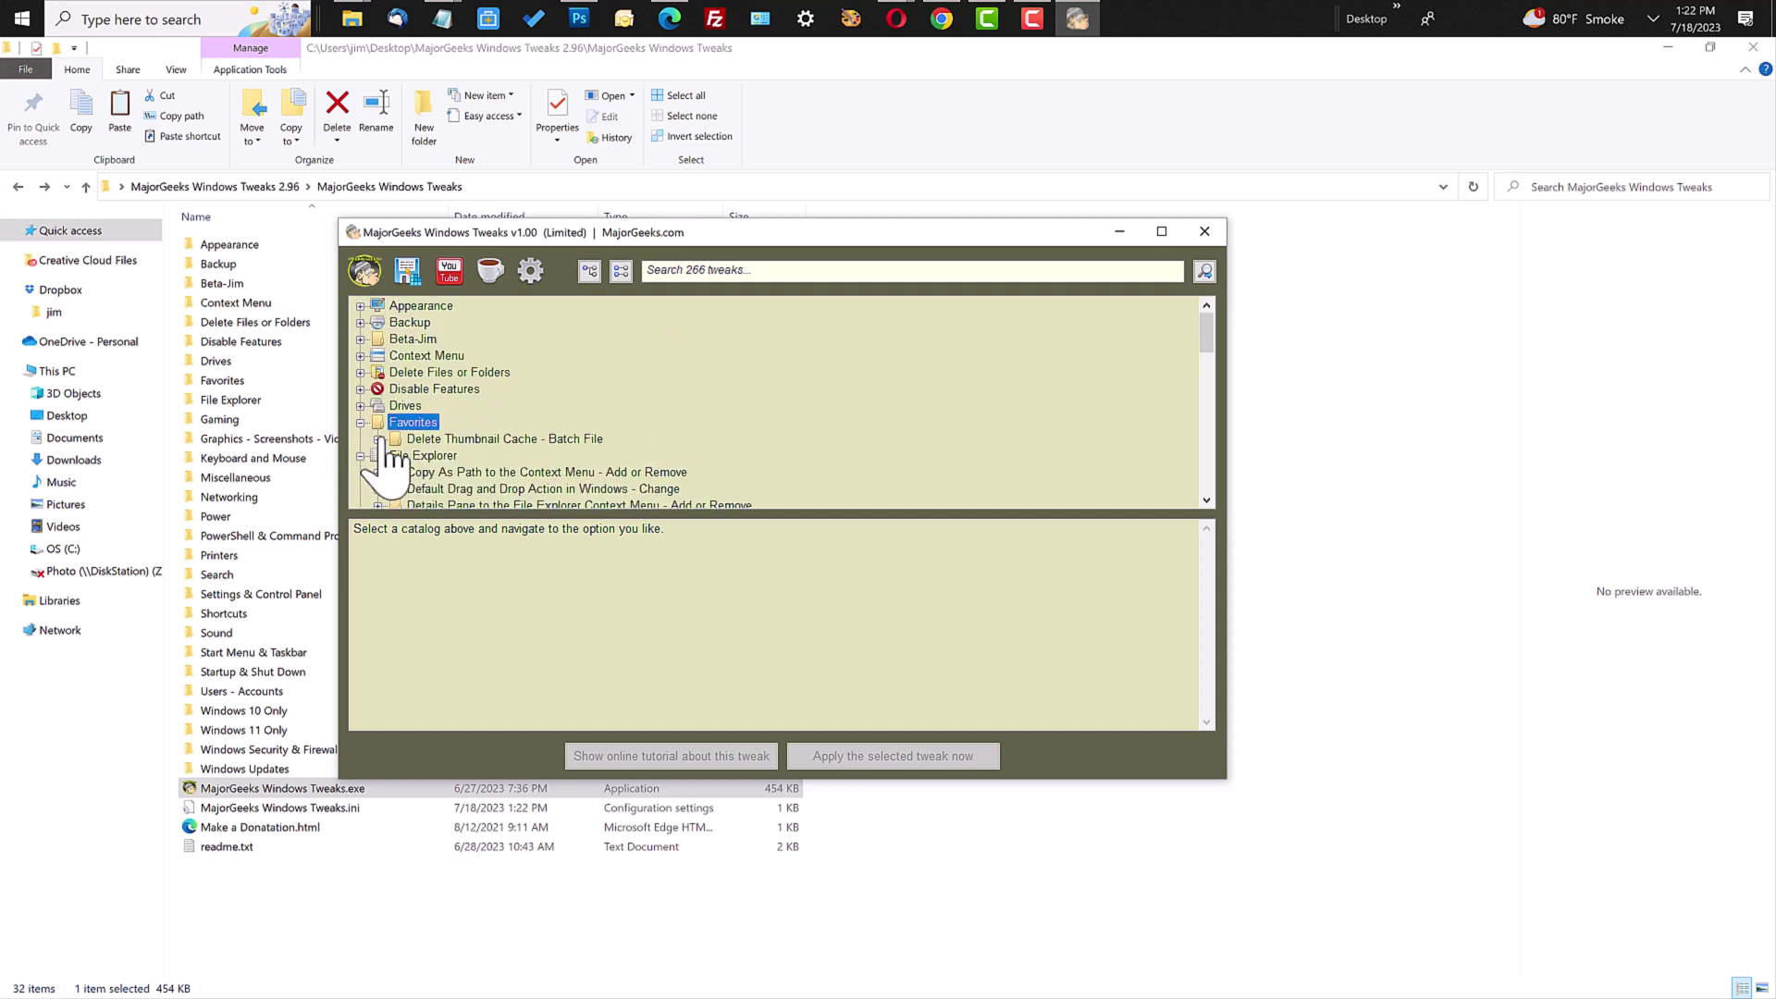
left_click(435, 439)
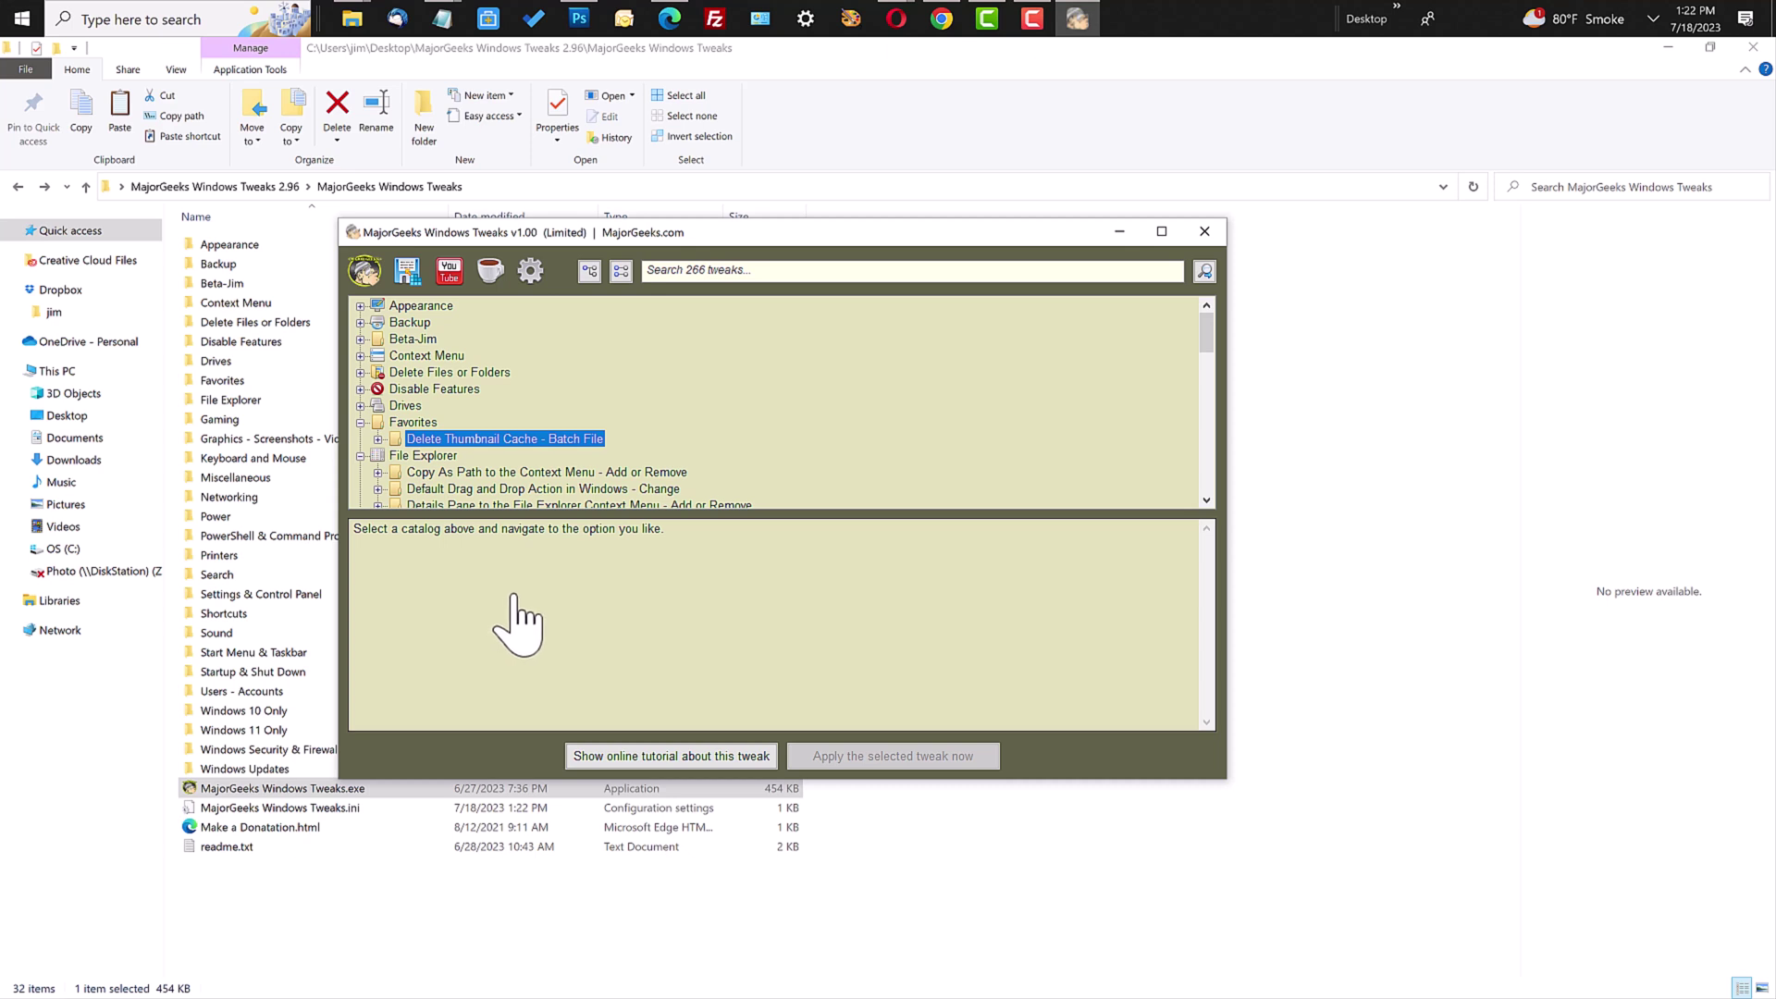
Step: Collapse the Favorites and File Explorer categories and move the tweaks window slightly up and to the left
left_click(361, 422)
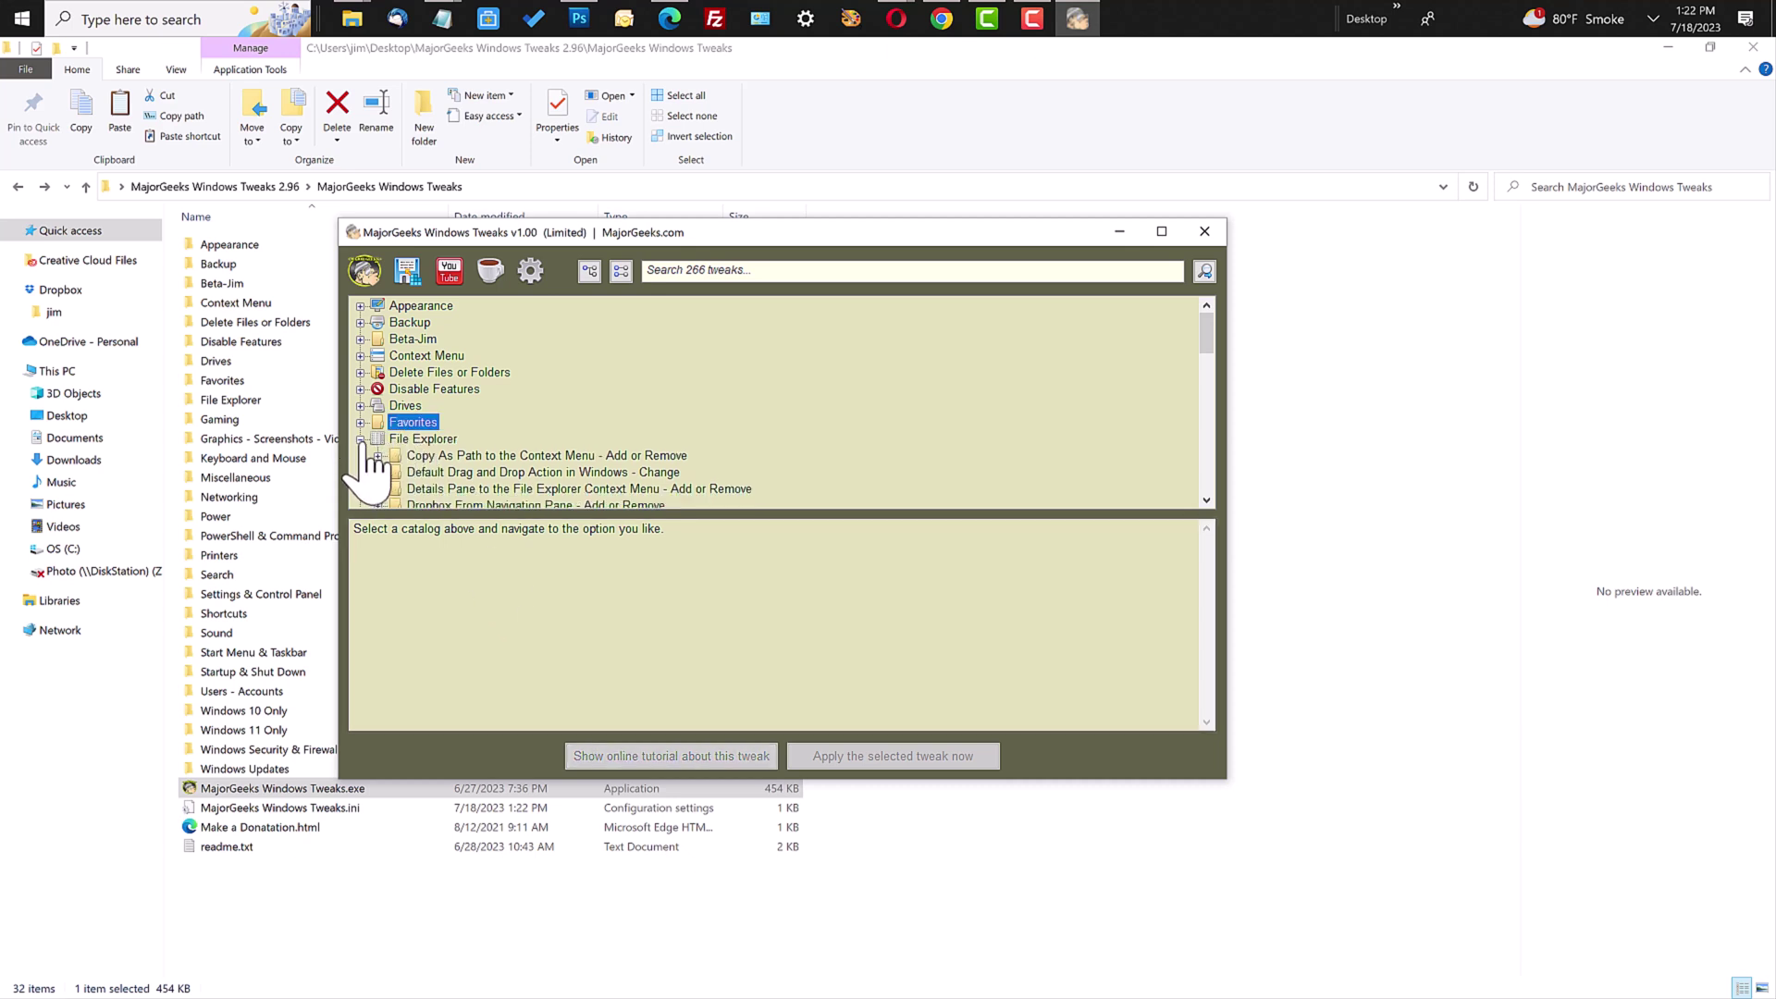
left_click(360, 438)
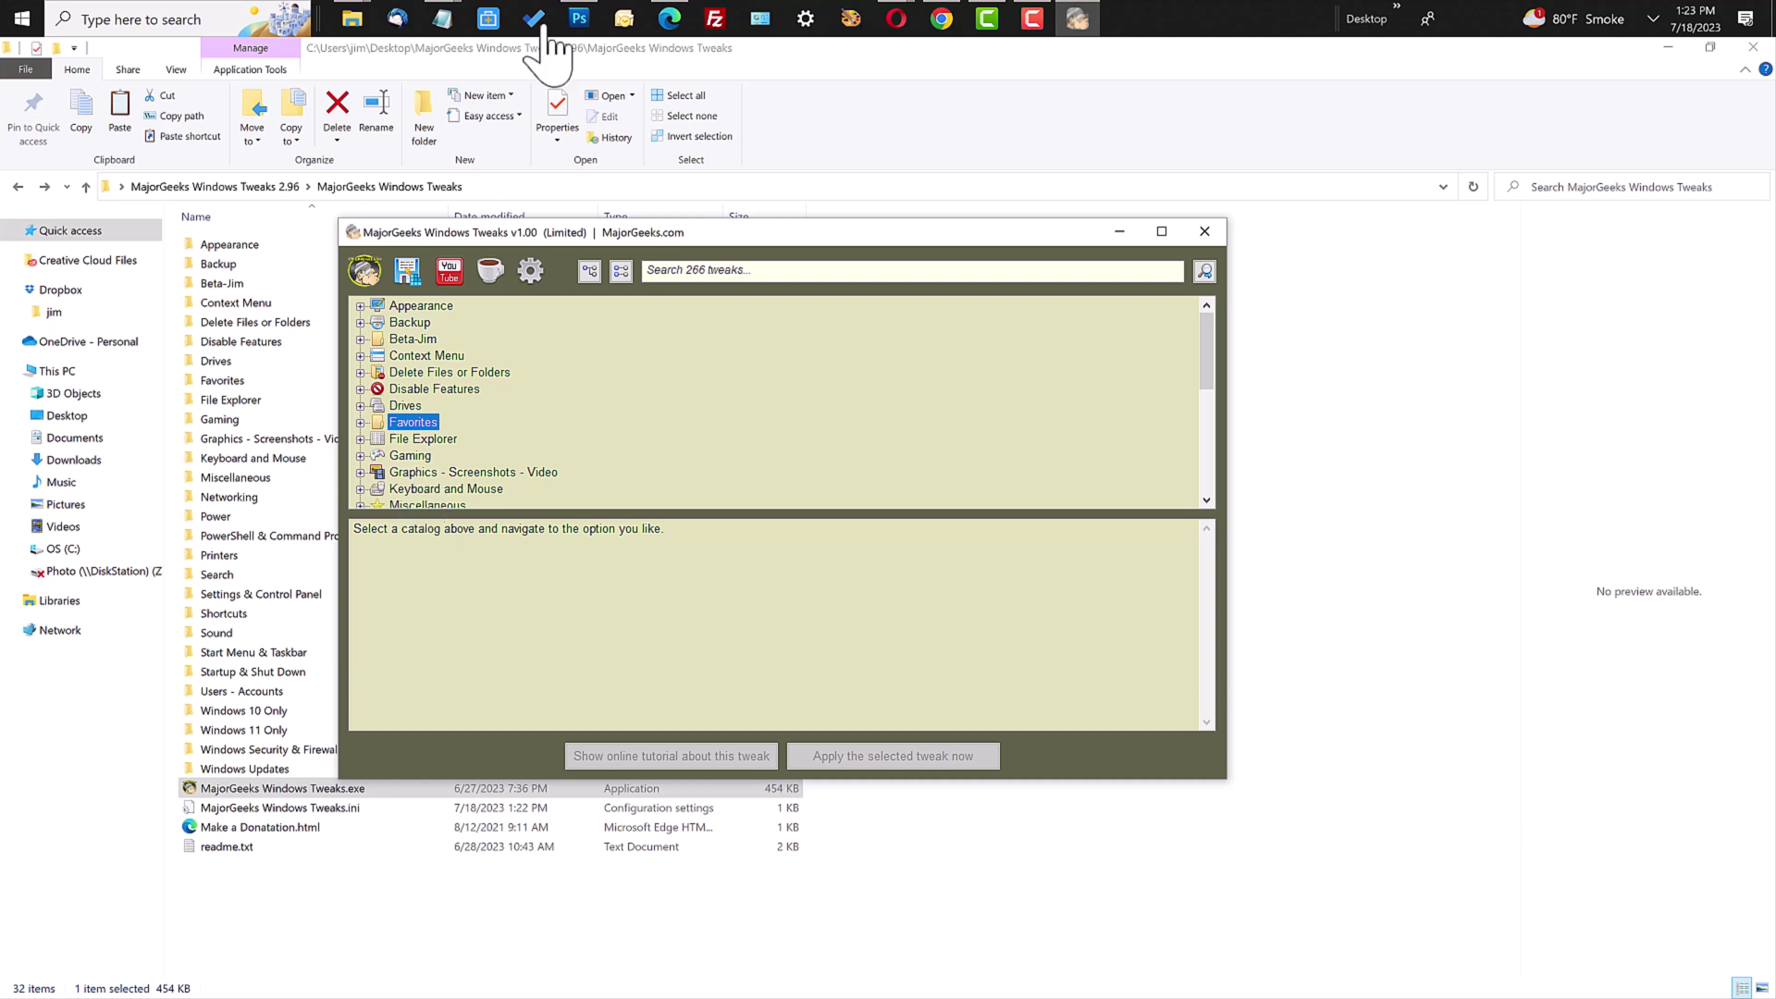
left_click_drag(597, 233, 514, 213)
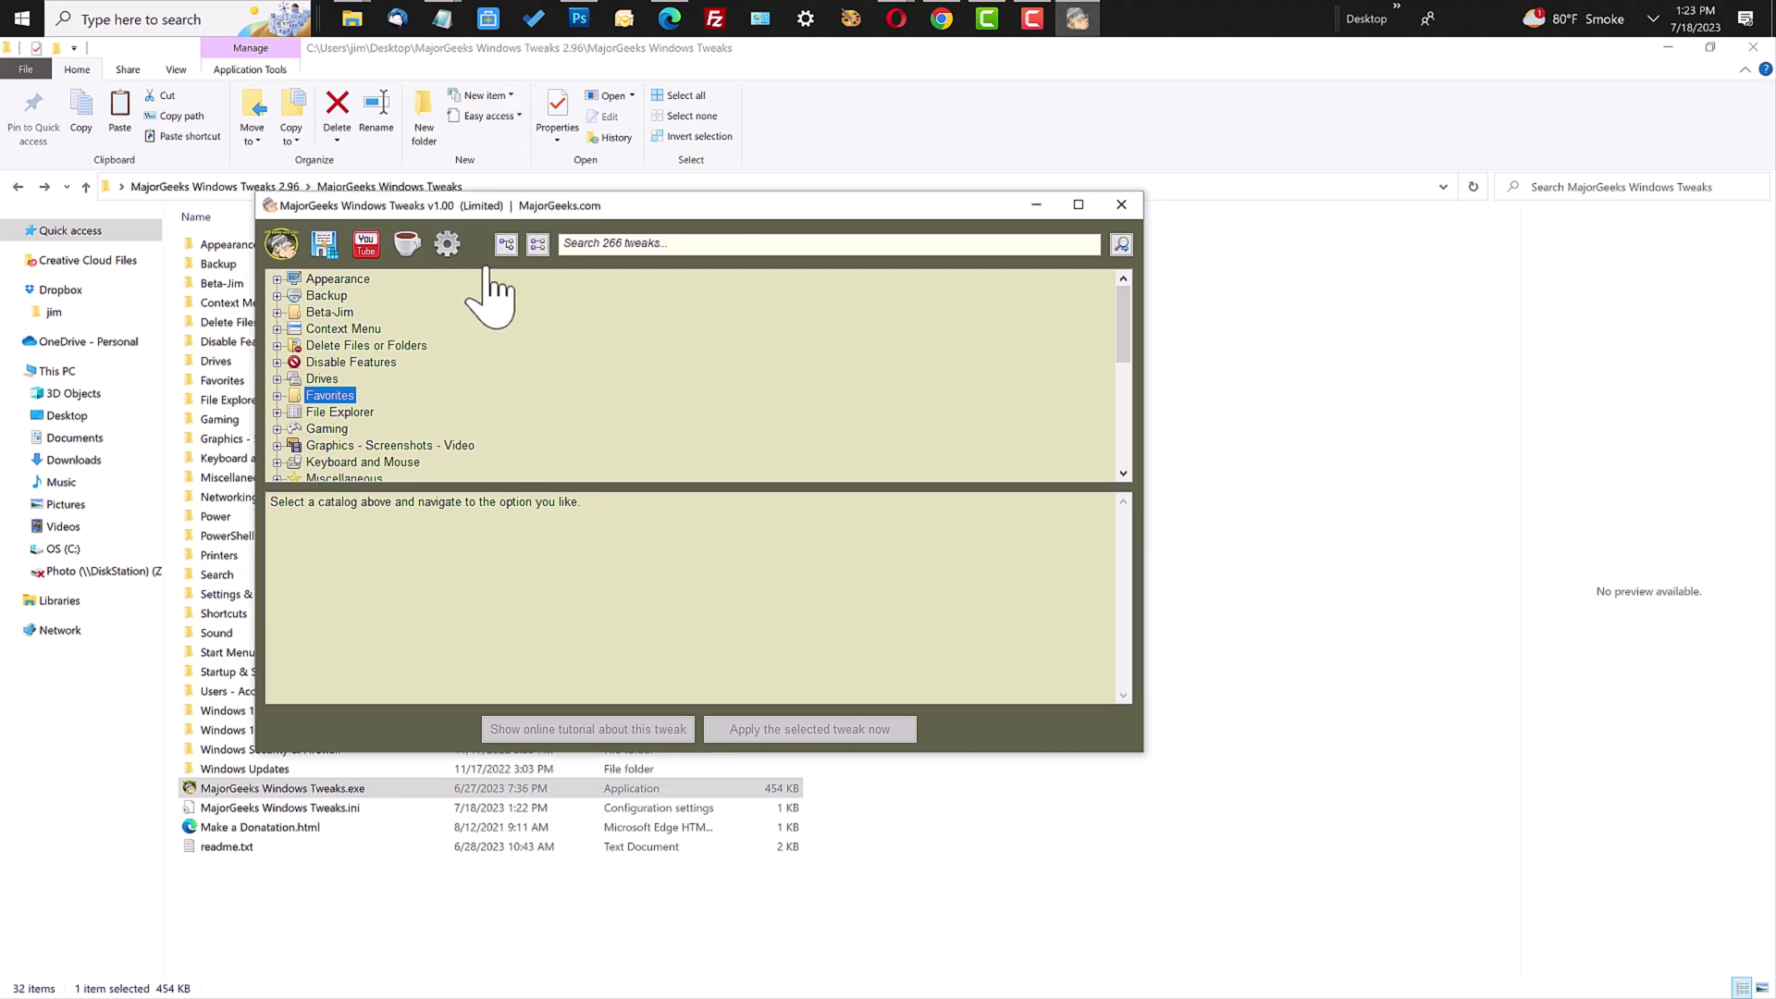